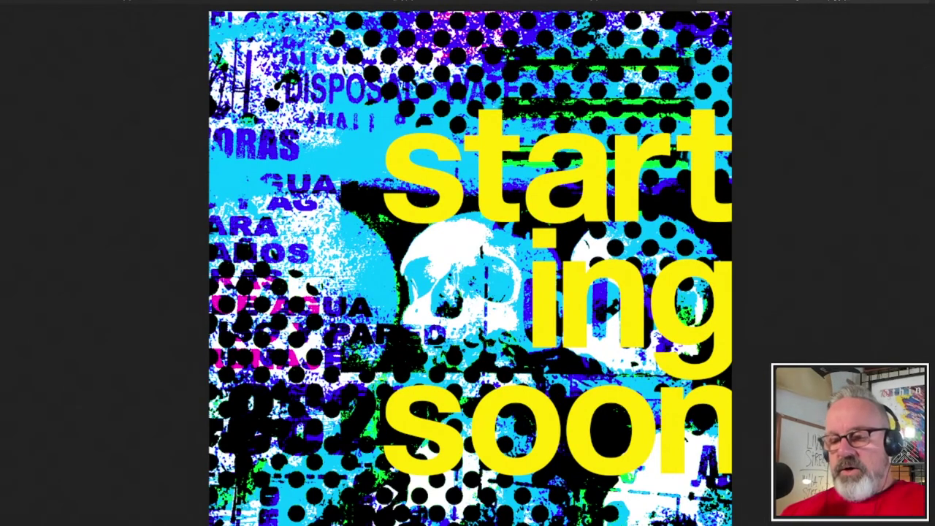
- Restore Affinity Photo's toolbars and panels, then switch OBS to the Full Screen (WARNING!) scene
key(Tab)
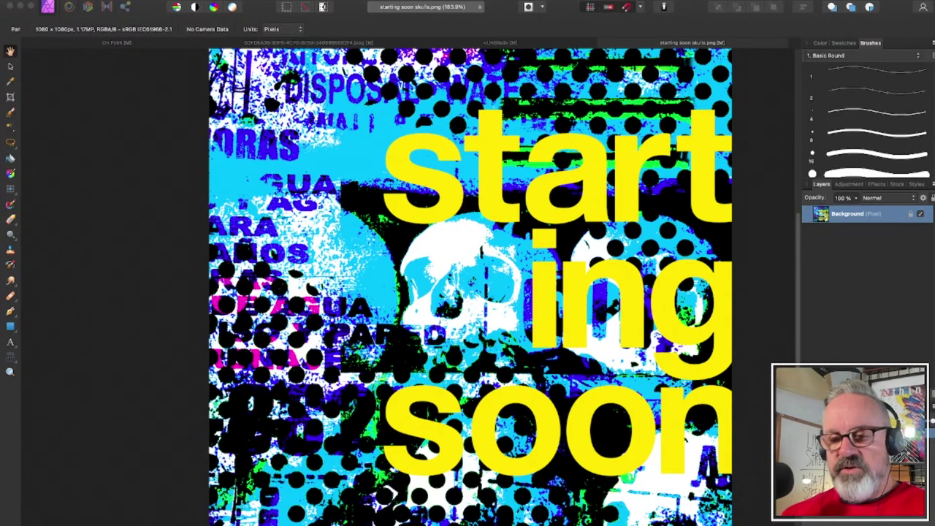
click(117, 428)
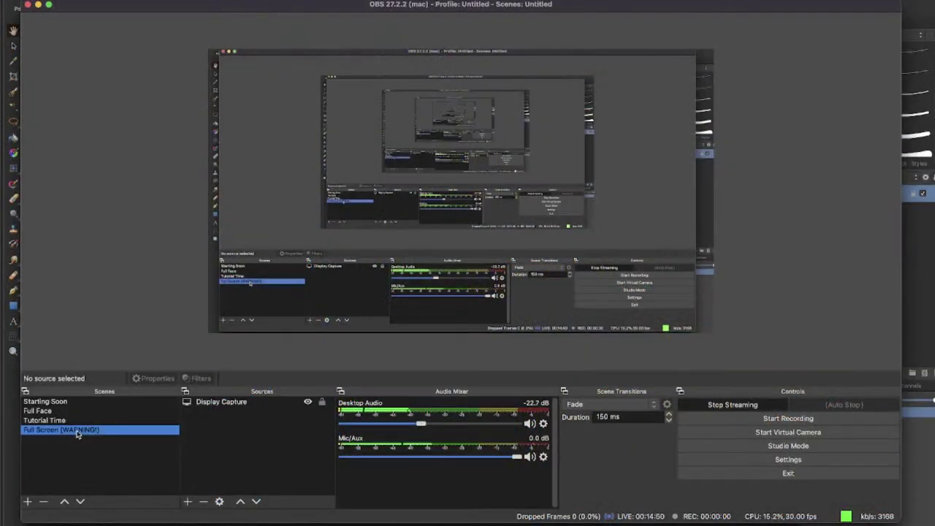
- Add the existing Video Capture Device webcam to the Full Screen (WARNING!) scene's Sources
click(221, 419)
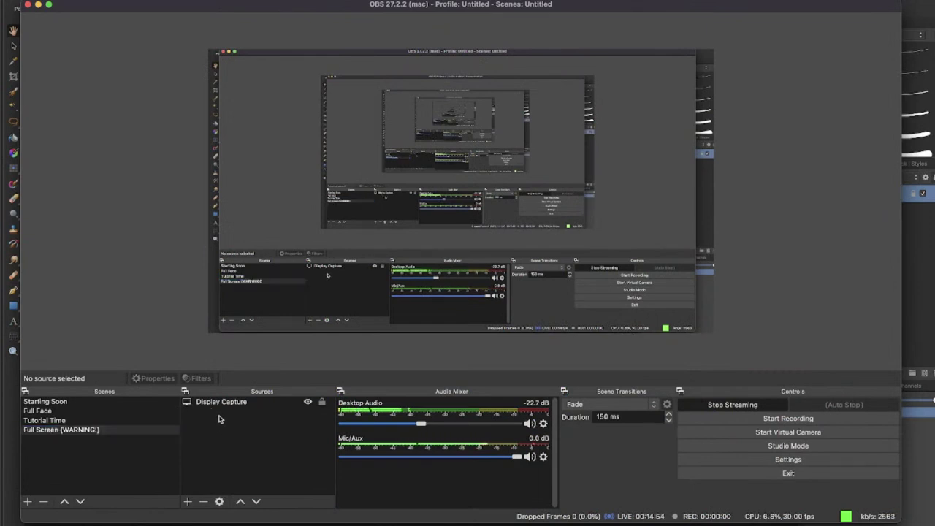
click(188, 503)
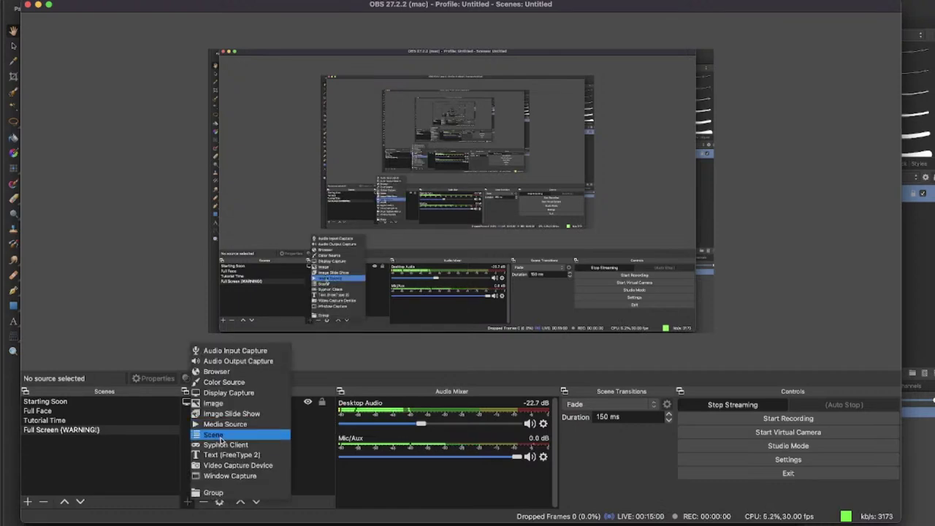
click(247, 465)
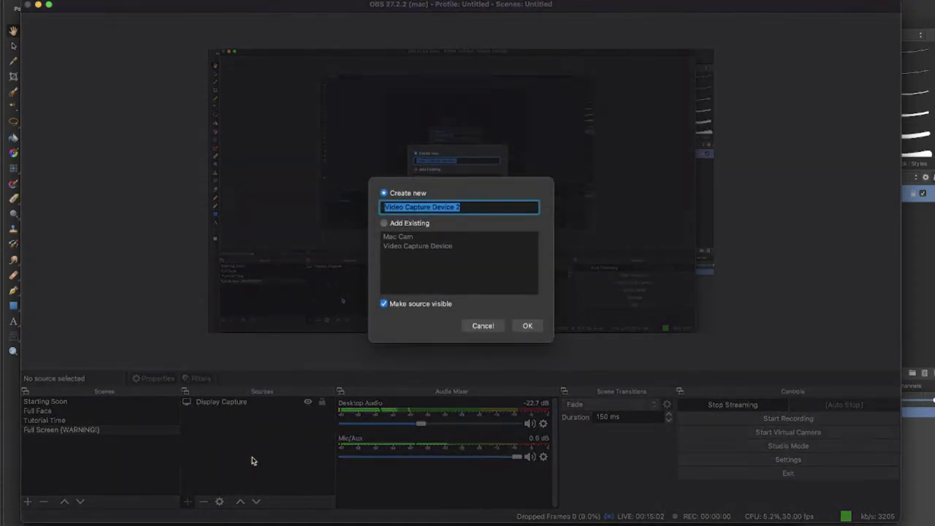
click(406, 223)
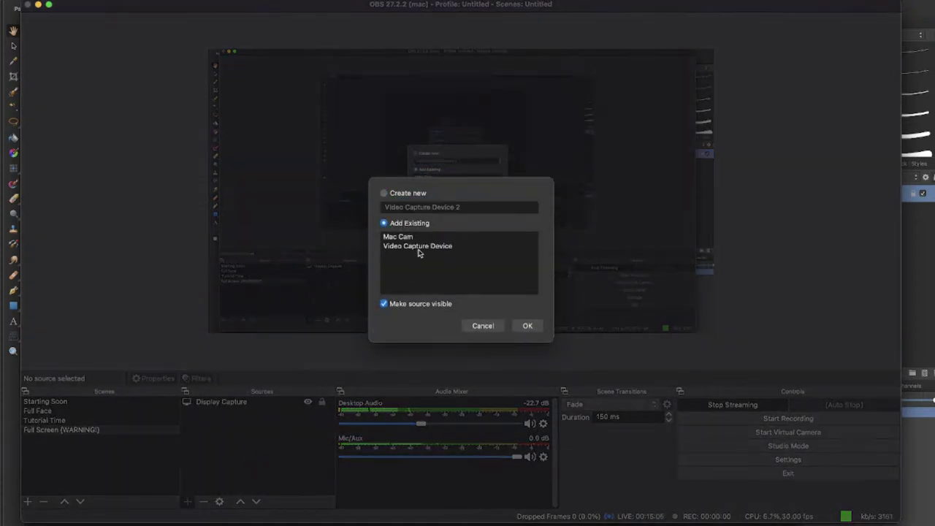
click(419, 251)
click(527, 326)
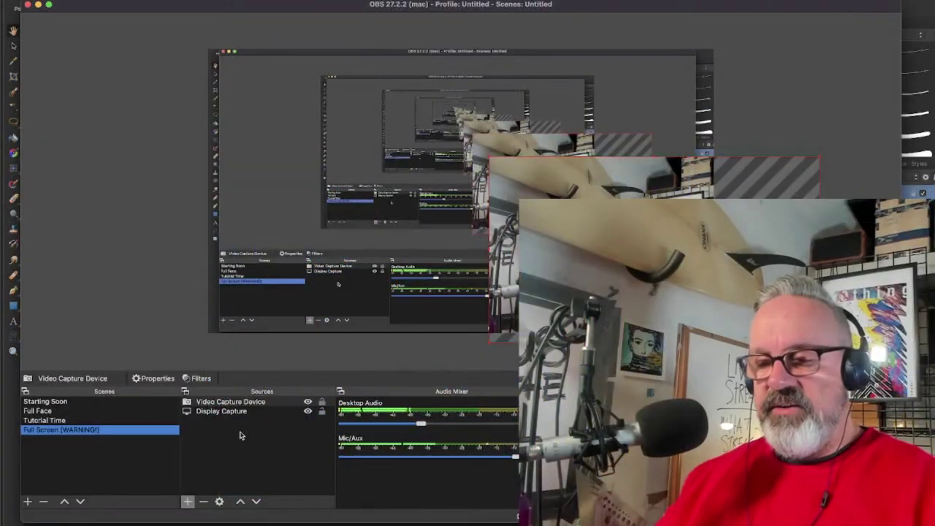
- Paste a reference copy of the webcam source, then delete the duplicate
right_click(245, 433)
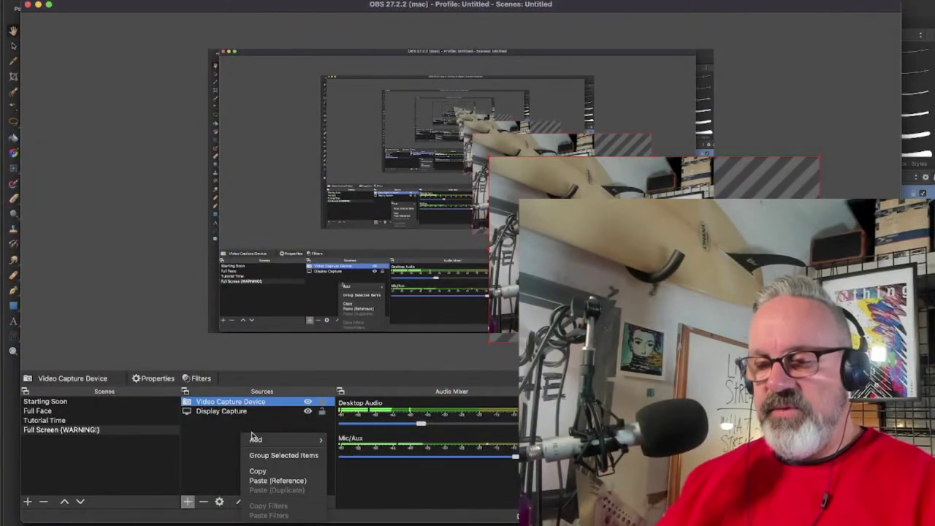
click(274, 480)
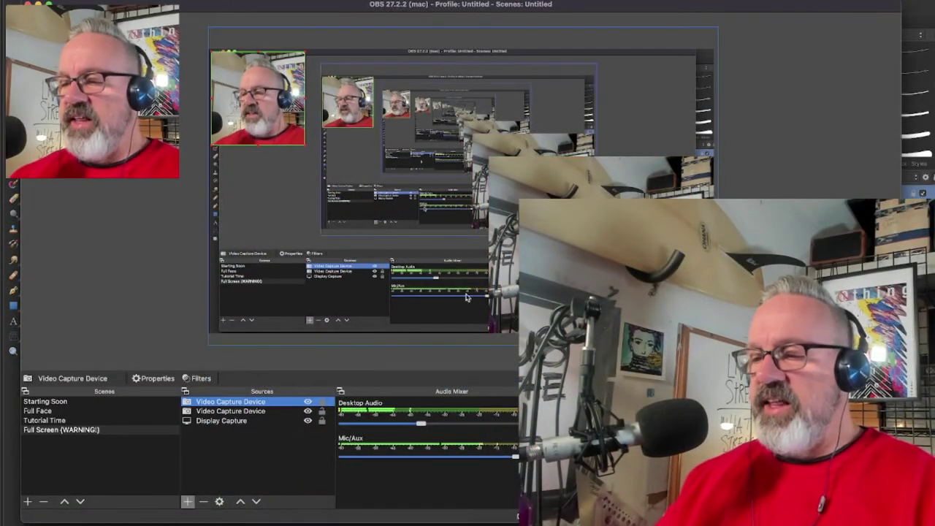
key(Delete)
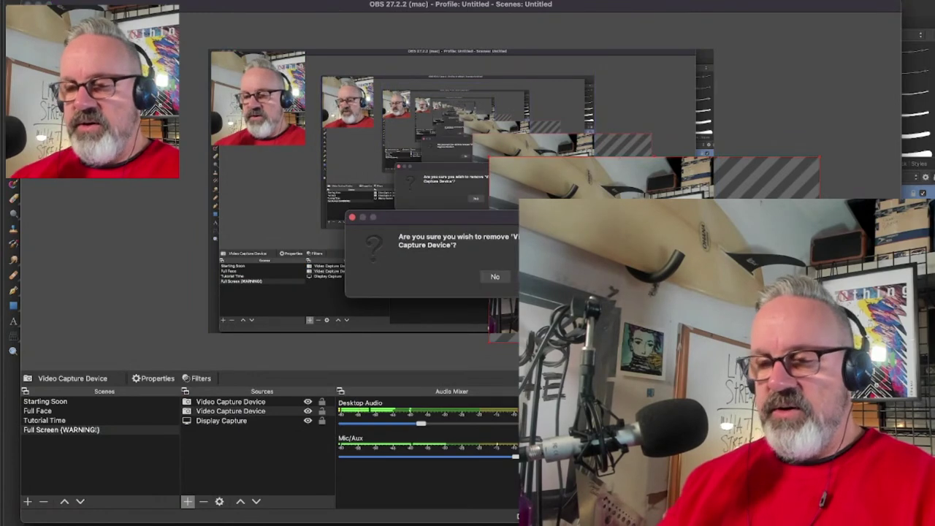
key(Return)
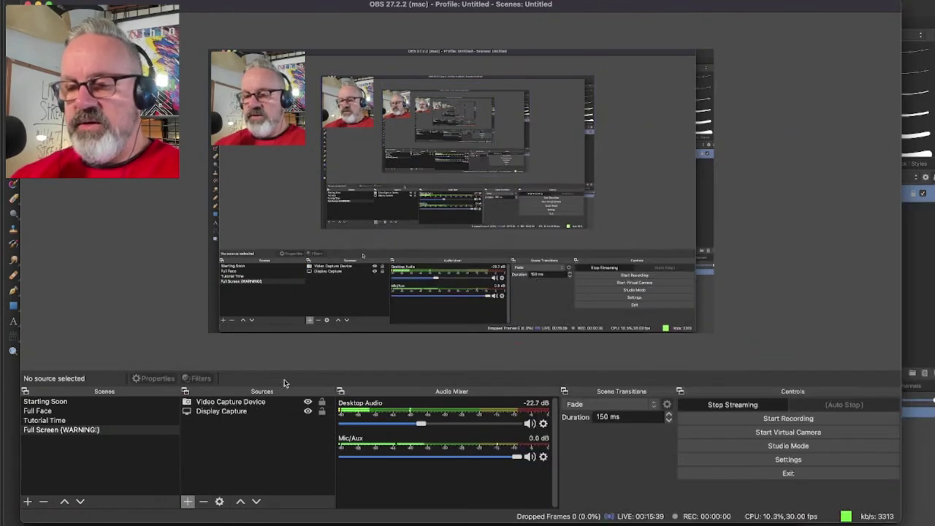
- Move the webcam box to the bottom-right corner of the scene preview
click(281, 140)
drag(281, 140, 678, 313)
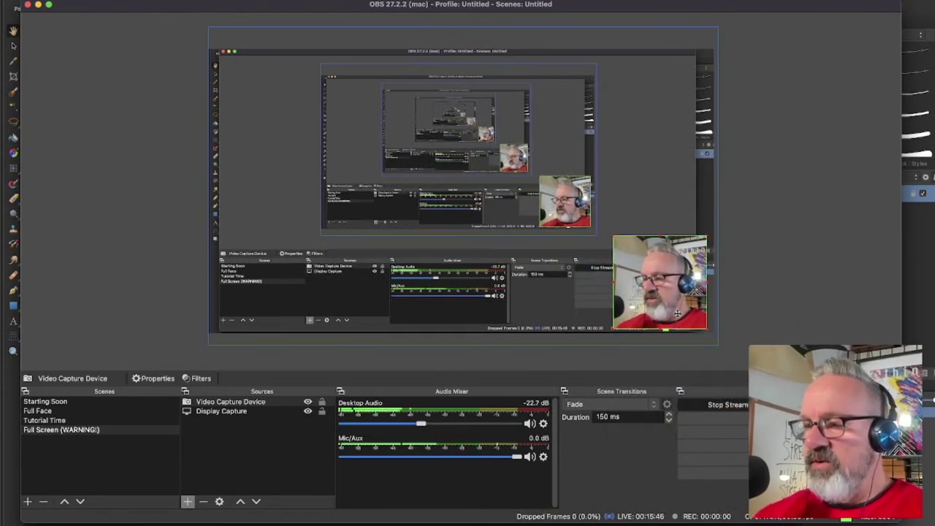
click(720, 314)
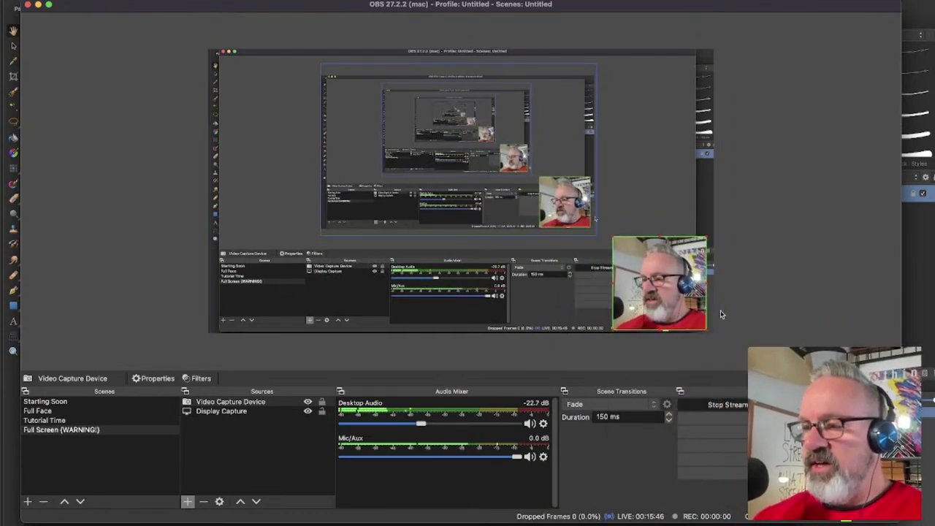
click(664, 307)
click(78, 428)
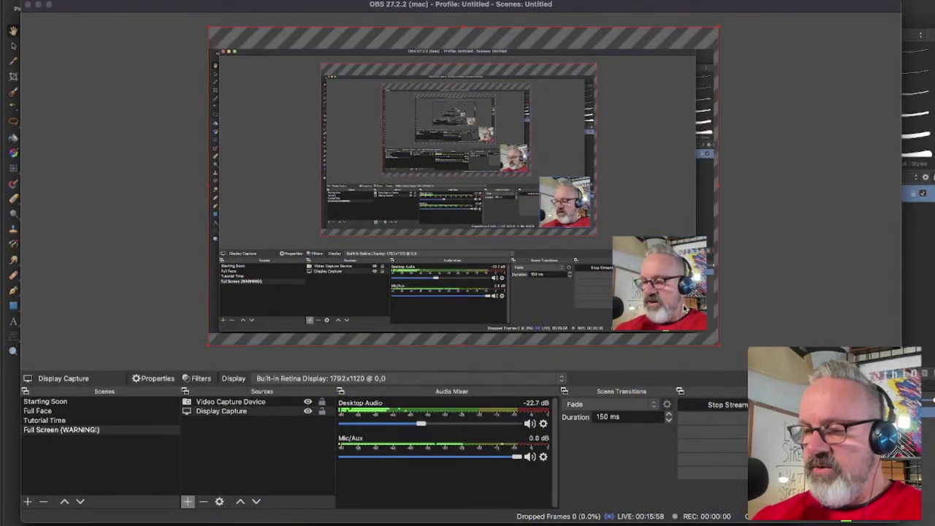
- Remove the Display Capture source, then restore it with undo
key(Delete)
click(534, 276)
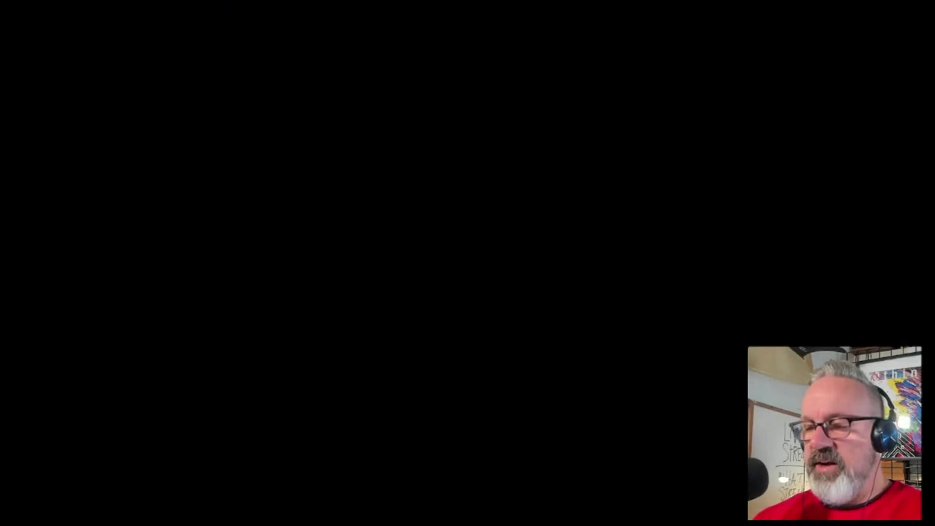
key(ctrl+z)
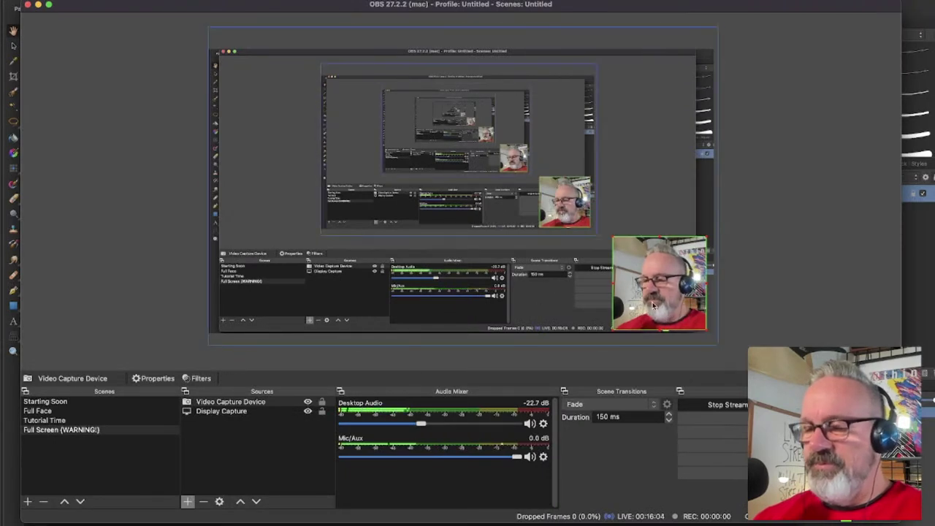
click(252, 411)
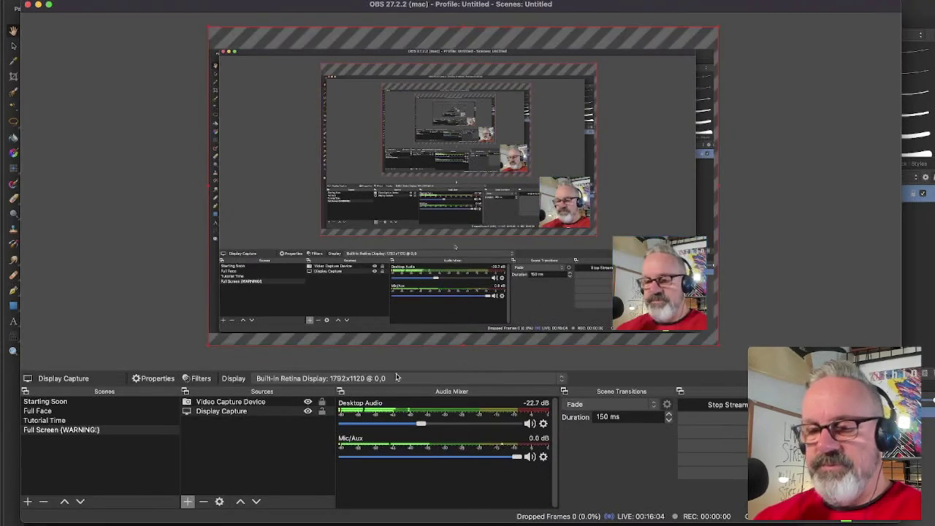
- Remove and undo-restore the webcam with its Cam border, then return to Affinity Photo
click(255, 400)
key(Delete)
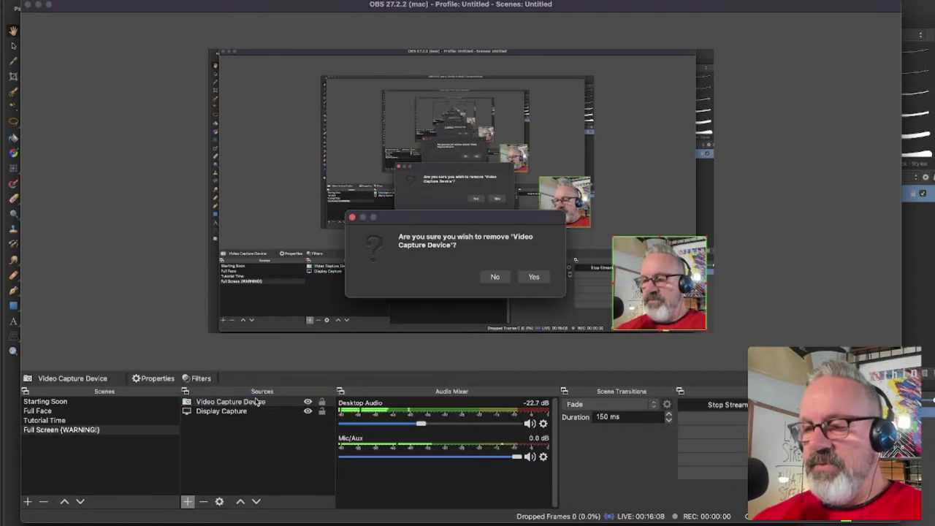
click(534, 277)
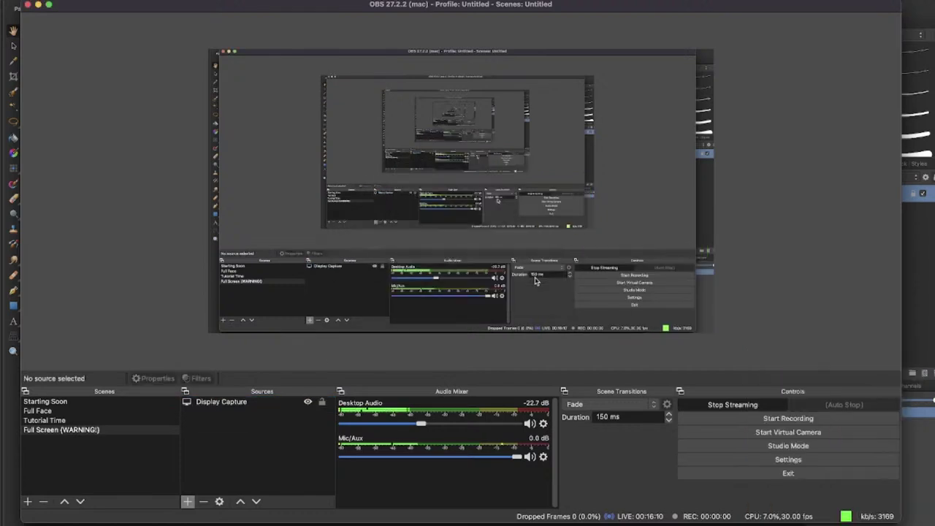
key(super+z)
click(732, 275)
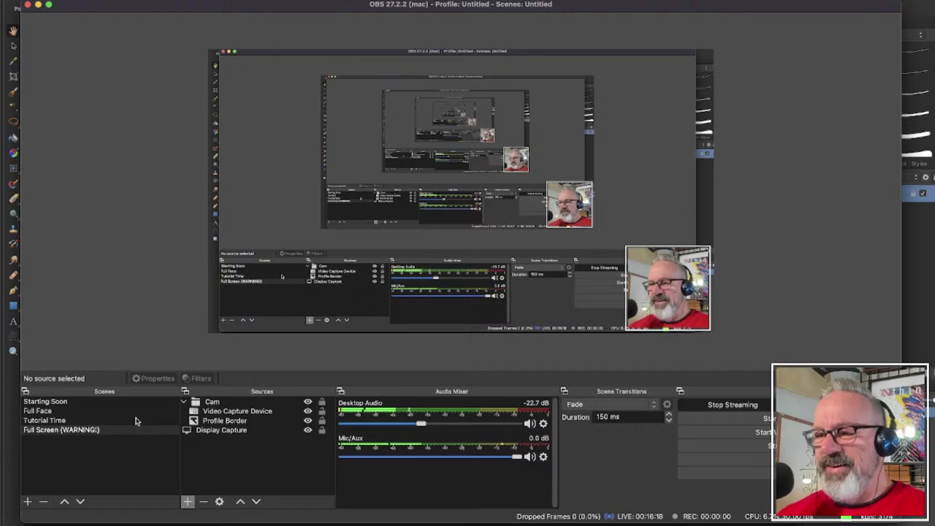
key(super+Tab)
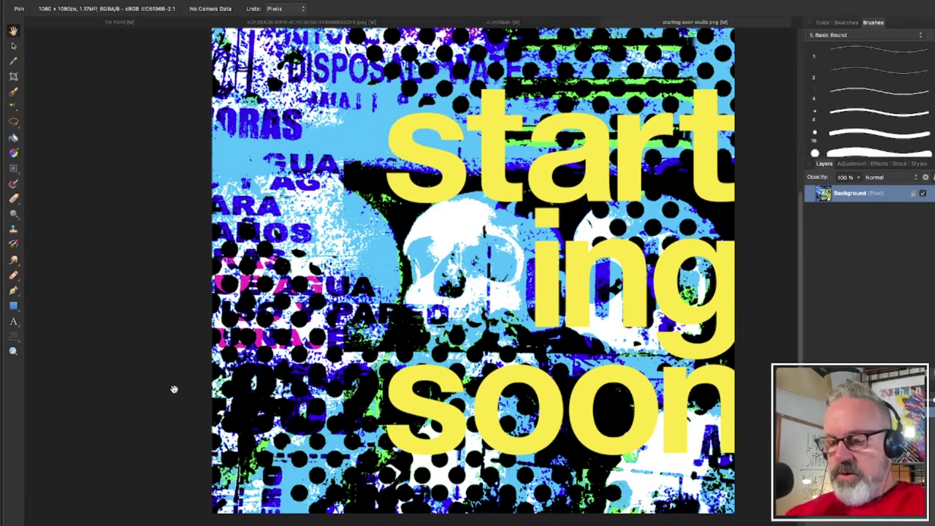
- Close starting soon skulls.png without saving, then hide every texture layer except Dots 1
key(super+w)
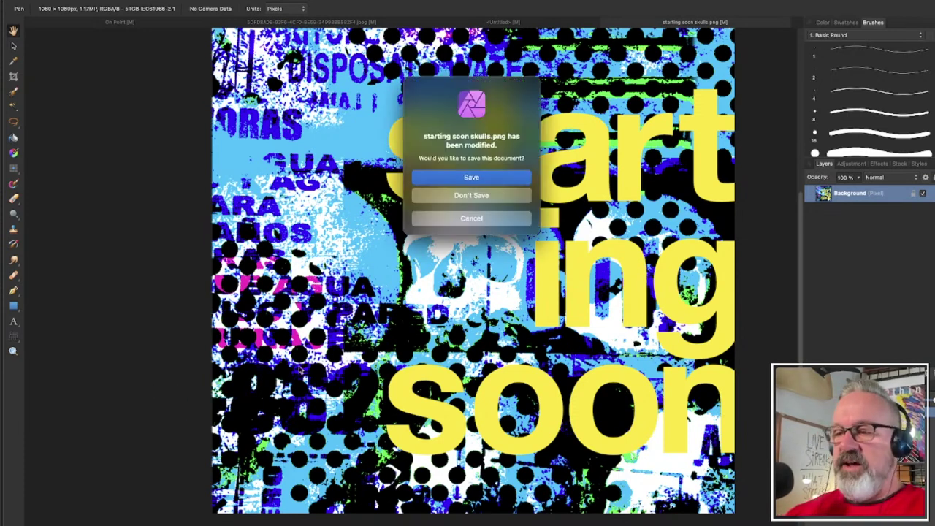
click(455, 195)
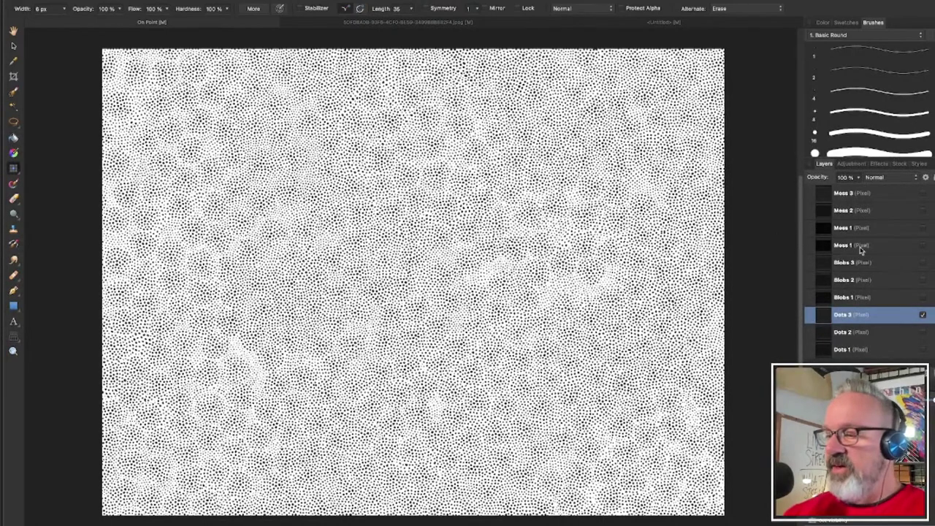
click(916, 198)
shift+click(901, 351)
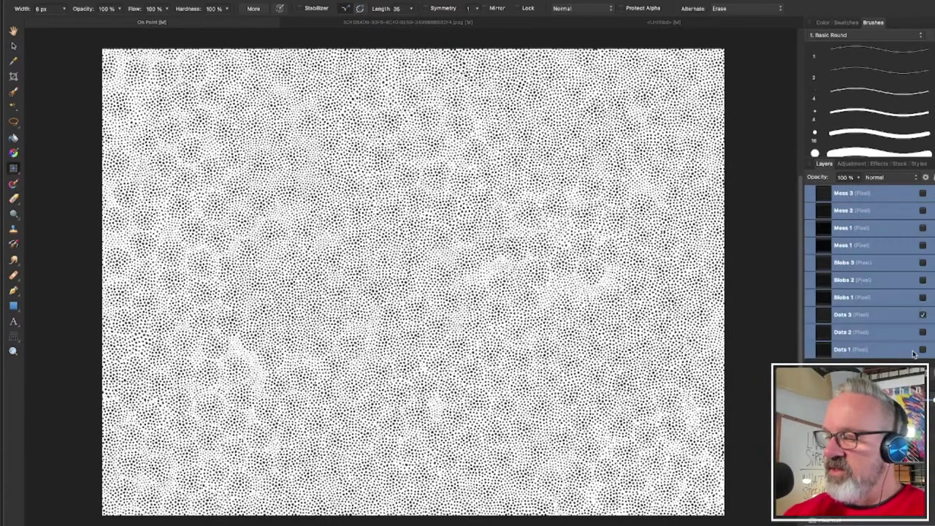
click(922, 349)
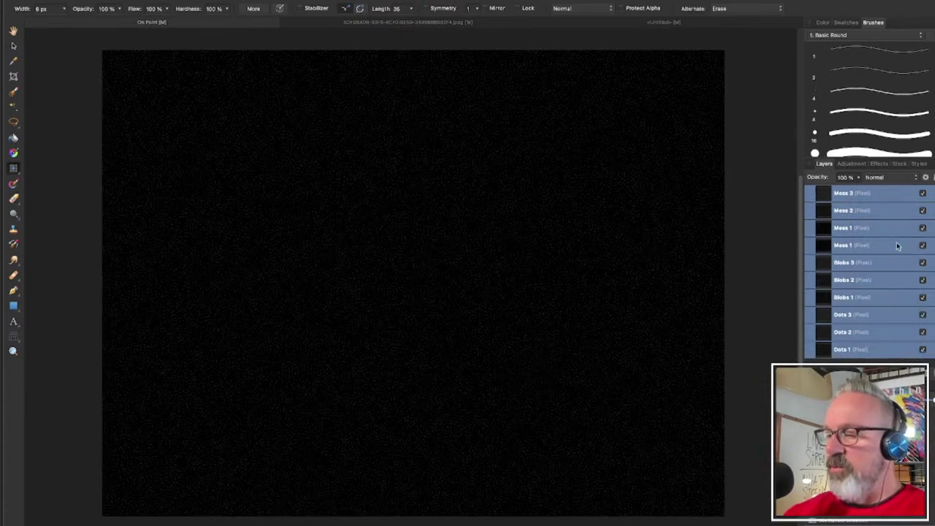
click(923, 349)
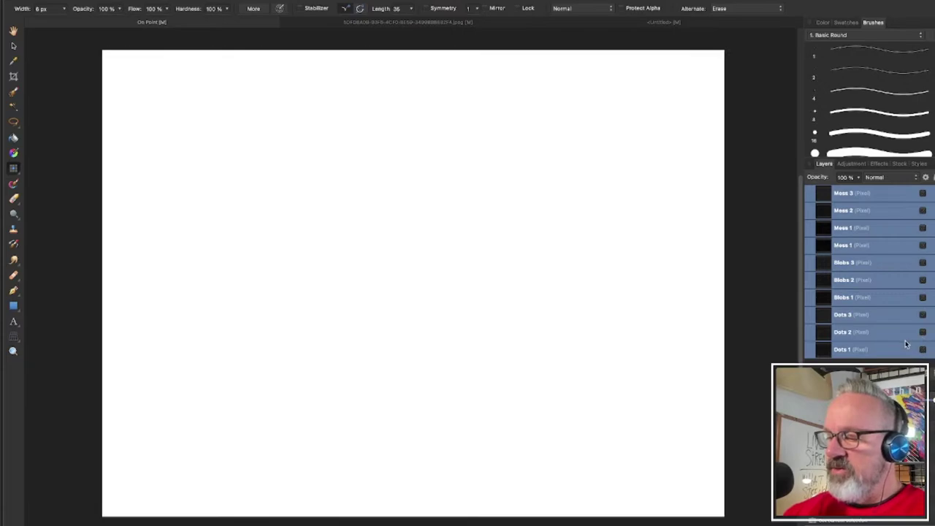
click(916, 351)
click(922, 350)
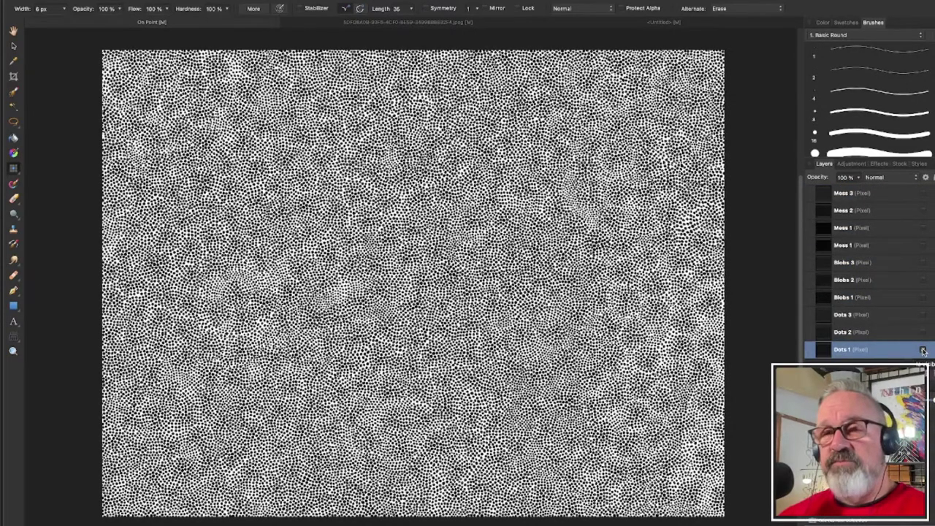
- Compare the Dots 1 and Dots 2 textures, then hide both
key(super+1)
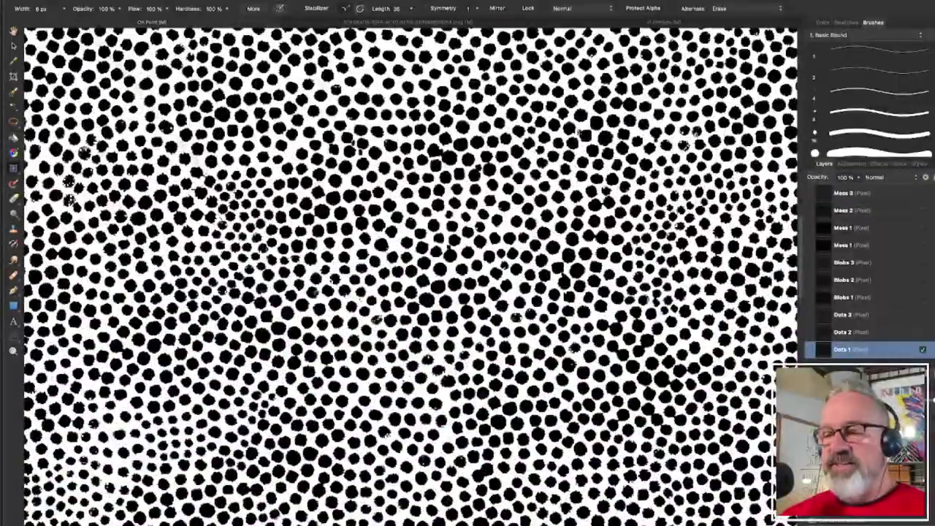
key(super+minus)
key(super+minus)
key(super+minus)
key(super+minus)
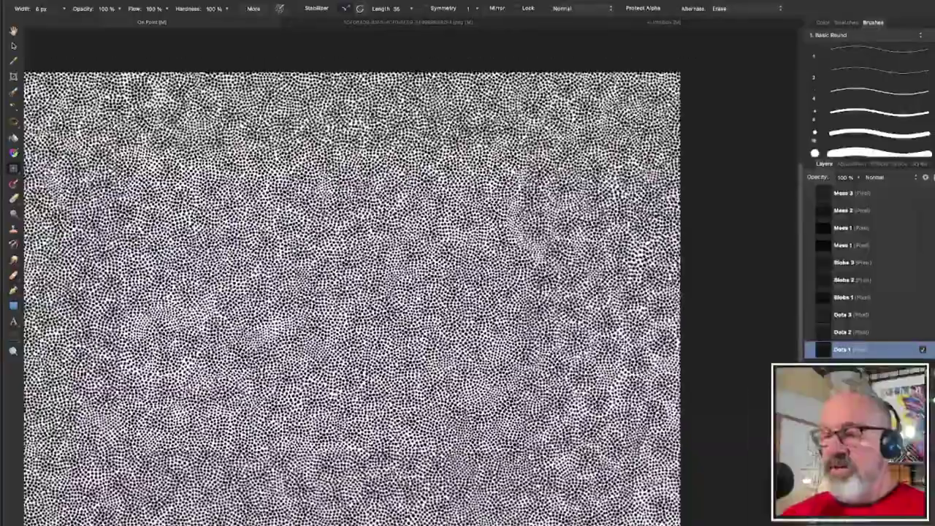
click(923, 332)
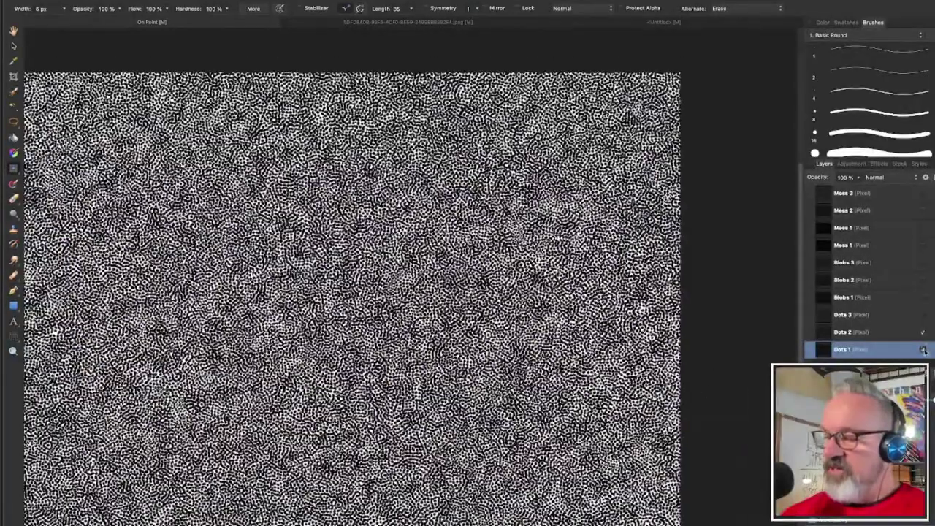
click(922, 350)
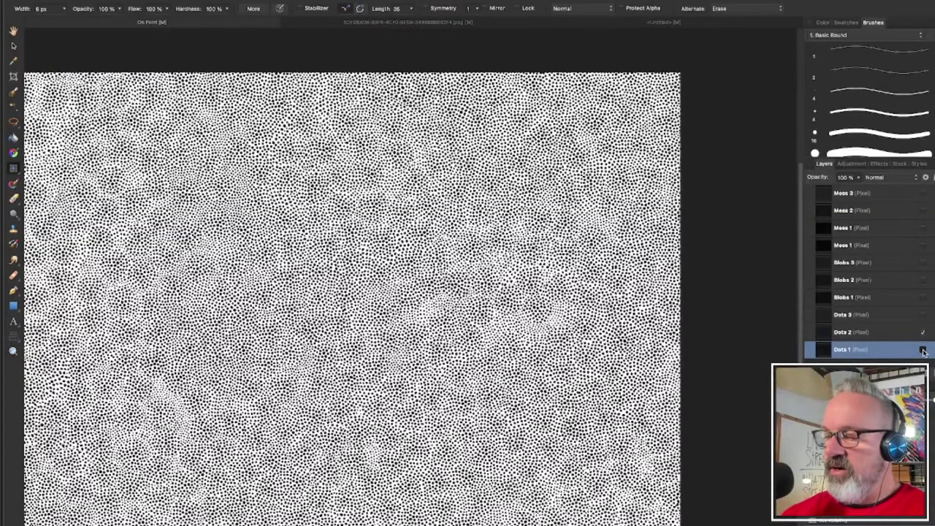
click(923, 350)
click(922, 333)
click(923, 333)
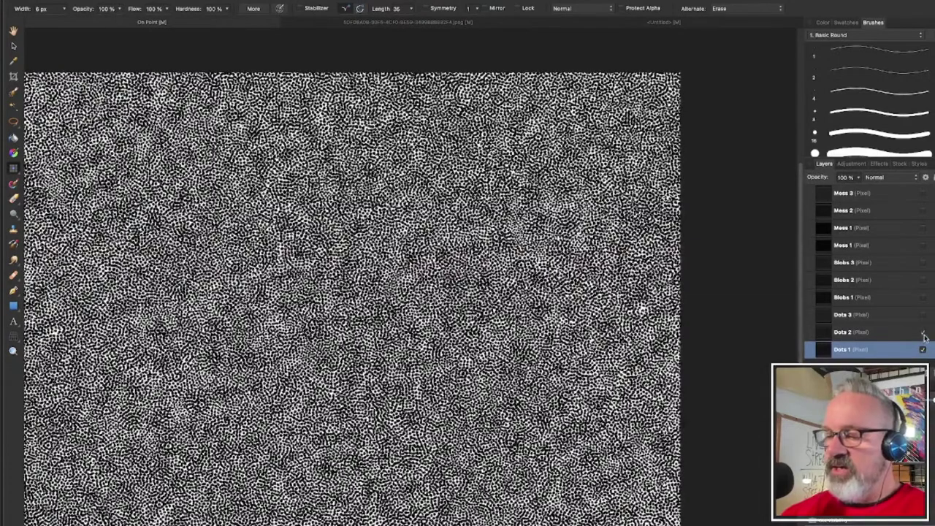
click(923, 350)
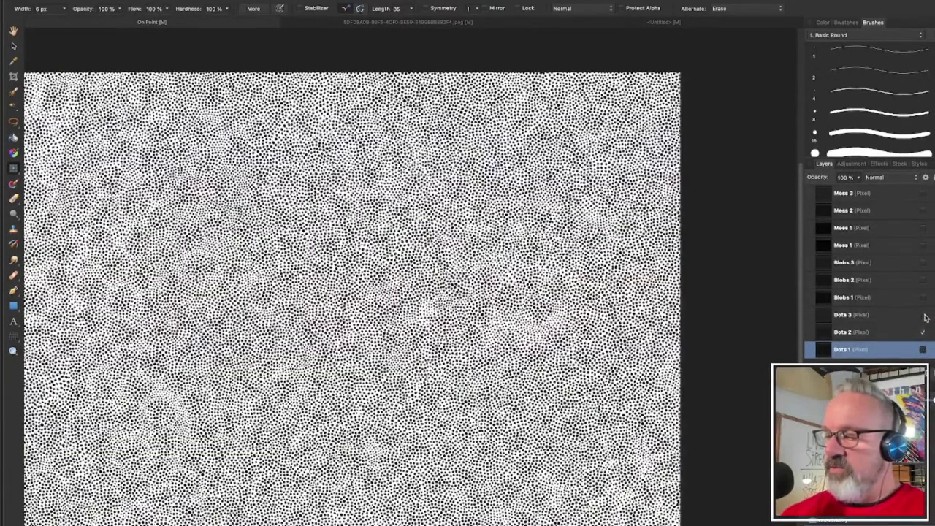
click(923, 332)
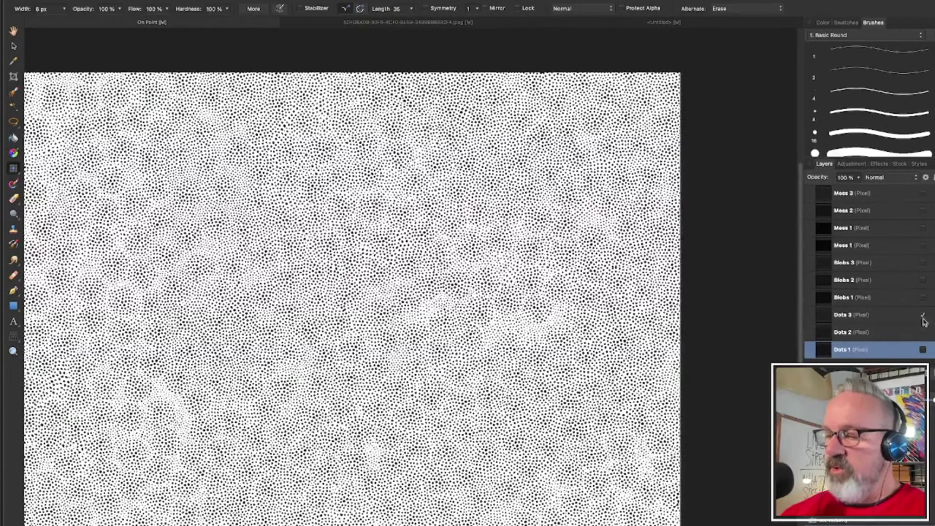
- Preview the Dots 3 and Blobs 1–3 textures in turn
click(923, 297)
click(924, 320)
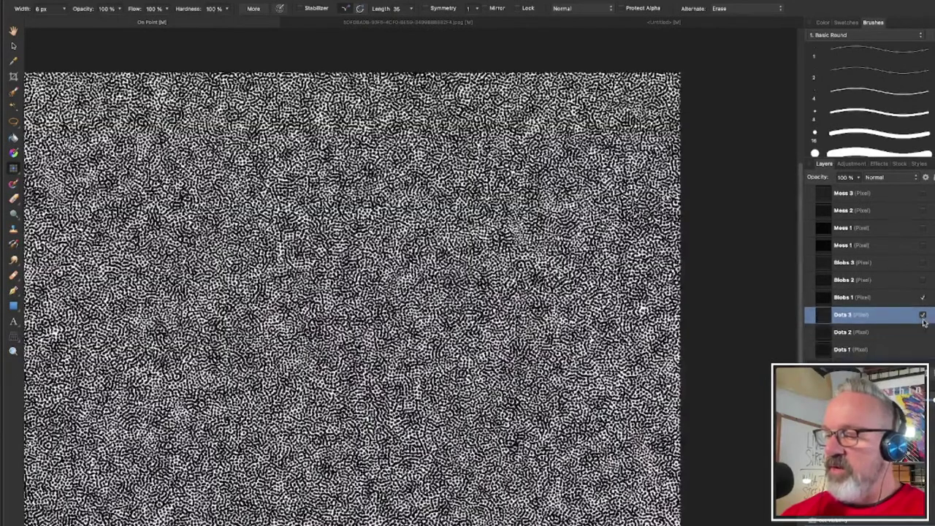
click(922, 316)
click(923, 298)
click(924, 281)
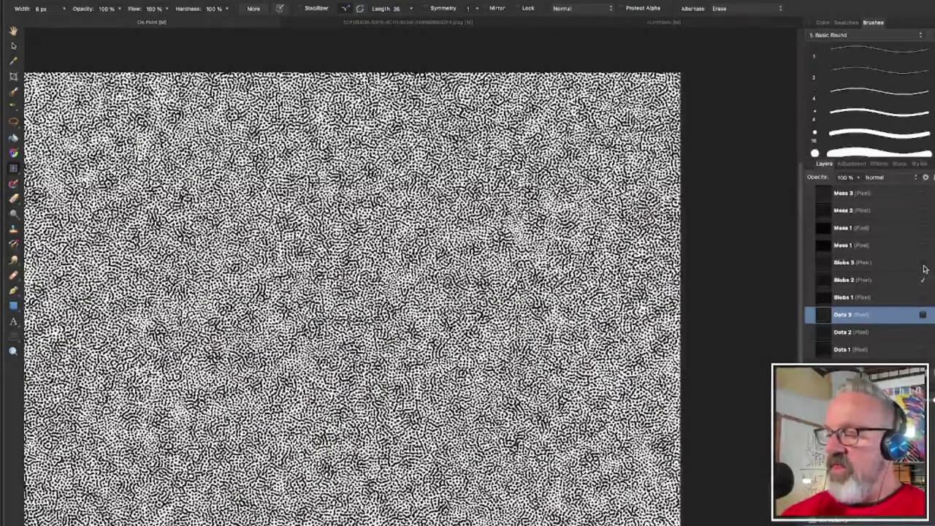
click(924, 263)
click(924, 279)
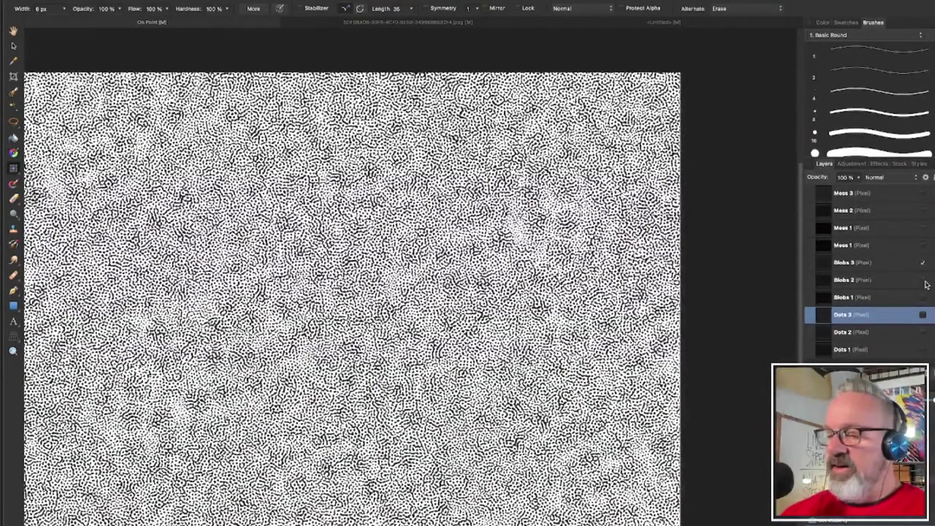
- Preview the Mess 1 and Mess 2 textures, ending with only Mess 3 visible
click(923, 245)
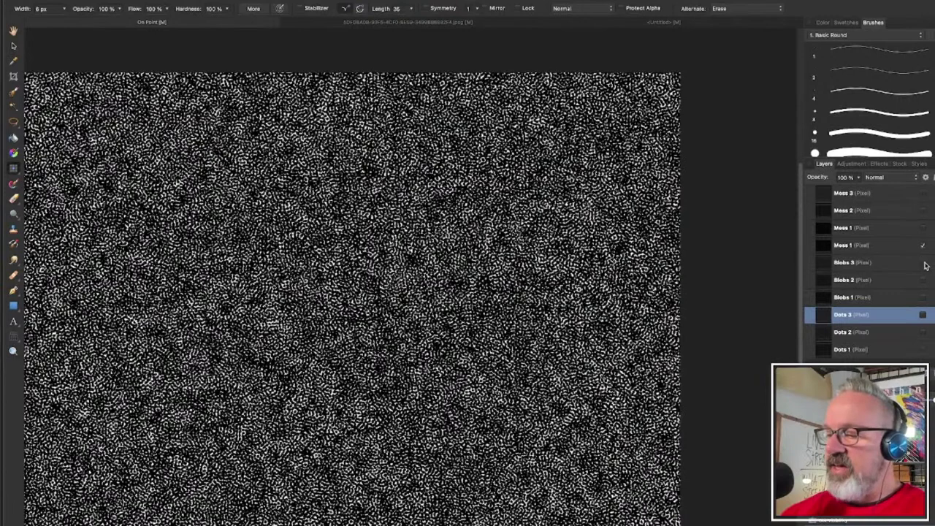
click(922, 228)
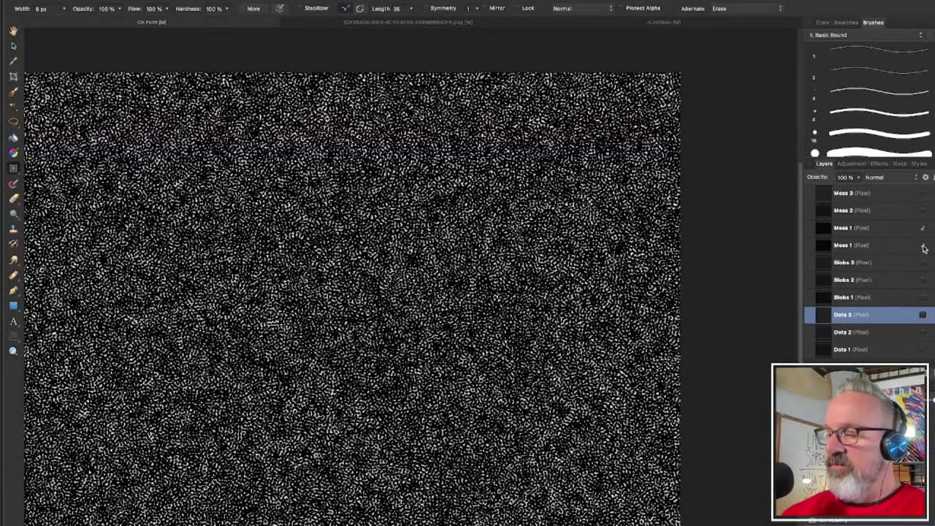
click(922, 247)
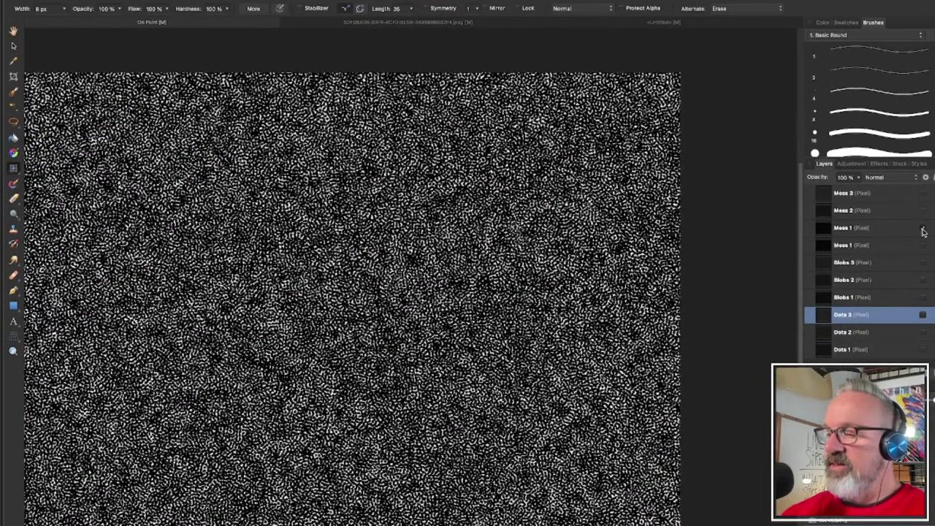
click(923, 227)
click(923, 211)
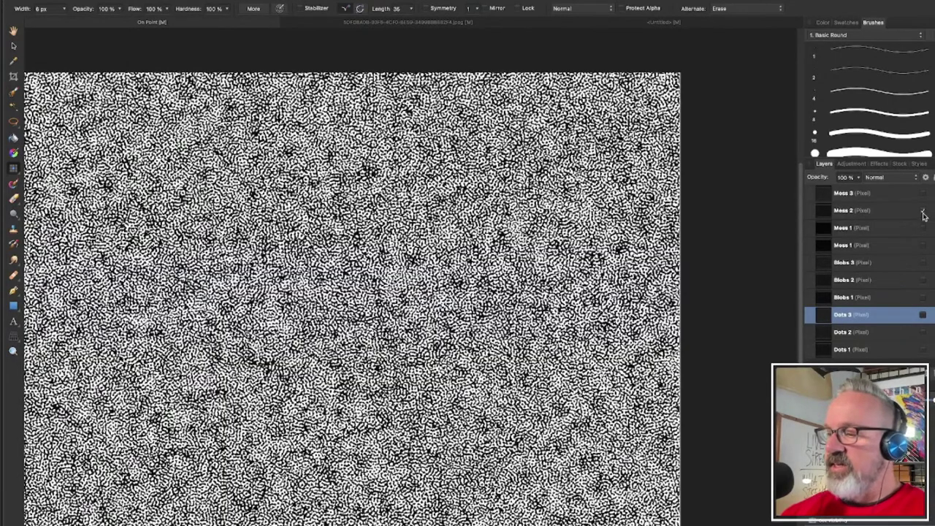
click(922, 210)
click(922, 194)
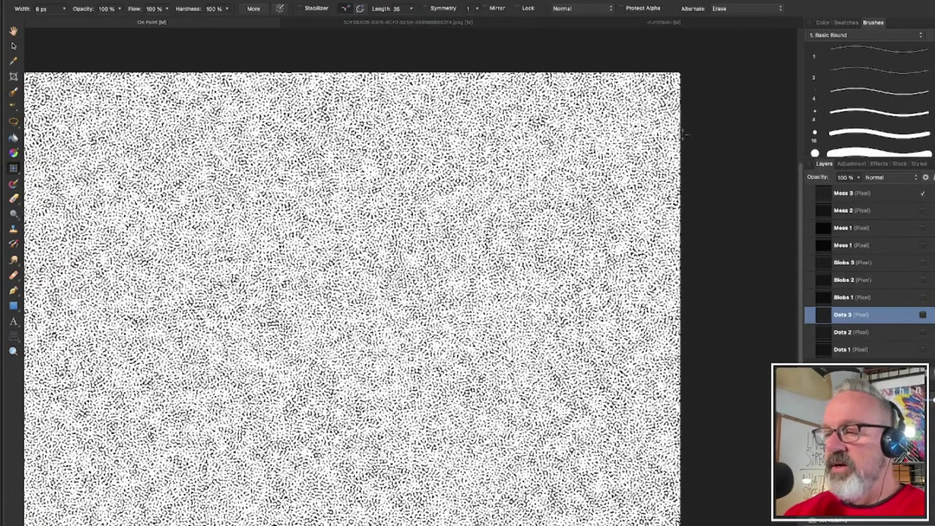
- Close the Untitled thumbnail document without saving
click(661, 23)
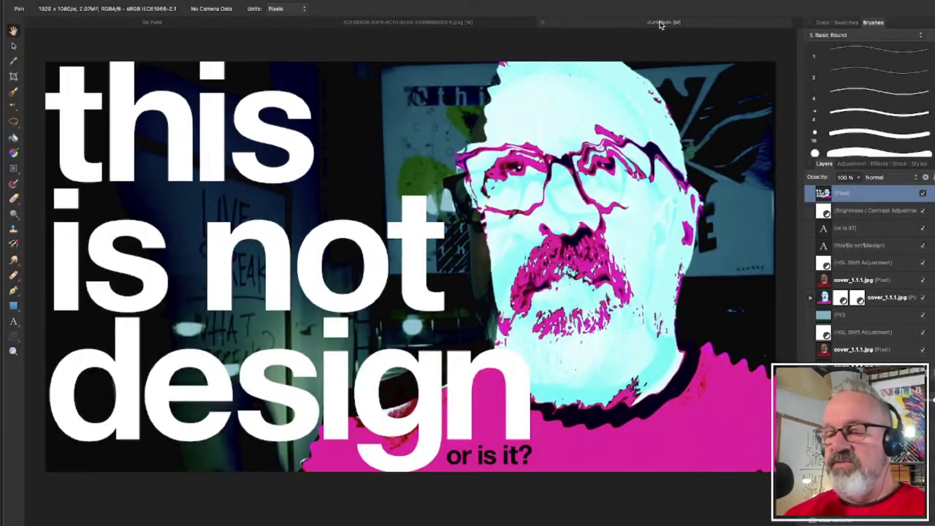
key(super+w)
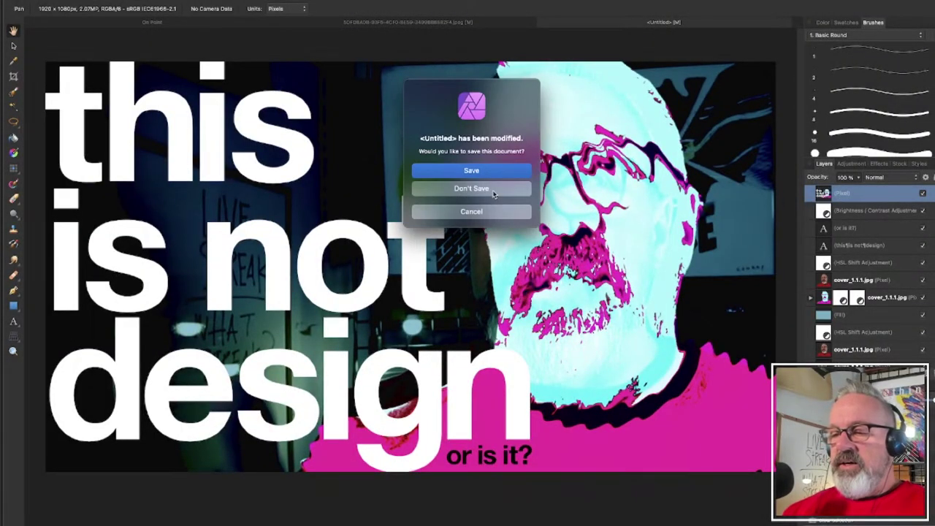
click(495, 190)
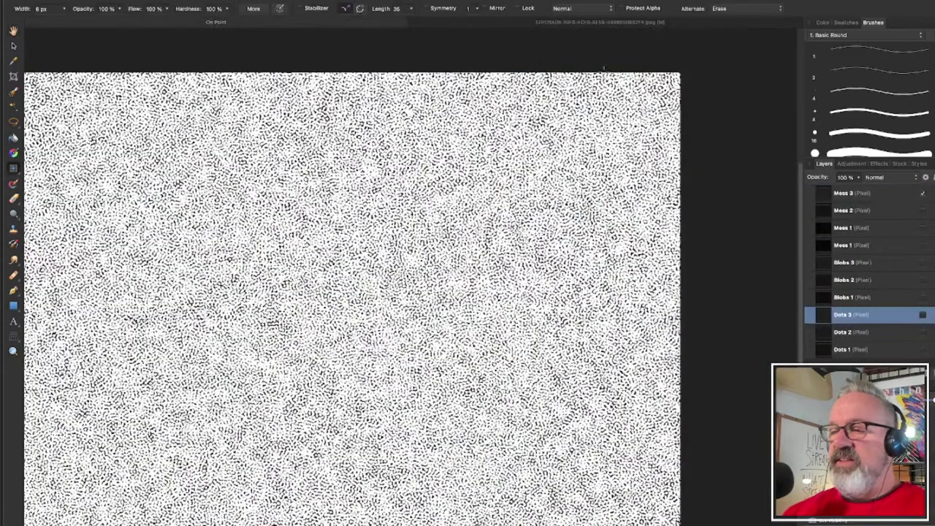
- Close the portrait document without saving, then close the texture document
key(super+w)
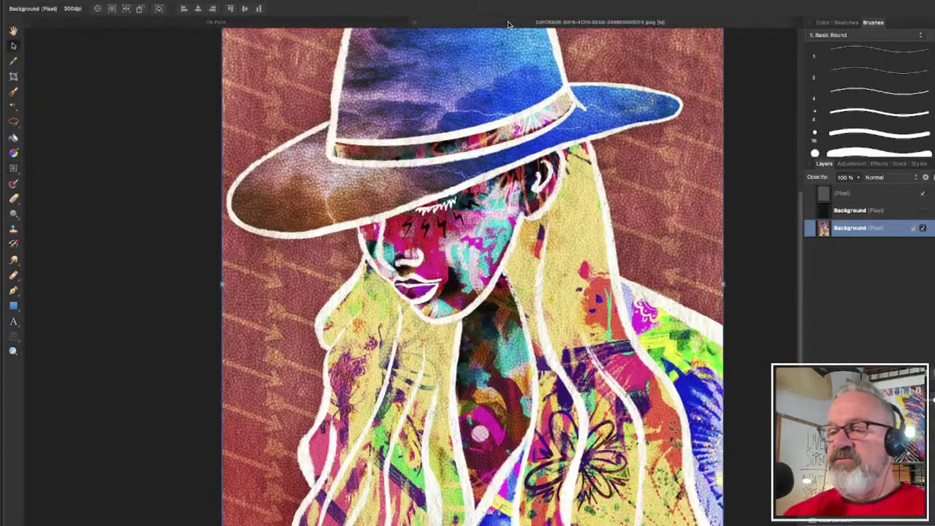
key(super+w)
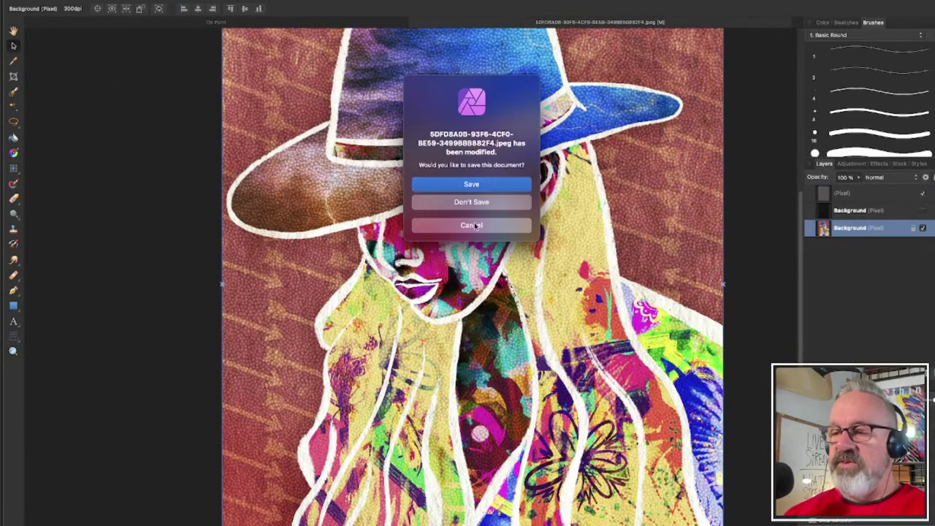
click(515, 203)
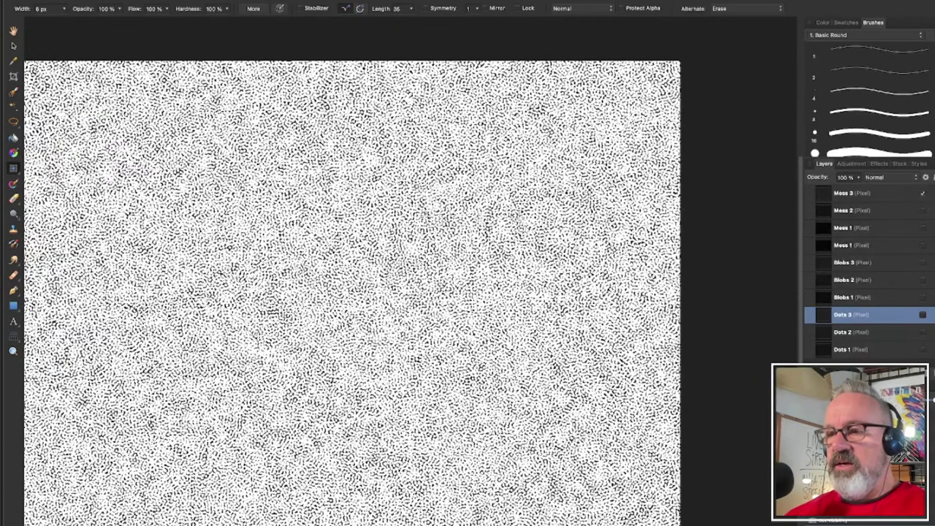
scroll(350, 292, right, 3)
key(super+w)
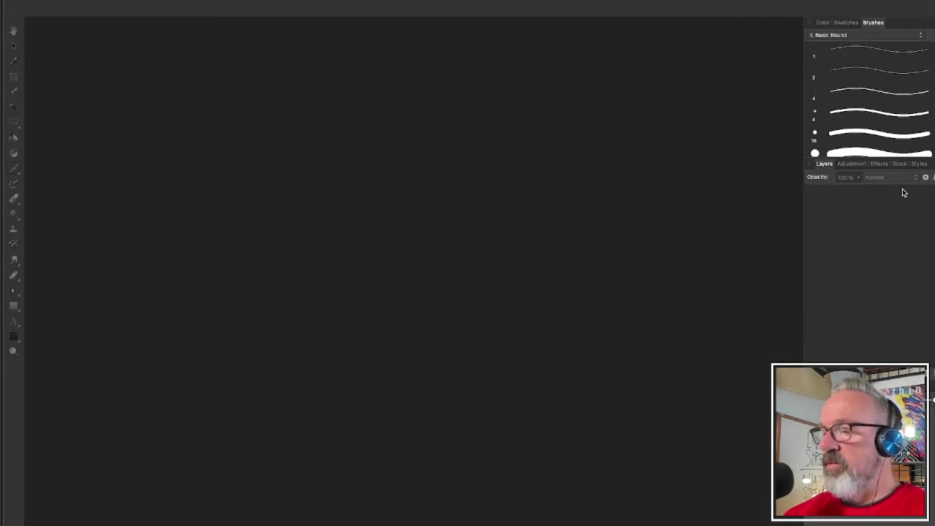
- Create a new blank document from the 1920 x 1080 preset
key(super+n)
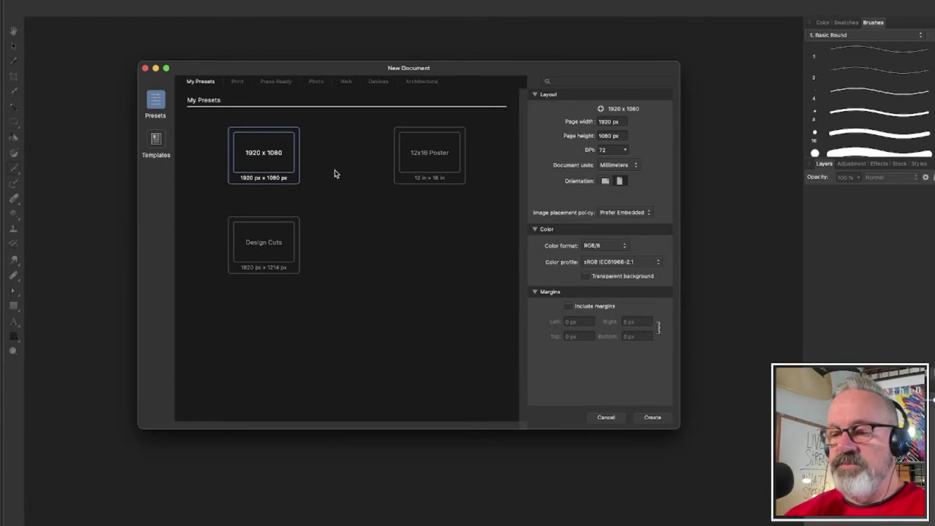
click(271, 167)
double_click(271, 167)
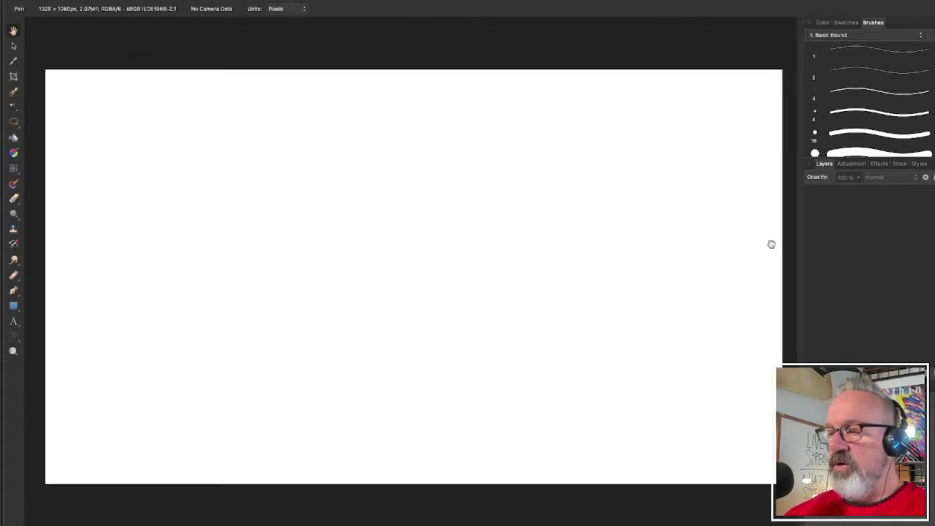
- Search Pixabay stock images and scroll down to the portrait among white flowers
click(903, 166)
click(891, 178)
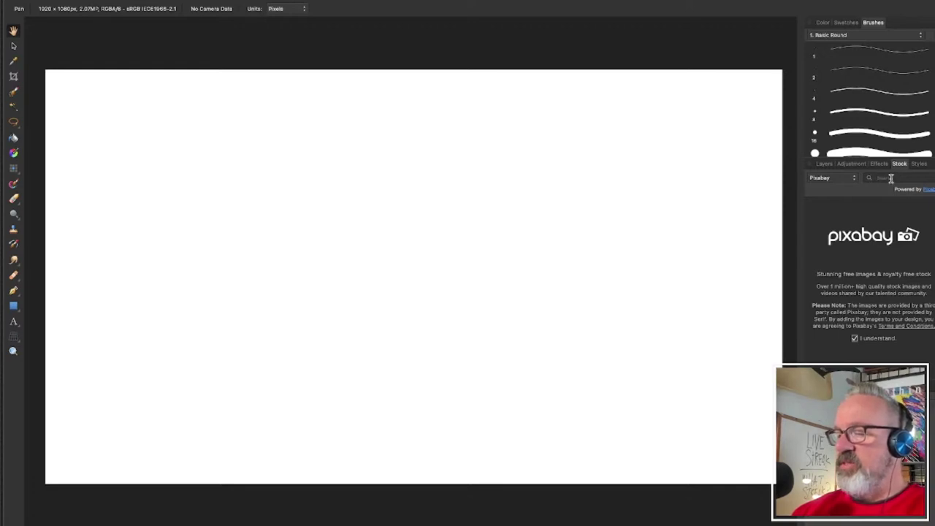
click(891, 179)
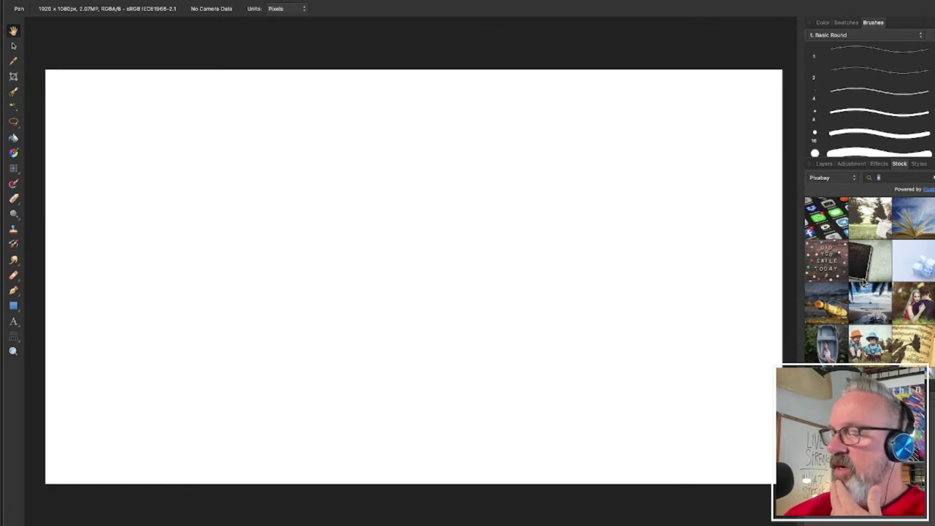
scroll(864, 282, down, 2)
scroll(865, 282, down, 3)
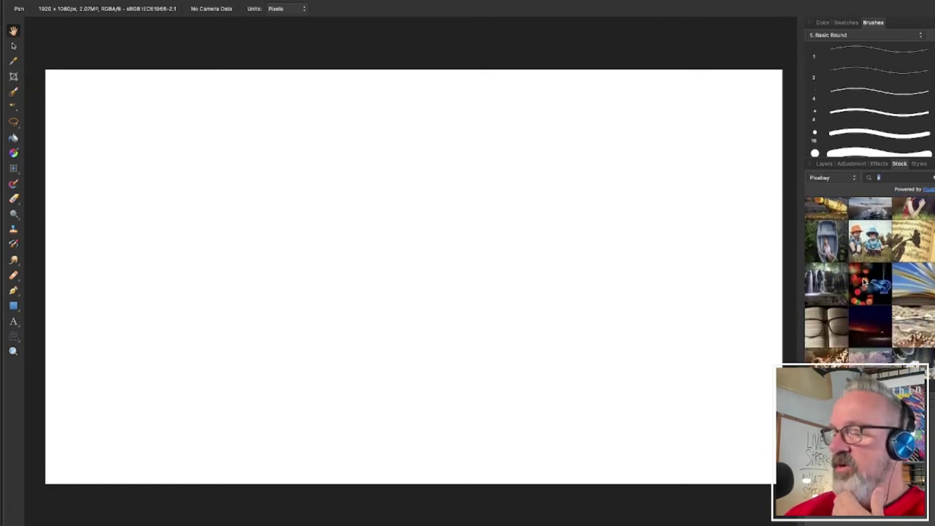
scroll(864, 282, down, 2)
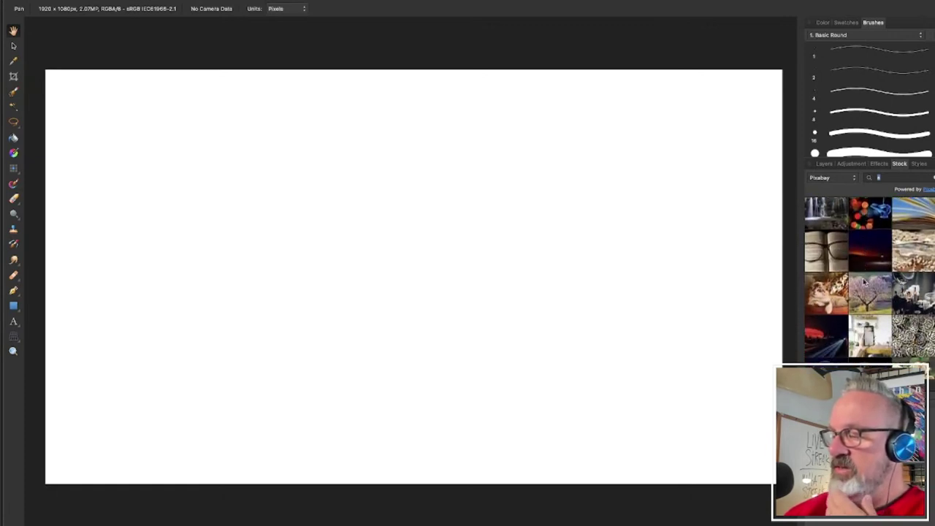
scroll(864, 282, down, 3)
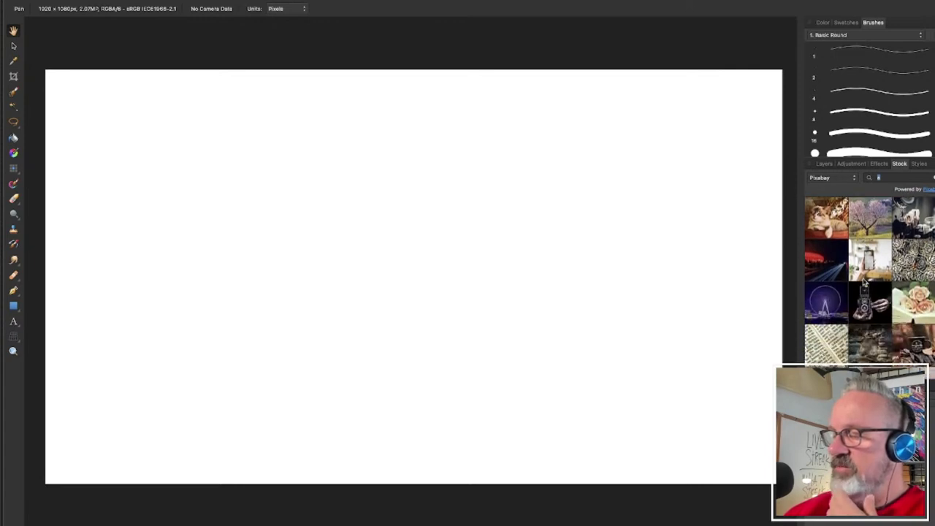
scroll(864, 282, down, 5)
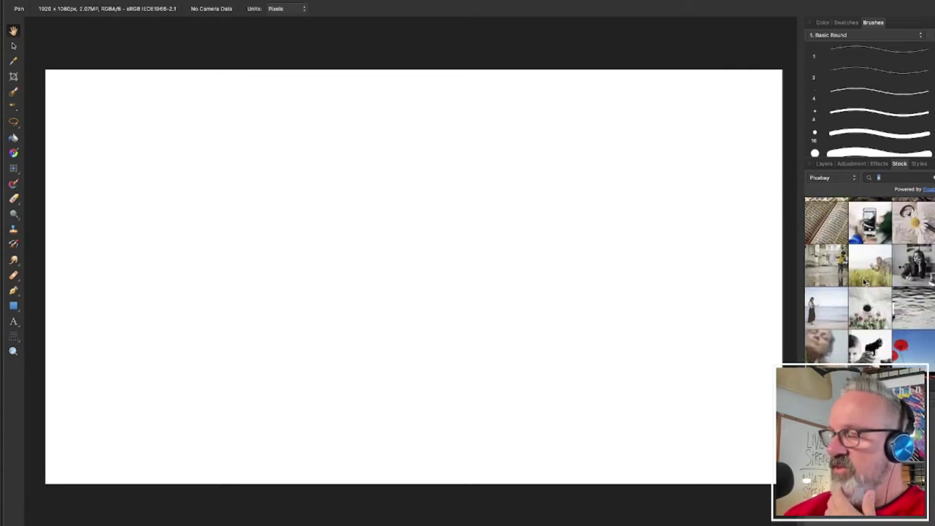
scroll(864, 282, down, 1)
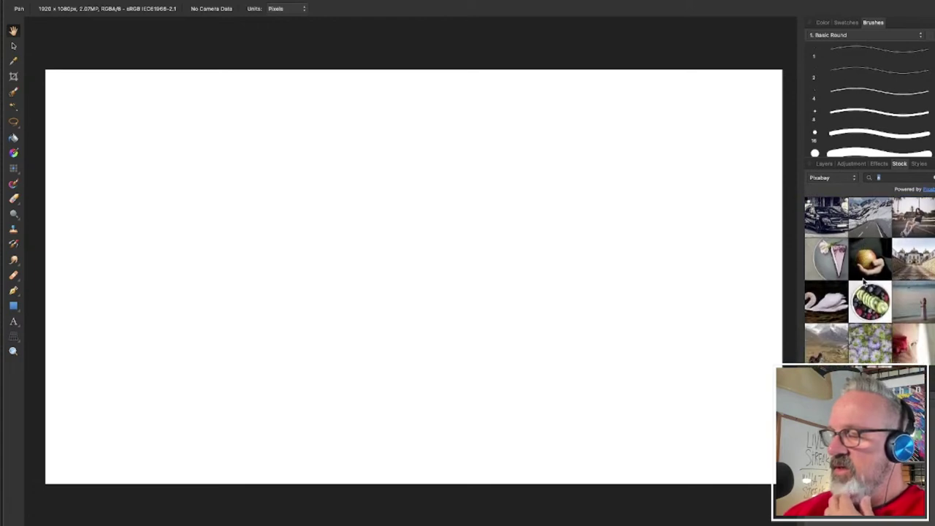
scroll(864, 284, down, 5)
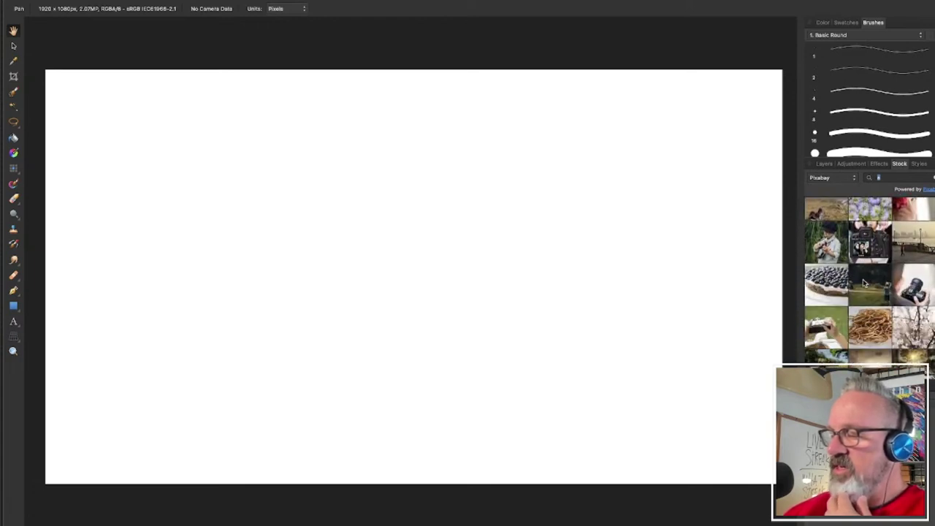
scroll(864, 285, down, 5)
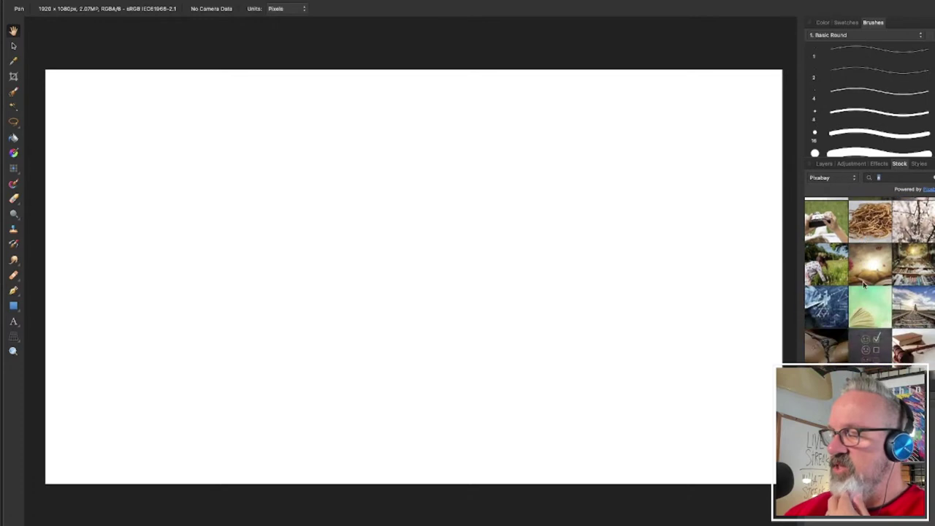
scroll(864, 289, down, 6)
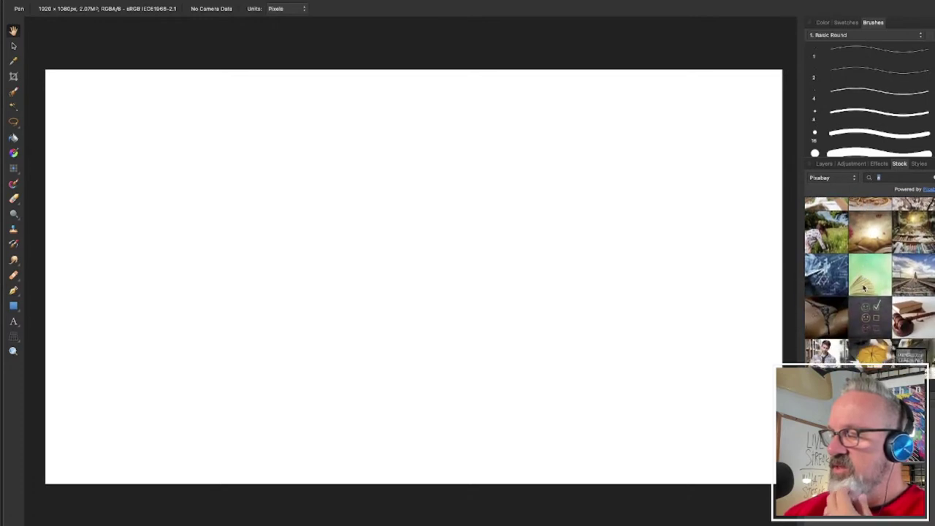
scroll(869, 284, down, 5)
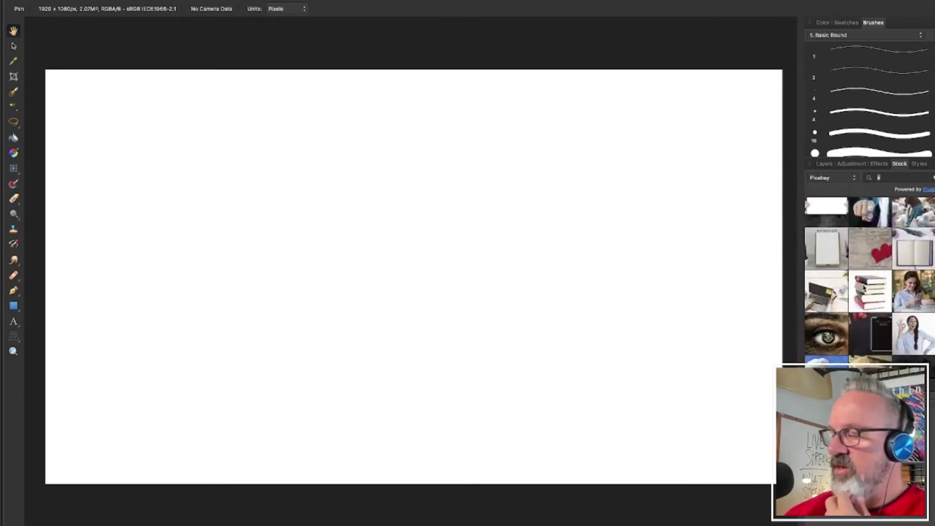
scroll(869, 284, down, 6)
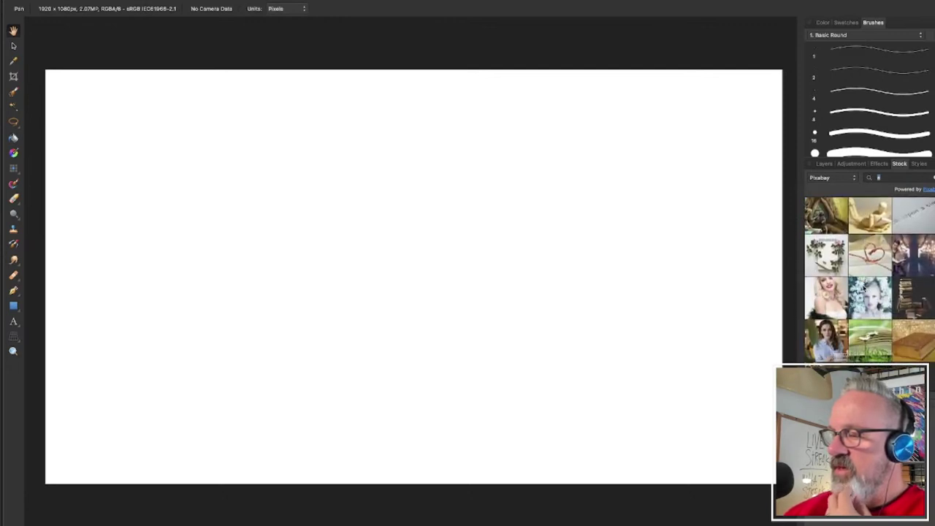
scroll(865, 289, down, 2)
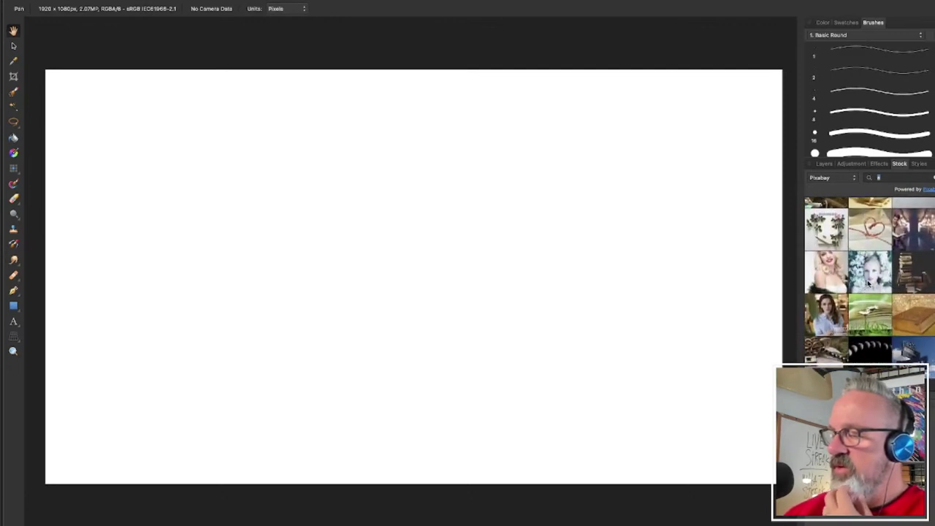
scroll(870, 283, down, 1)
- Drag the Pixabay flower portrait onto the canvas and resize it to cover the 1920×1080 page
drag(870, 278, 420, 282)
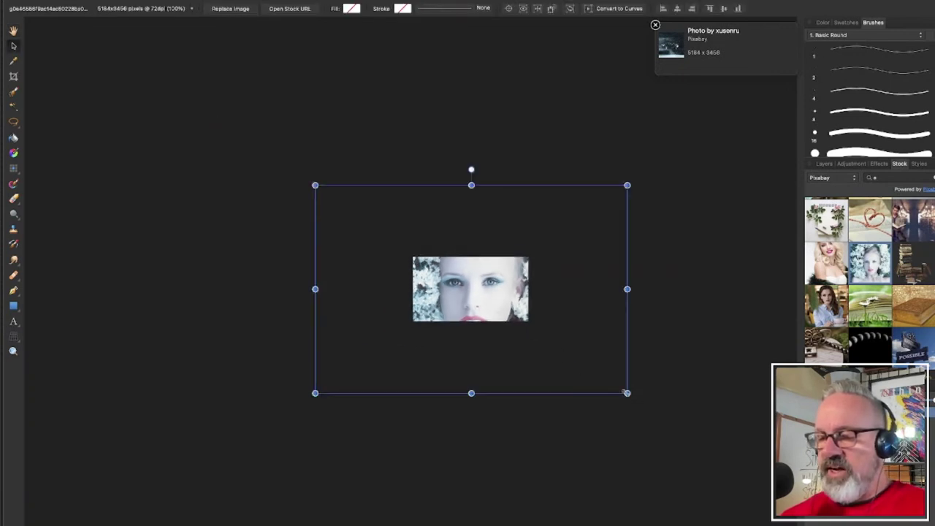
drag(625, 391, 559, 350)
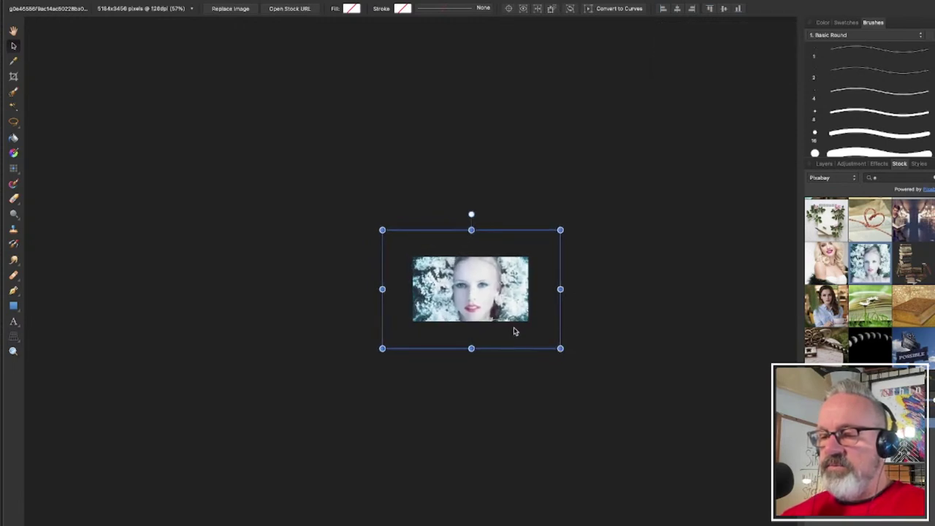
drag(342, 242, 389, 248)
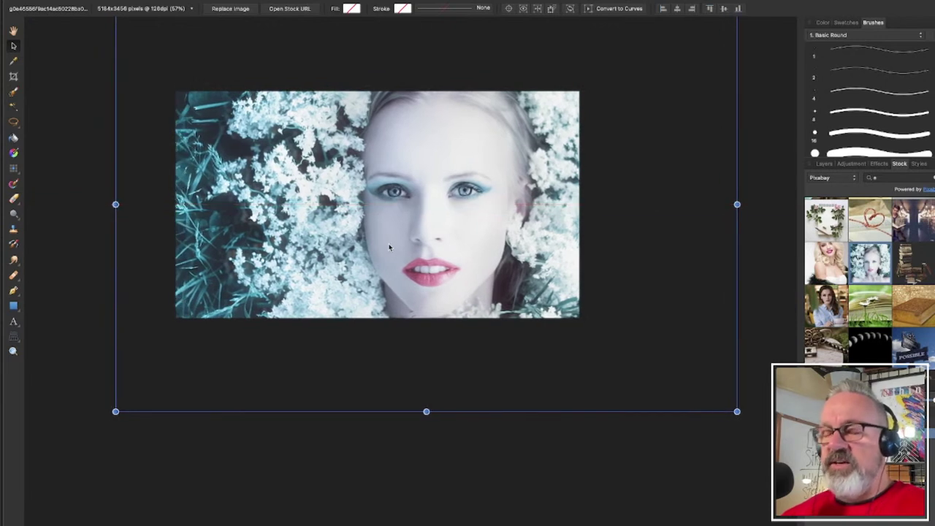
scroll(386, 204, up, 3)
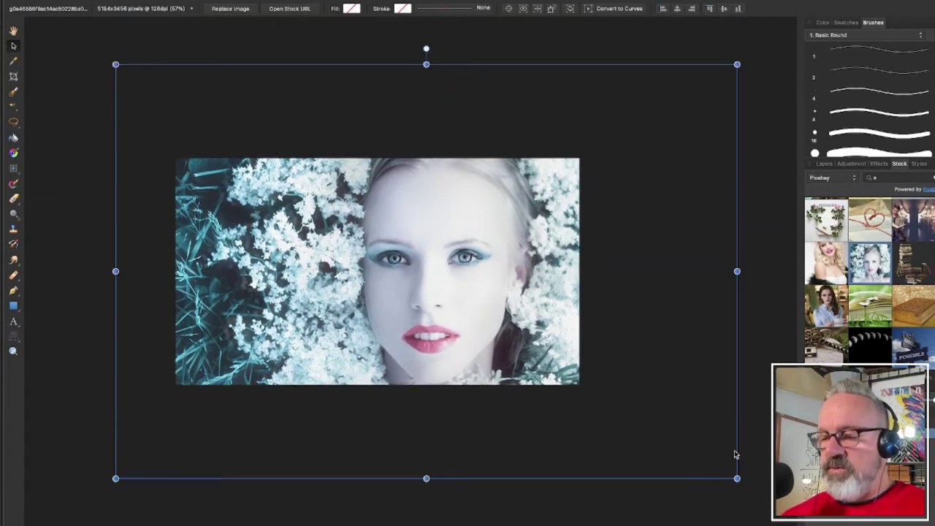
drag(737, 478, 607, 397)
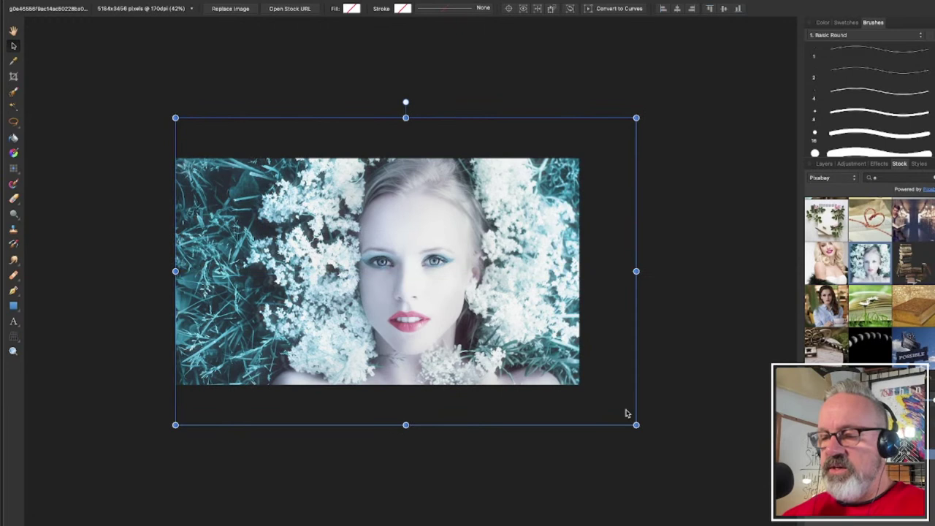
drag(637, 424, 621, 403)
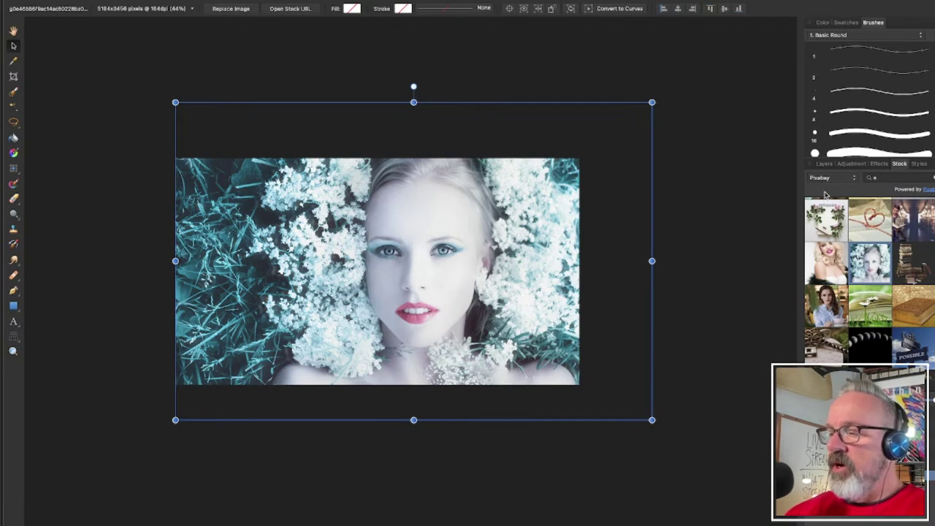
click(825, 164)
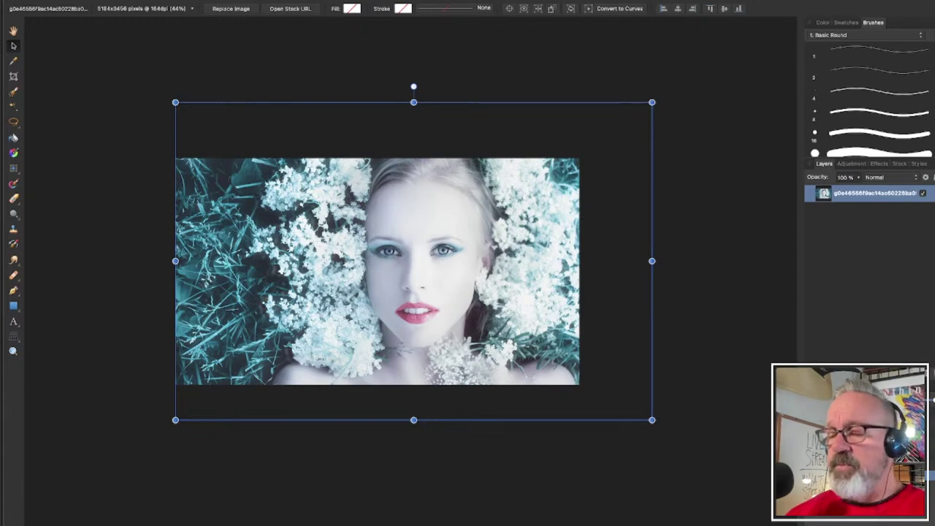
- Rasterise the placed portrait into a pixel layer and deselect it
right_click(832, 195)
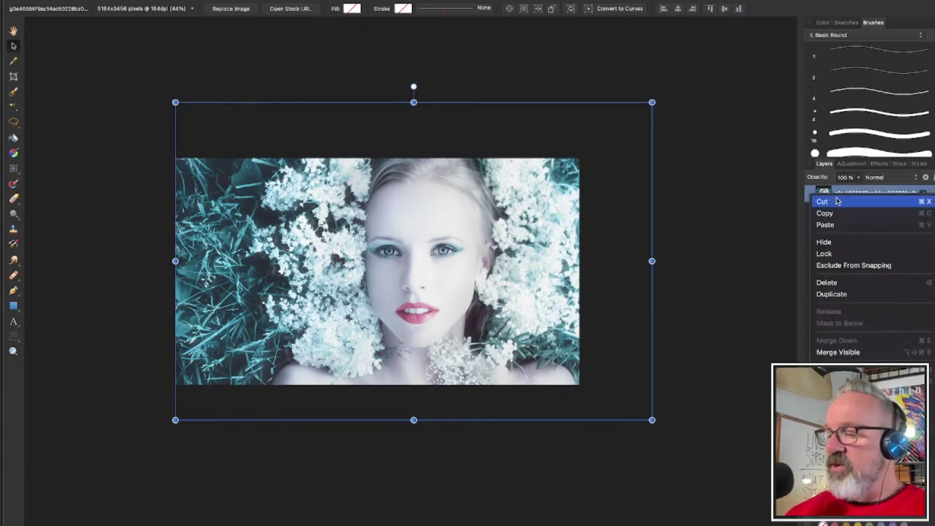
click(836, 376)
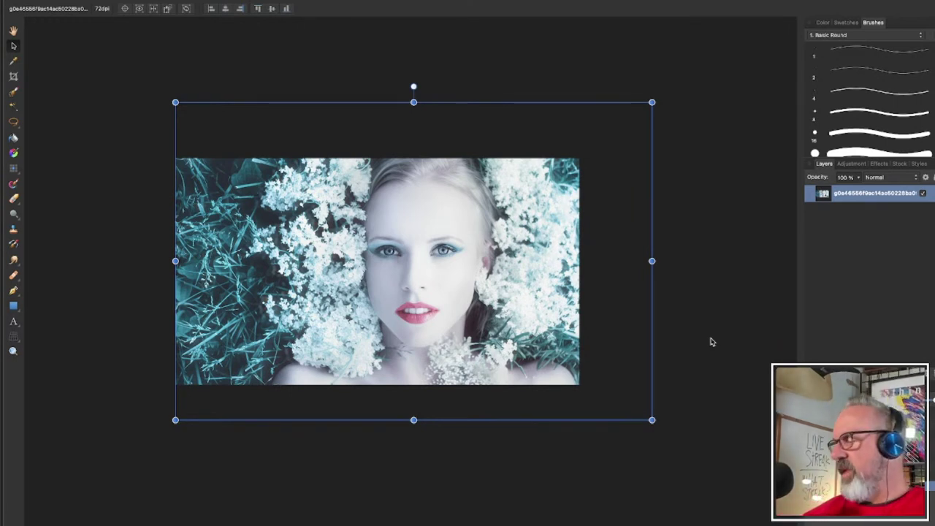
click(713, 341)
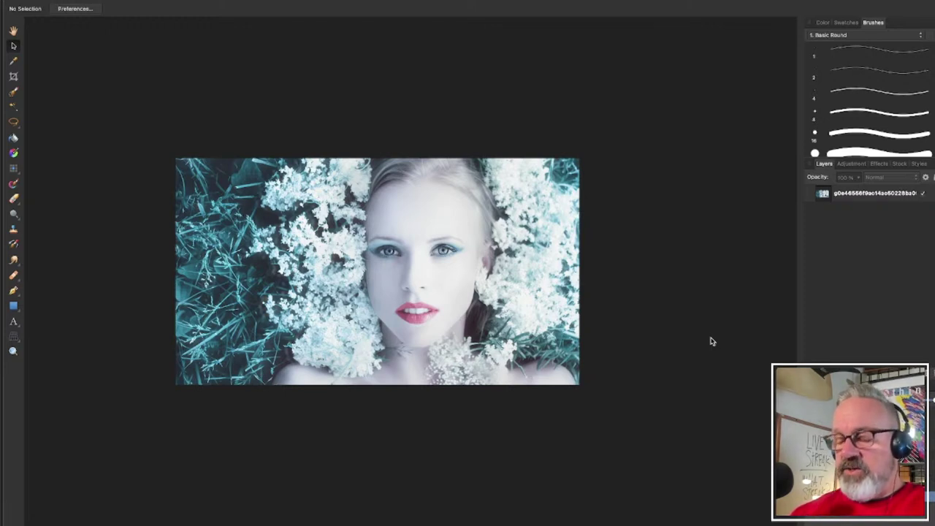
- Dismiss the document resize settings unchanged, then bring up the Open window
key(super+alt+i)
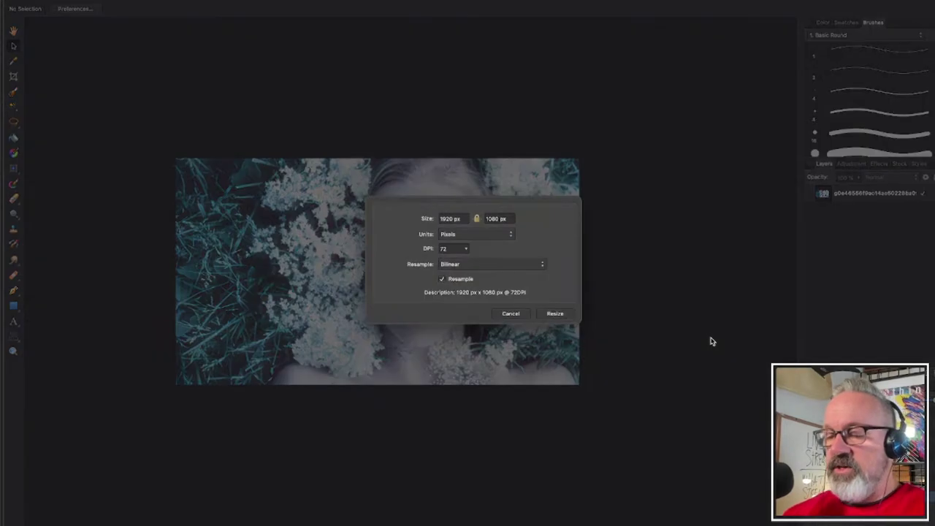
click(506, 314)
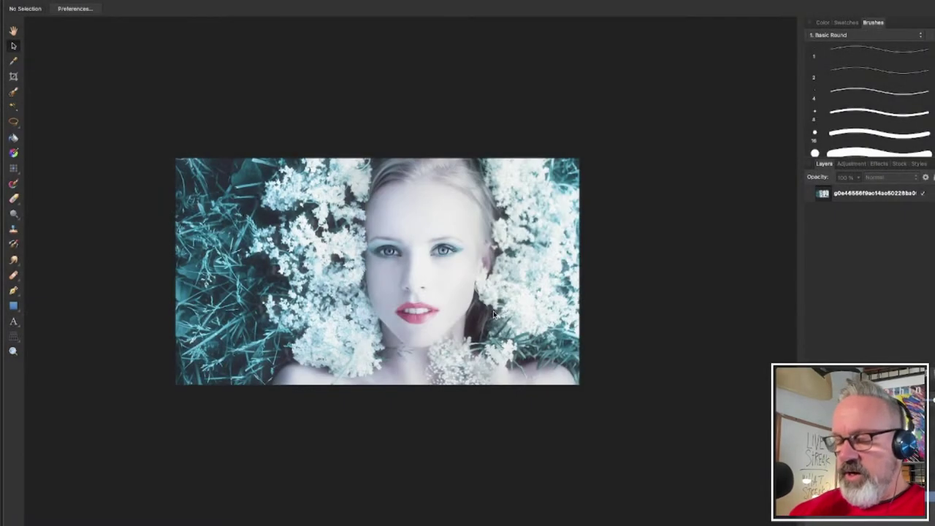
key(super+o)
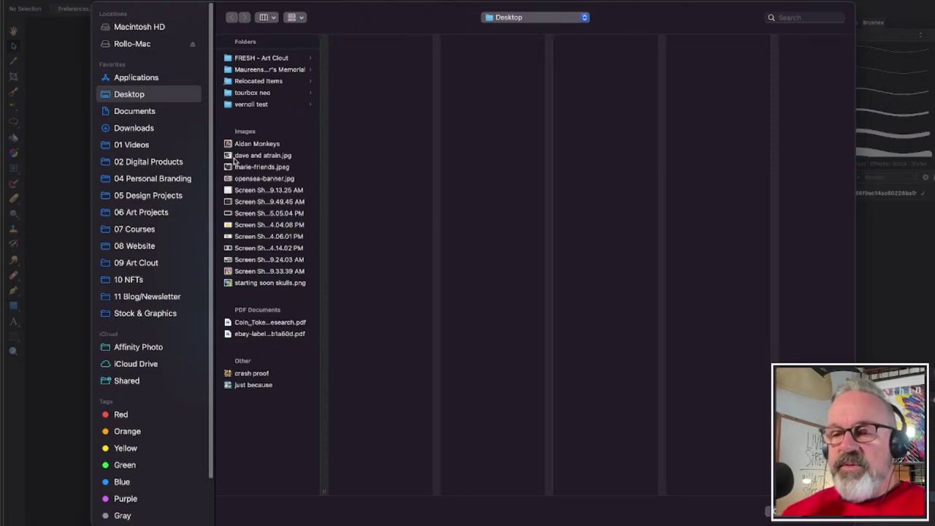
- Navigate to 02 Digital Products > 02.01 Textures > 1. Stained > 1. Files > 1. Stain Textures
click(161, 161)
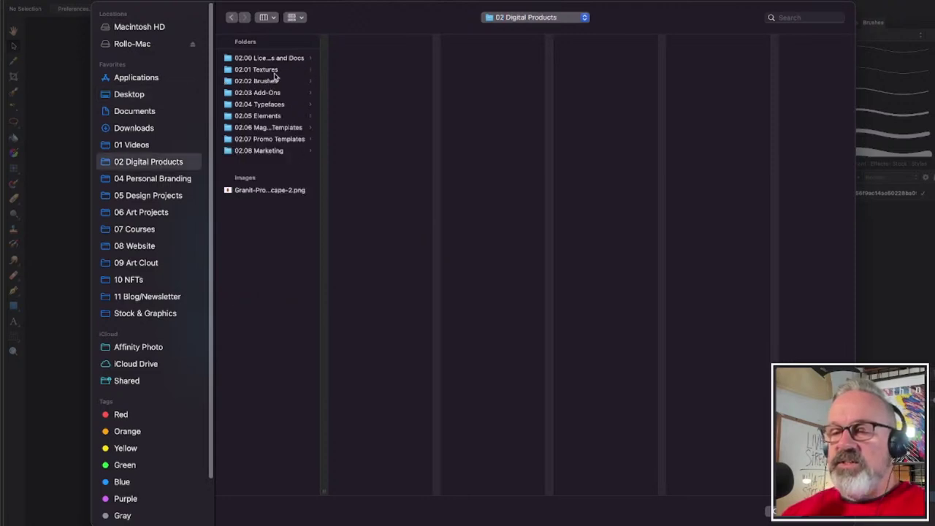
click(277, 70)
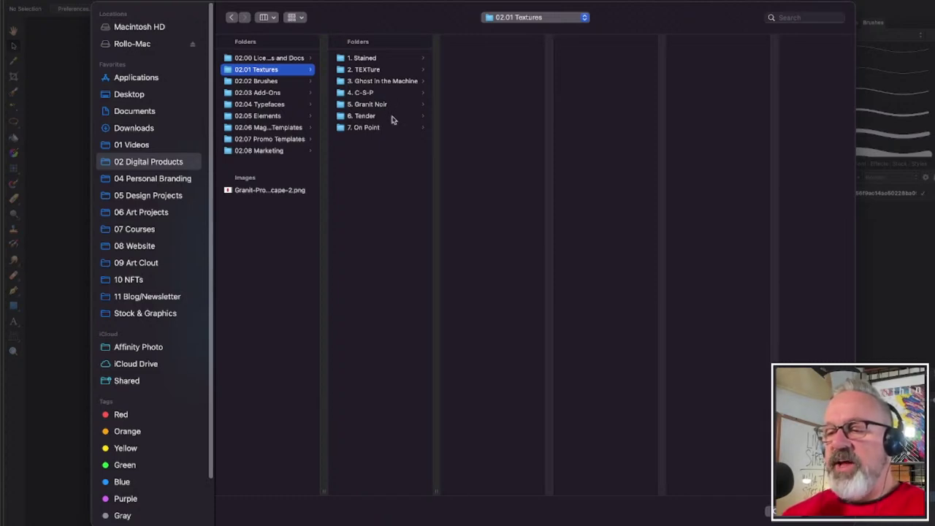
click(399, 60)
click(494, 61)
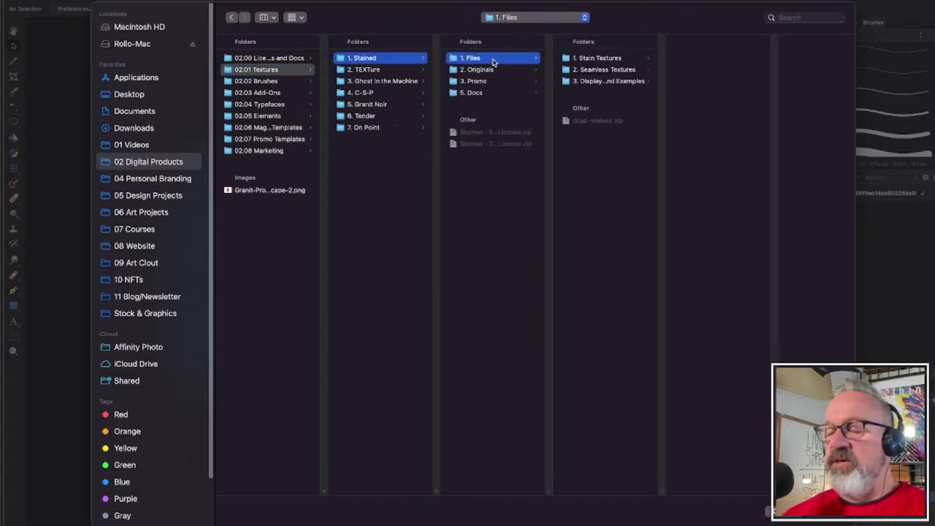
click(619, 61)
- Preview the stained textures from Stained-02 onward and stop on DC_Textures-Stained-44.jpg
click(716, 71)
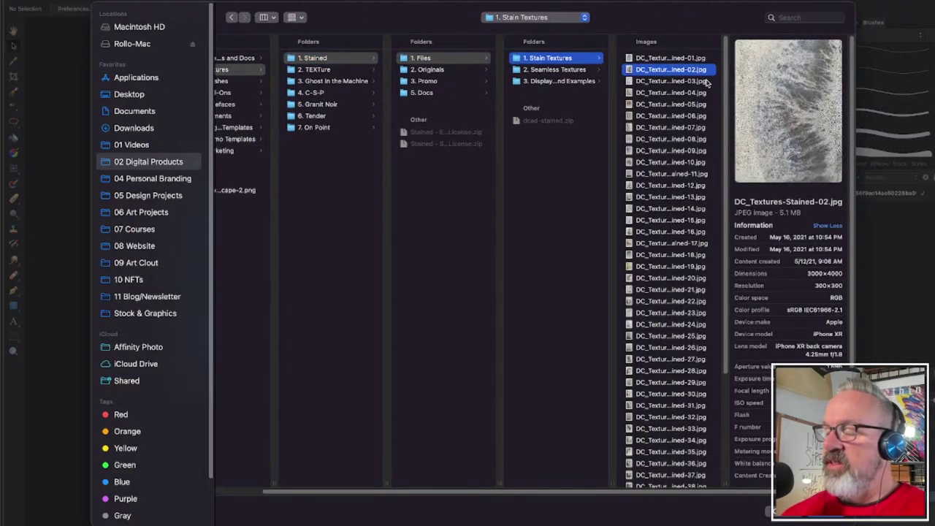
key(Down)
key(Down)
key(Down)
key(Down)
key(Down)
key(Down)
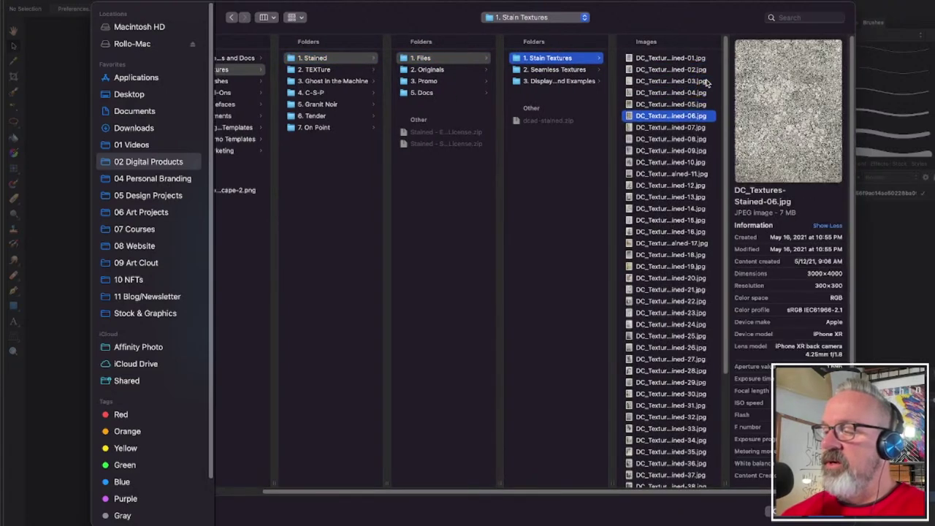
key(Down)
key(Down)
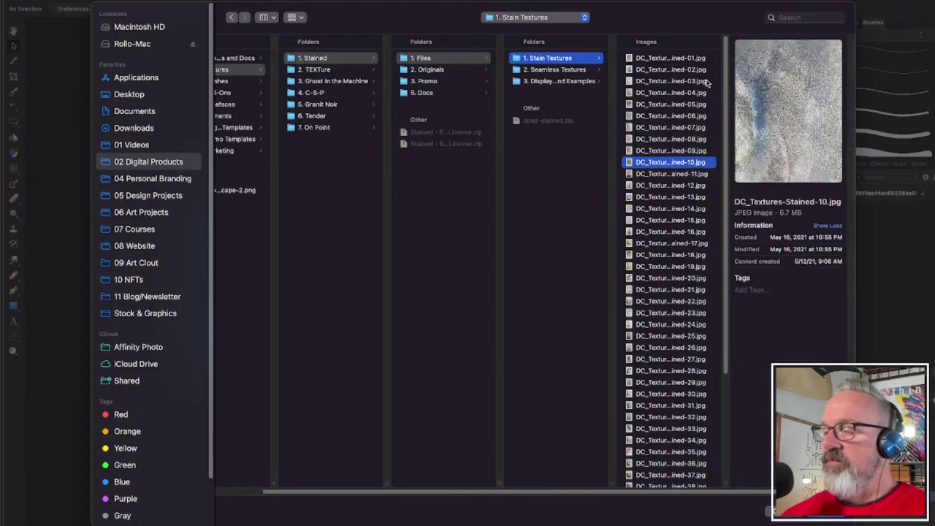
key(Down)
key(Down)
key(Down)
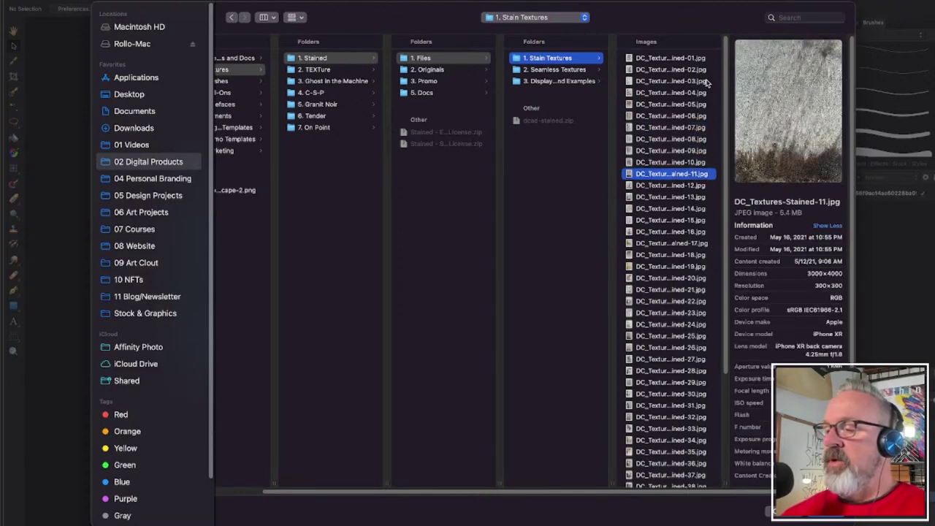
key(Down)
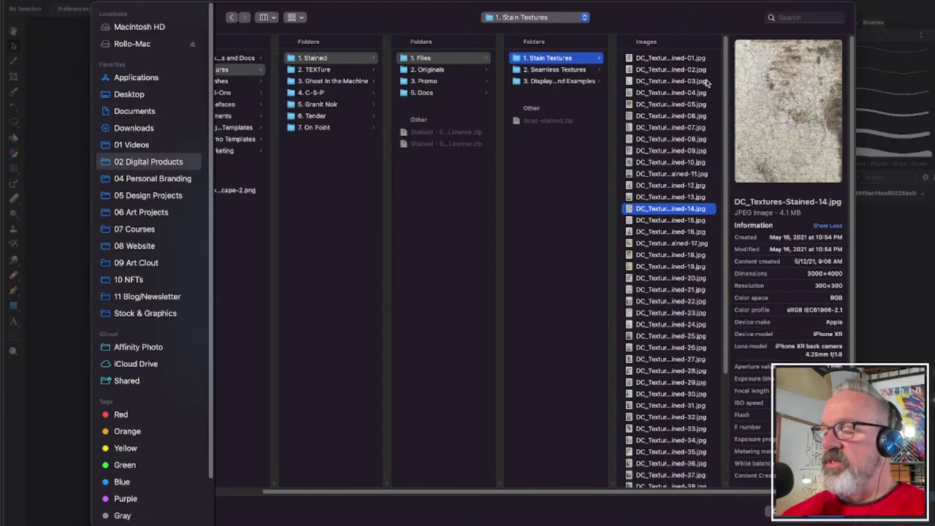
key(Down)
key(Down)
key(Down)
key(Down)
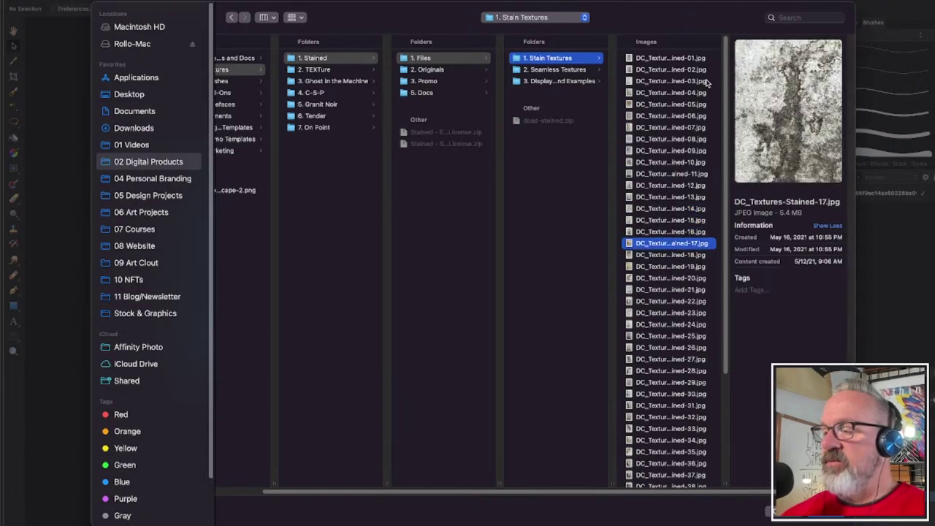
key(Down)
key(Down)
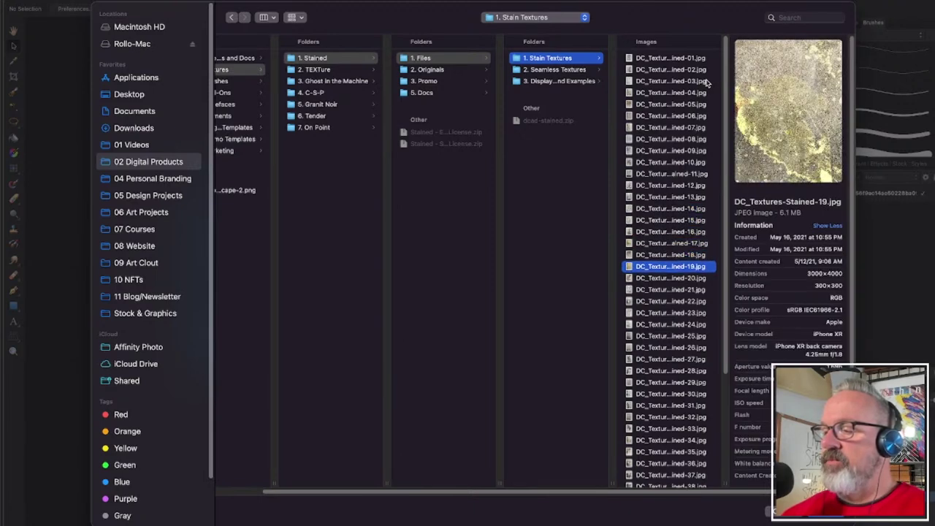
key(Down)
key(Down)
key(Down)
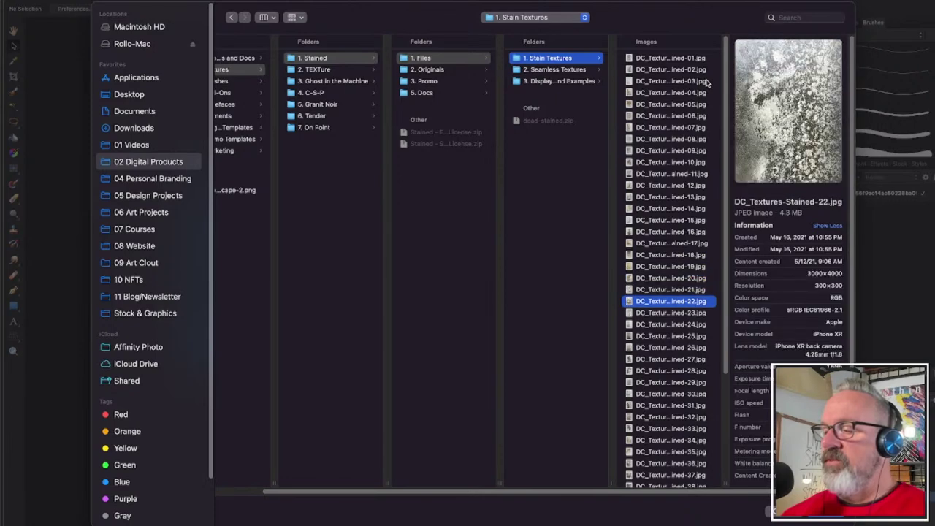
key(Down)
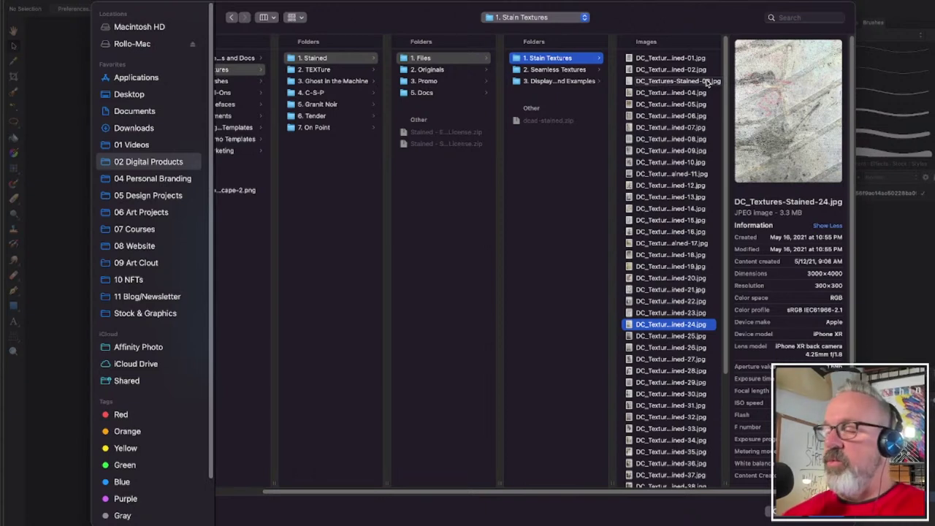
key(Down)
key(Down)
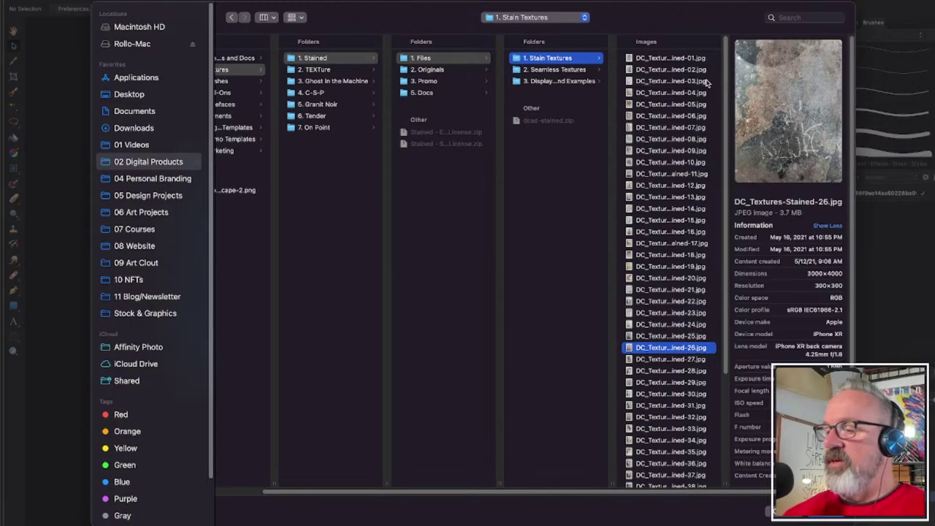
key(Down)
key(Down)
key(Down)
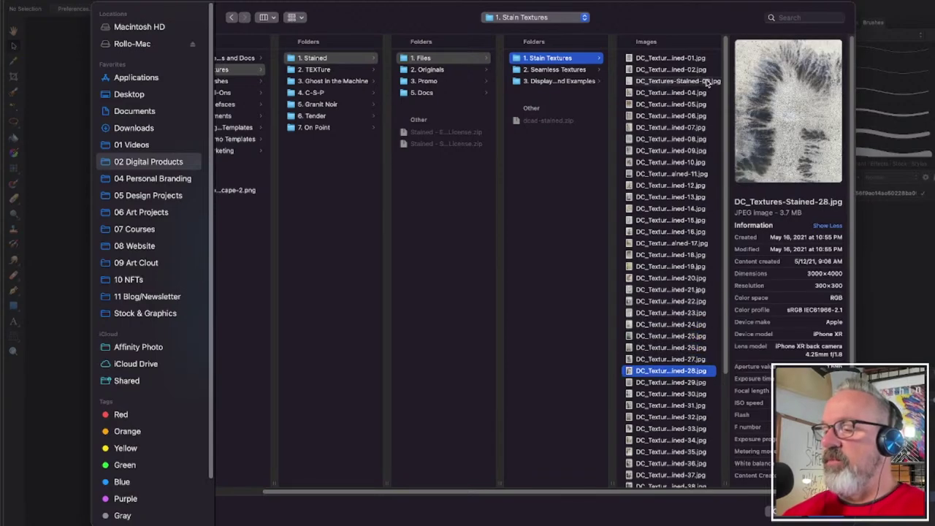
key(Down)
key(Down)
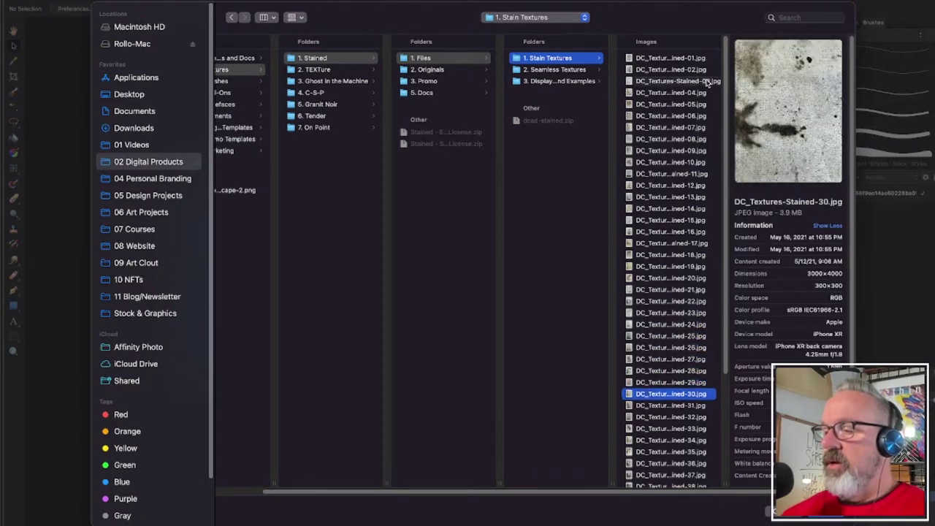
key(Down)
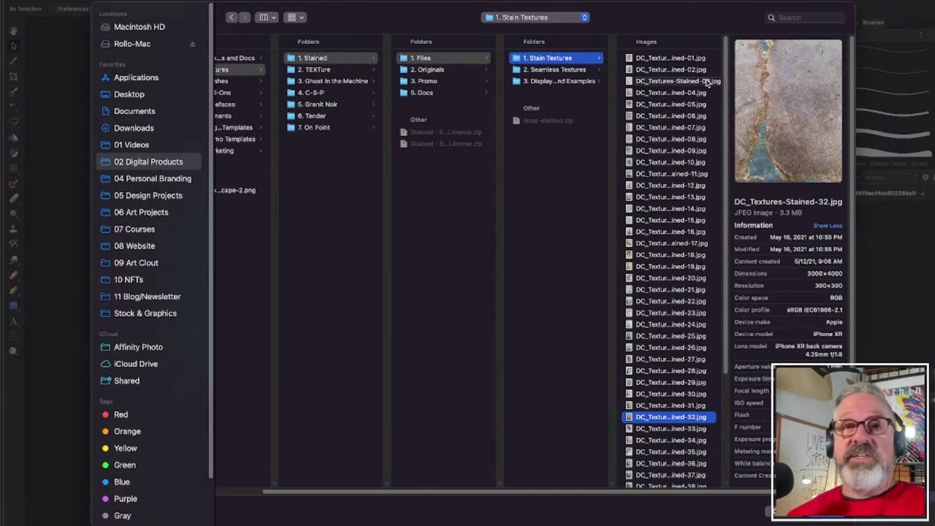
key(Down)
key(Down)
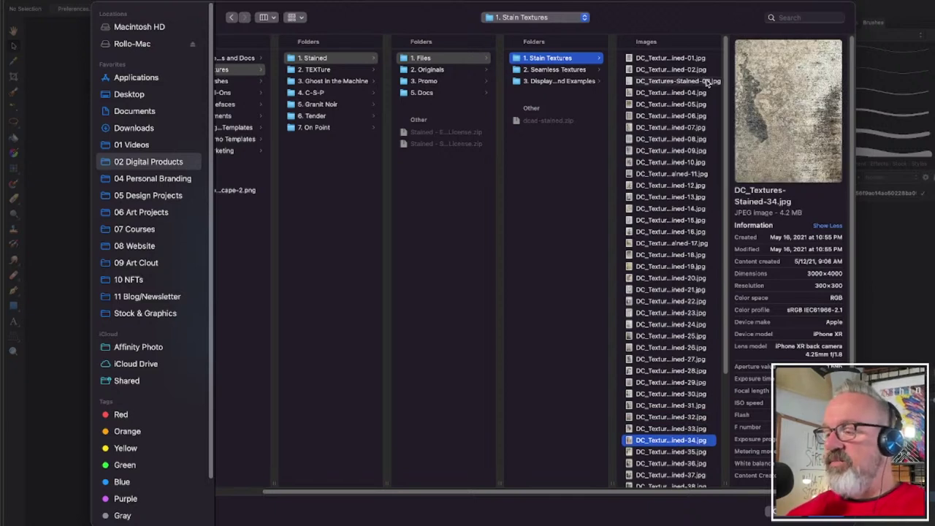
key(Down)
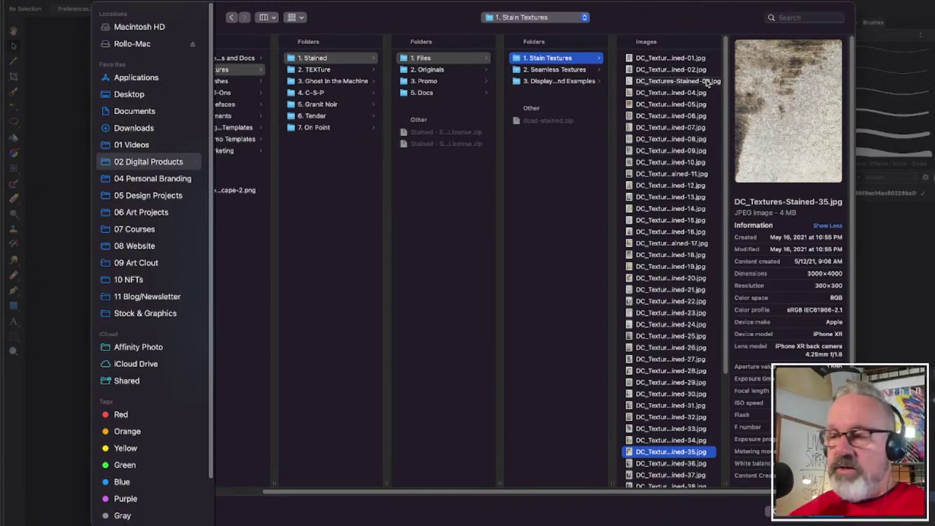
key(Down)
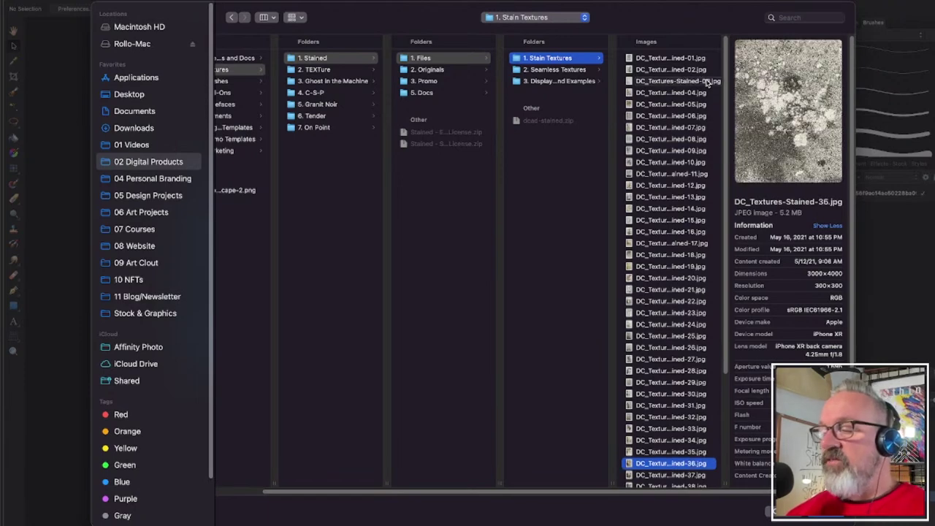
key(Down)
key(Down)
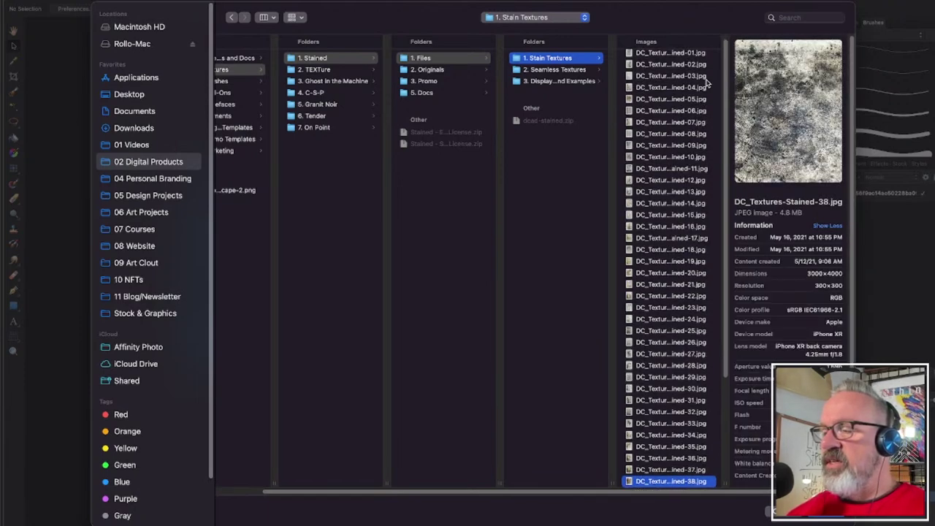
key(Down)
key(Down)
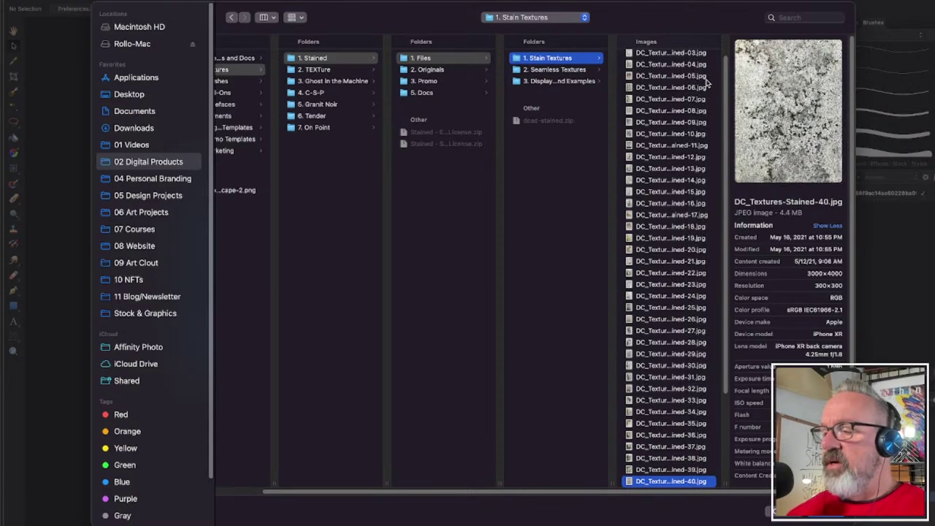
key(Down)
key(Down)
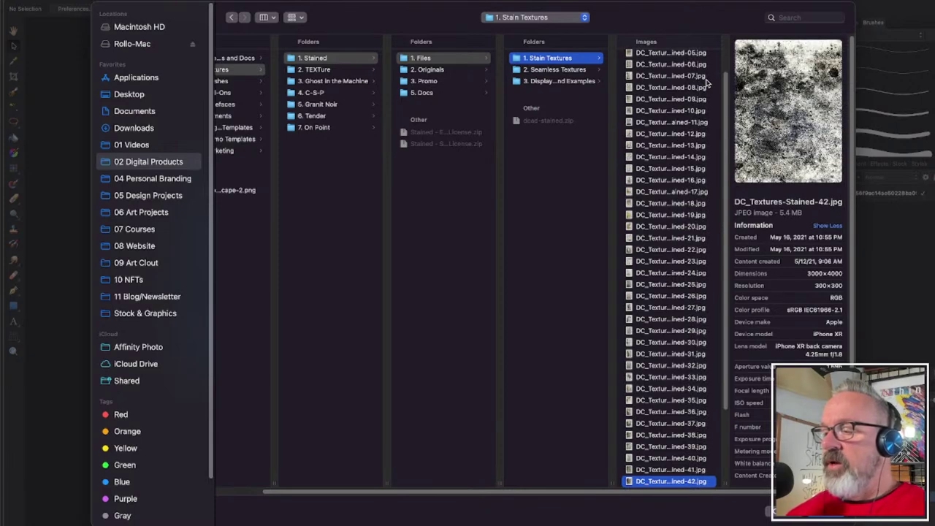
key(Down)
key(Down)
key(Down)
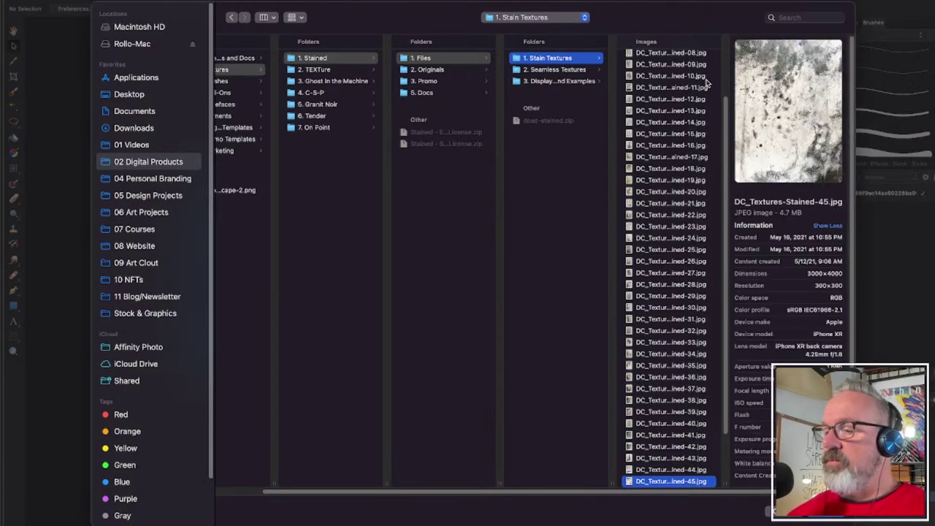
key(Up)
key(Down)
key(Down)
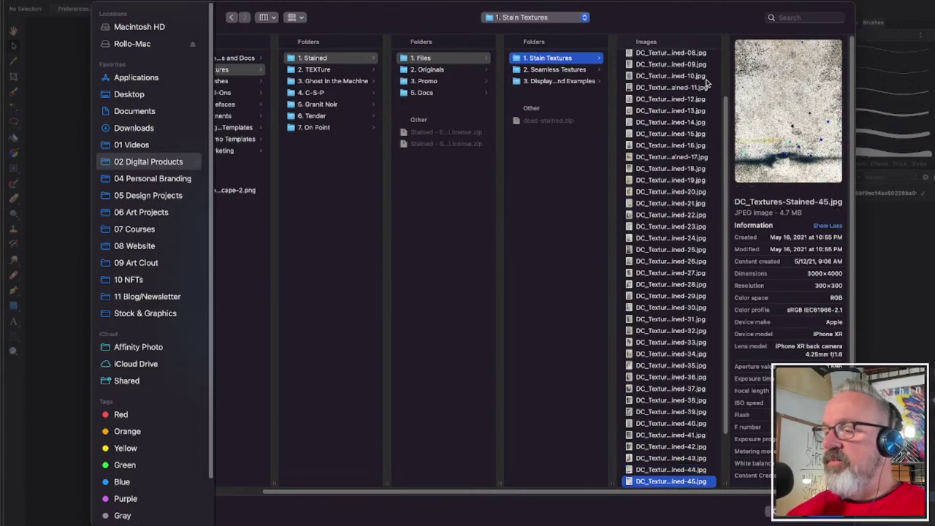
key(Up)
key(Up)
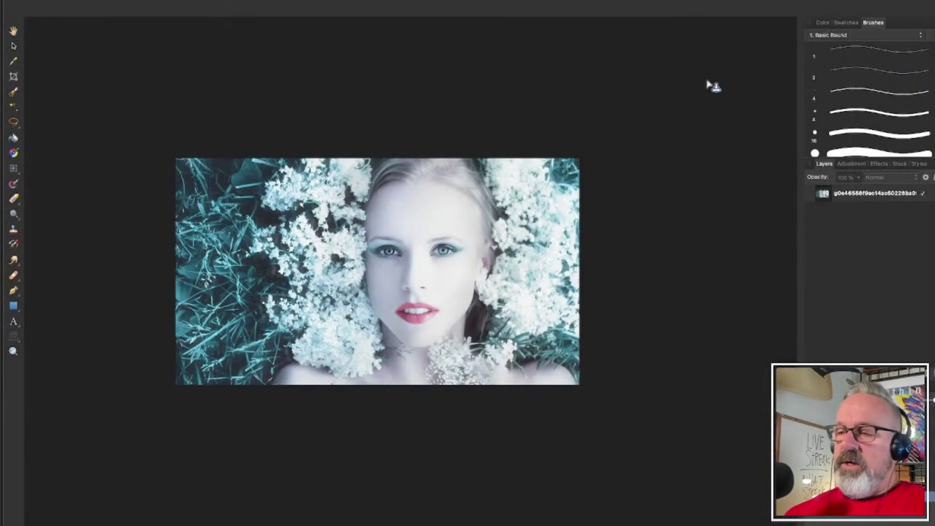
- Place the Stained-44 texture on the canvas, rotated 90° to landscape and scaled down
drag(713, 86, 336, 248)
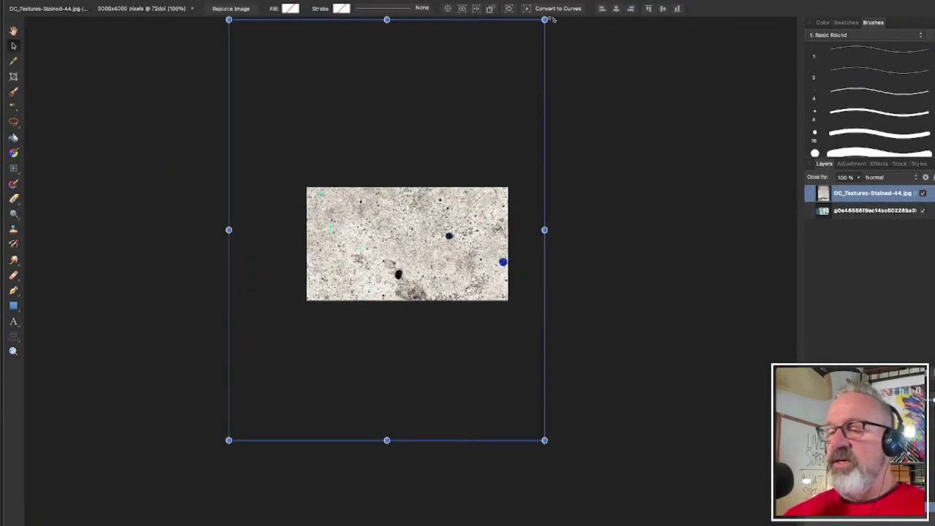
drag(553, 20, 519, 328)
drag(564, 348, 525, 318)
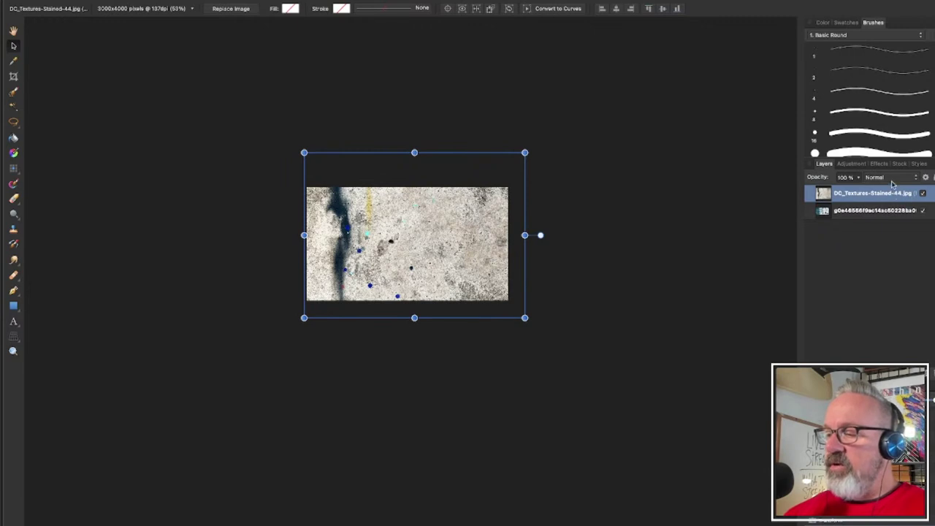
- Lower the texture layer's opacity to 68% and deselect it
click(860, 179)
drag(860, 187, 890, 201)
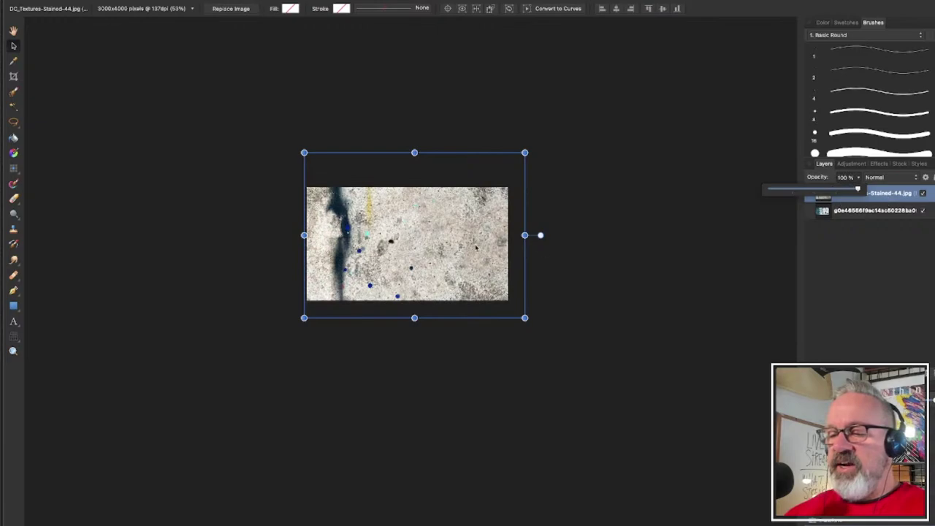
key(super+d)
scroll(441, 257, up, 5)
scroll(441, 257, up, 2)
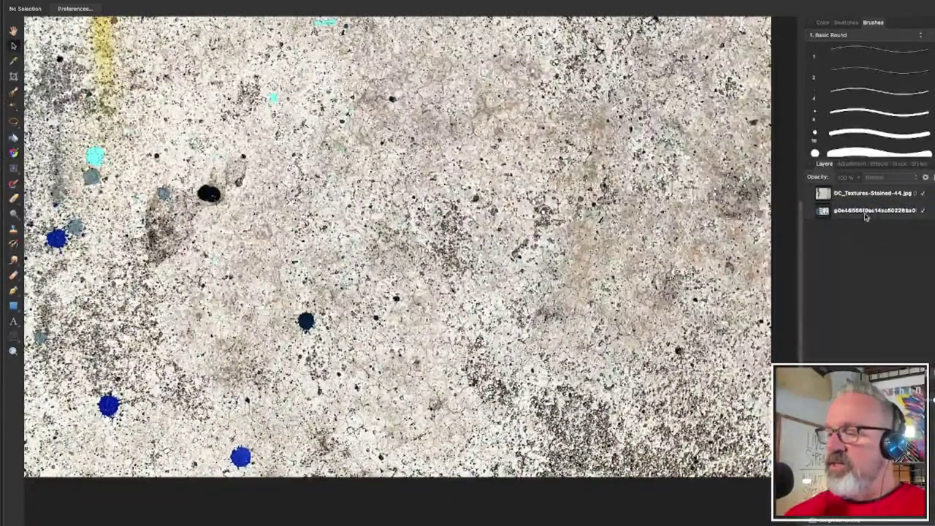
- Rasterise the texture layer
click(824, 199)
right_click(824, 199)
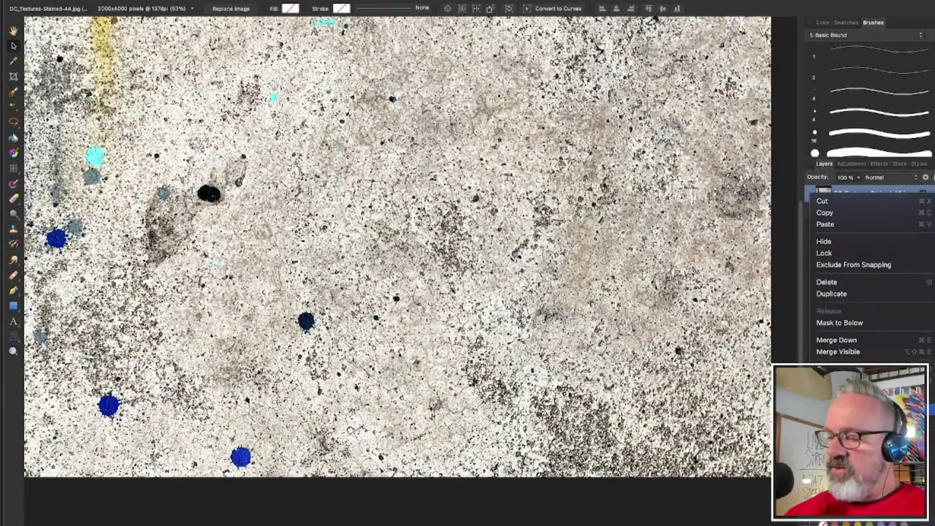
click(832, 194)
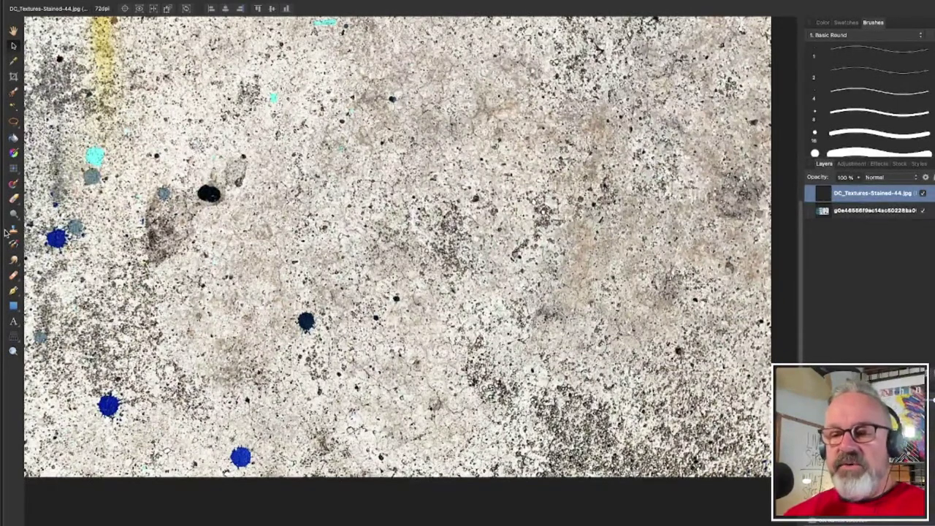
- Clone clean concrete over the blotchy dark patches, widening the brush to about 98 px
click(15, 274)
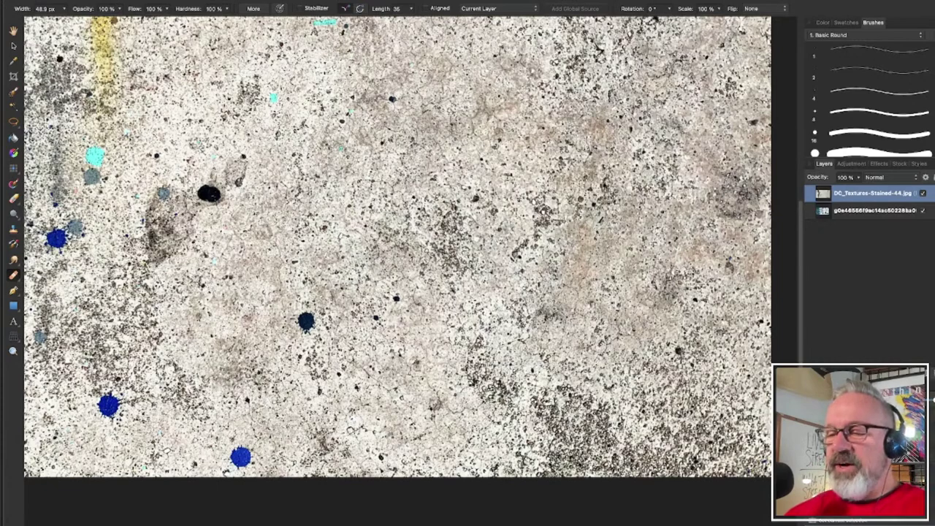
scroll(397, 248, up, 2)
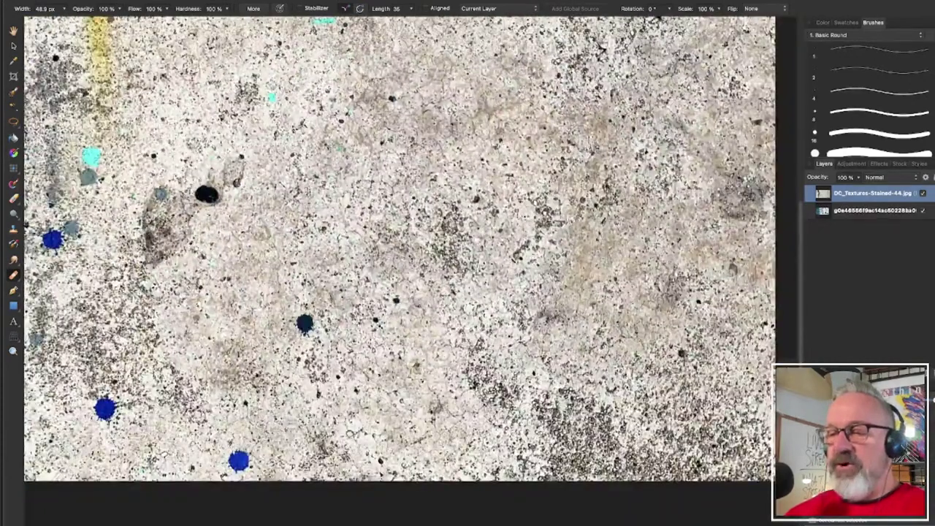
alt+click(384, 111)
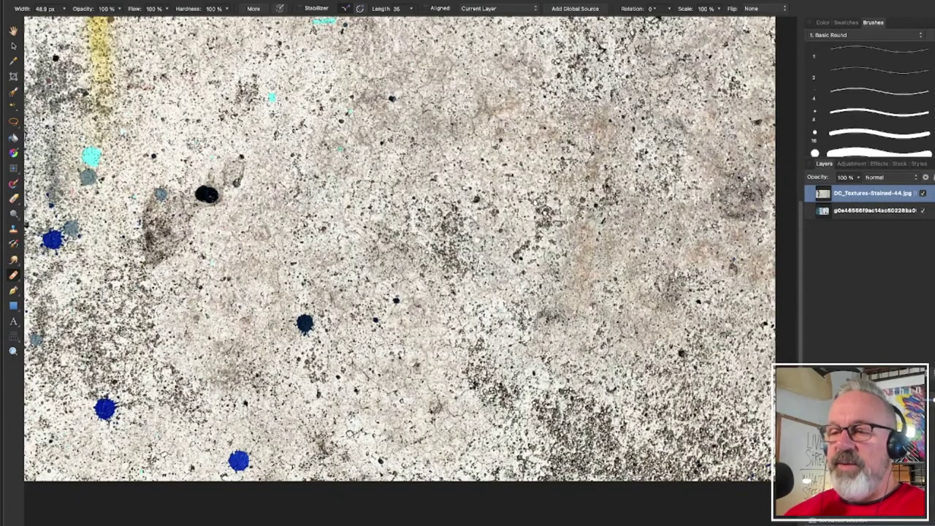
mouse_move(459, 221)
mouse_down()
mouse_move(458, 258)
mouse_move(473, 260)
mouse_move(424, 241)
mouse_move(409, 256)
mouse_move(482, 227)
mouse_move(468, 248)
mouse_move(456, 223)
mouse_move(490, 219)
mouse_move(479, 233)
mouse_move(477, 212)
mouse_up()
mouse_move(464, 263)
mouse_down()
mouse_move(487, 203)
mouse_move(457, 259)
mouse_up()
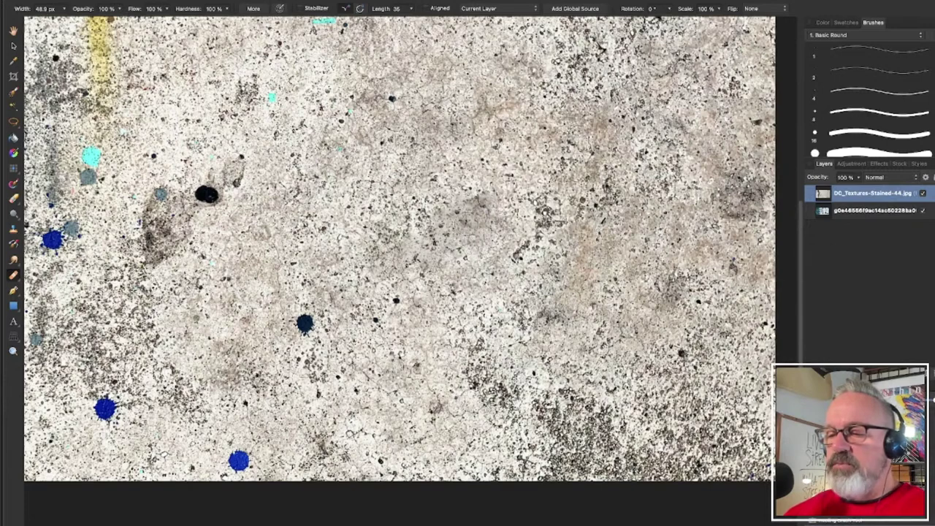
key(bracketright)
key(bracketright)
key(bracketright)
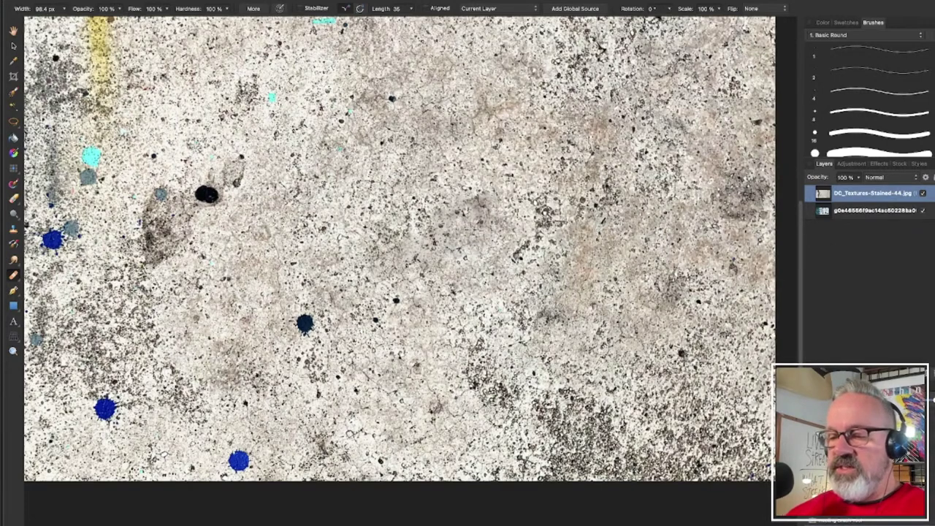
mouse_move(475, 219)
mouse_down()
mouse_move(490, 213)
mouse_move(427, 246)
mouse_move(395, 239)
mouse_move(398, 260)
mouse_move(431, 249)
mouse_move(449, 216)
mouse_move(484, 276)
mouse_move(468, 212)
mouse_move(398, 233)
mouse_move(409, 219)
mouse_move(504, 222)
mouse_up()
scroll(613, 307, down, 2)
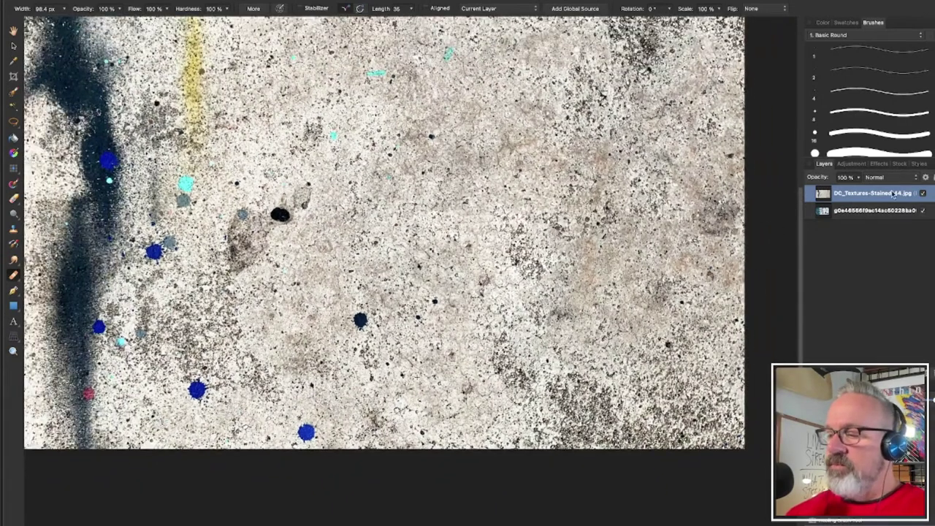
- Check the face at 41% opacity, then clone over the right-side stains and blue ink spot
mouse_move(859, 180)
mouse_down()
mouse_move(806, 197)
mouse_move(857, 190)
mouse_up()
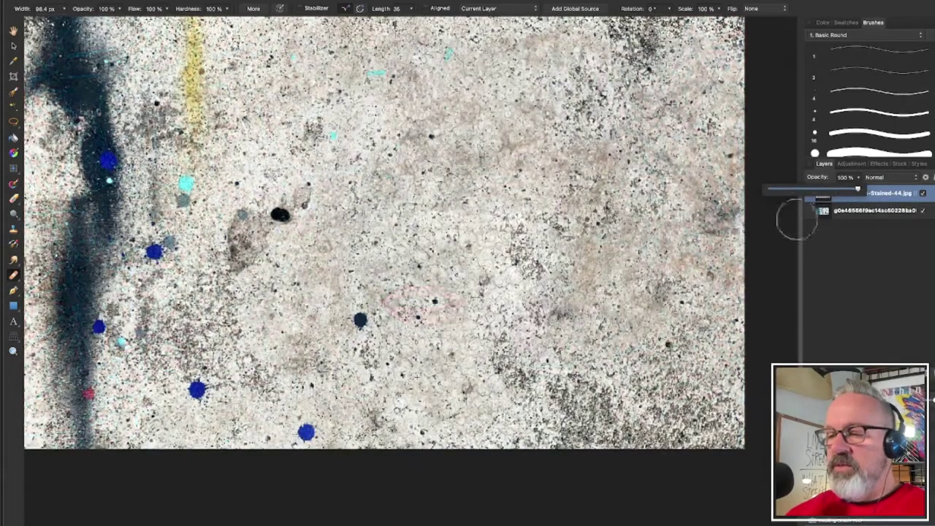
key(super+plus)
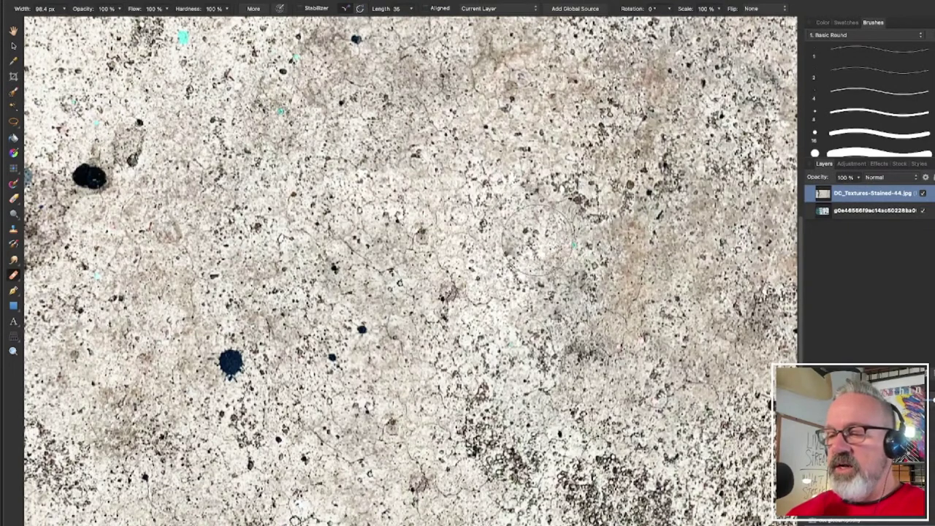
mouse_move(587, 228)
mouse_down()
mouse_move(629, 194)
mouse_move(741, 283)
mouse_move(718, 364)
mouse_move(467, 410)
mouse_up()
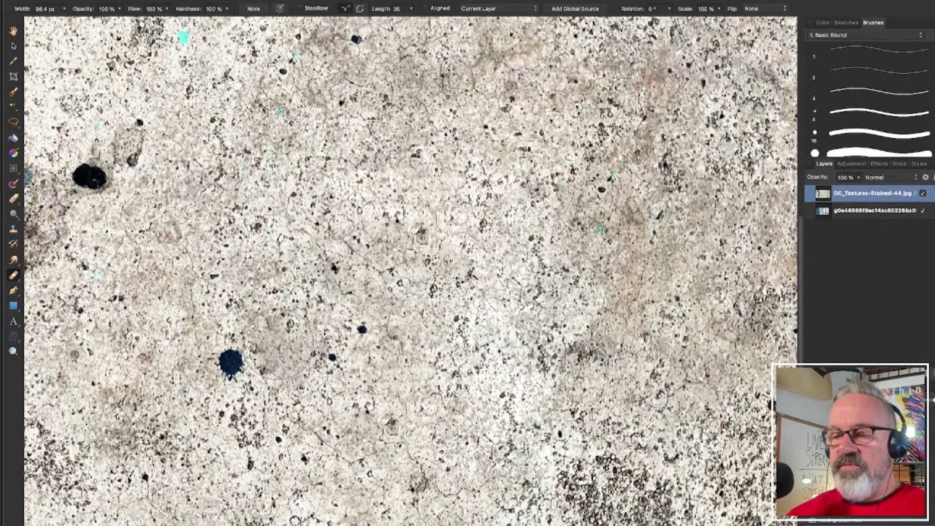
click(231, 361)
scroll(379, 332, down, 5)
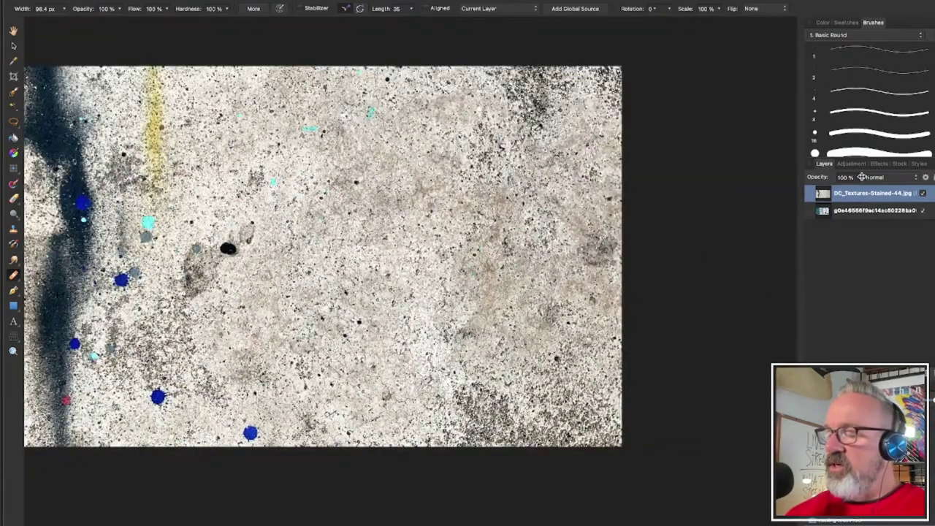
- Lower the texture layer's opacity to 47% to preview the portrait
drag(859, 177, 811, 210)
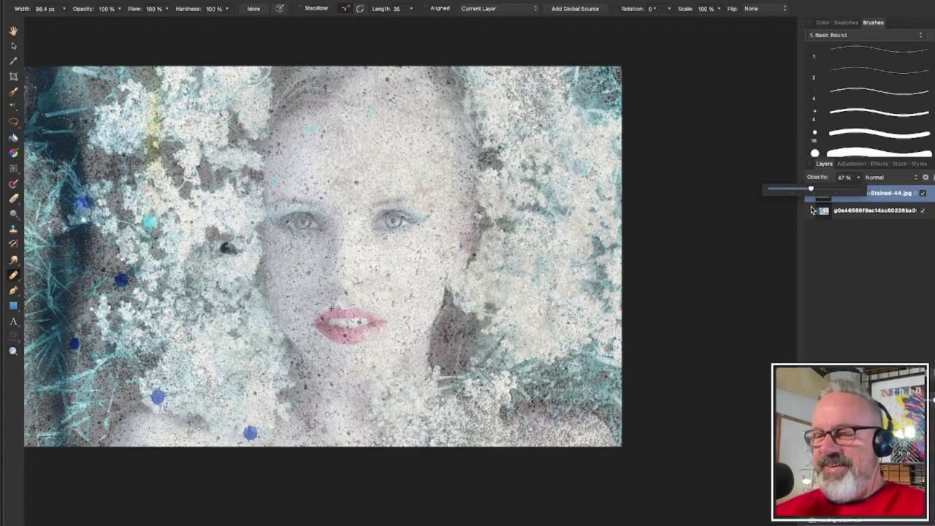
click(835, 244)
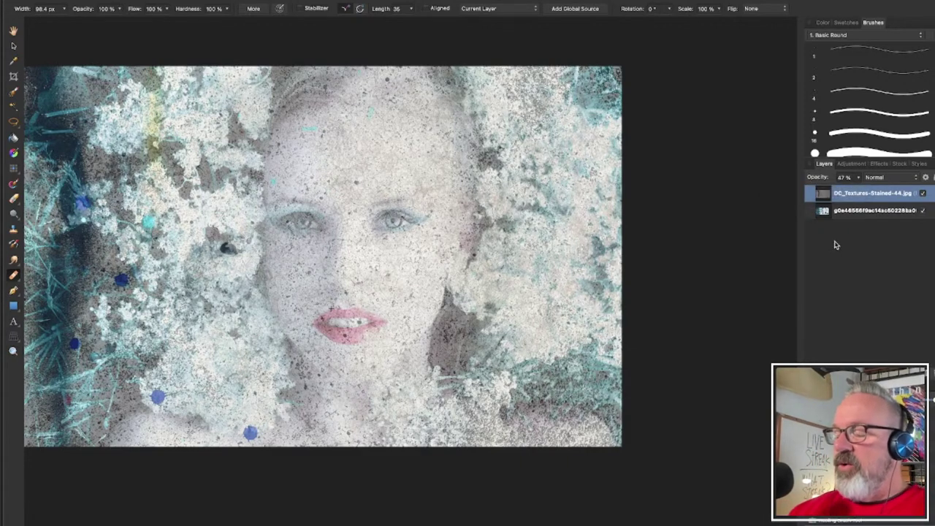
click(835, 244)
- Restore the texture to 100% opacity and add a Black & White adjustment
click(854, 193)
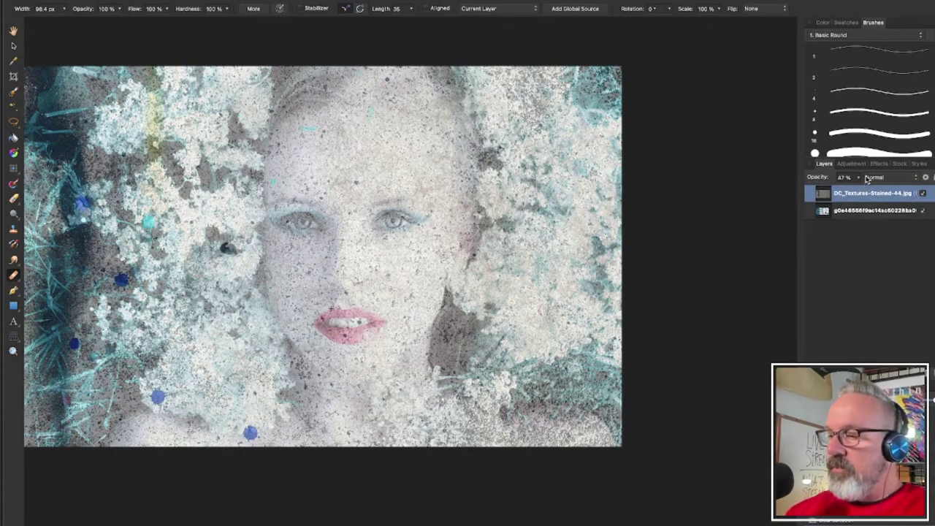
click(859, 178)
drag(858, 192, 909, 191)
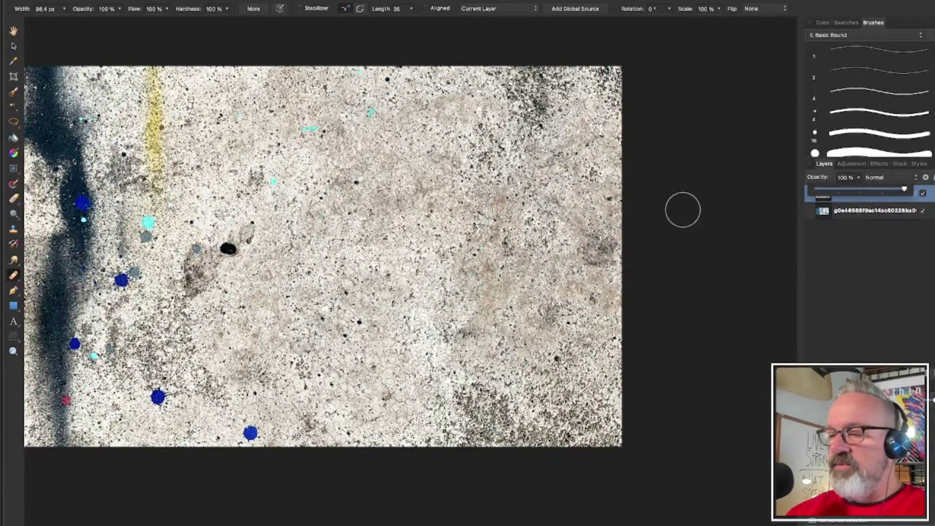
click(852, 258)
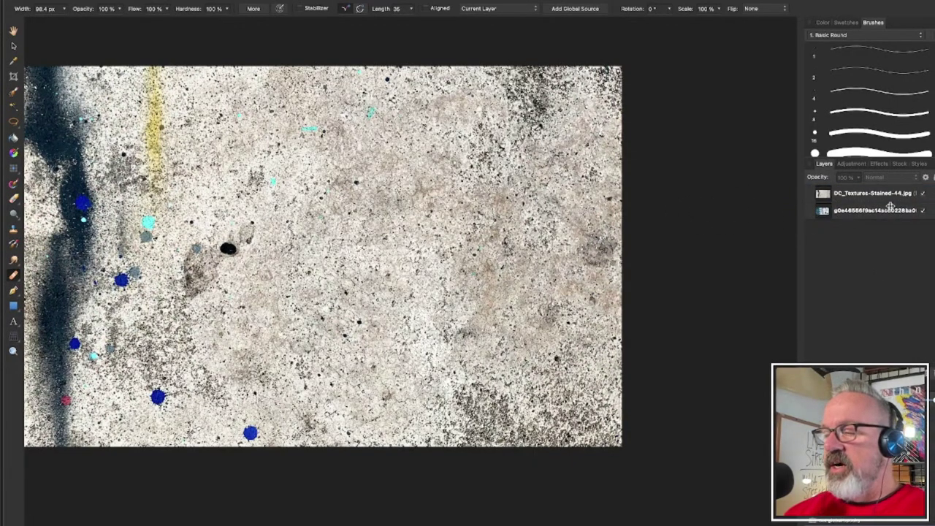
click(857, 194)
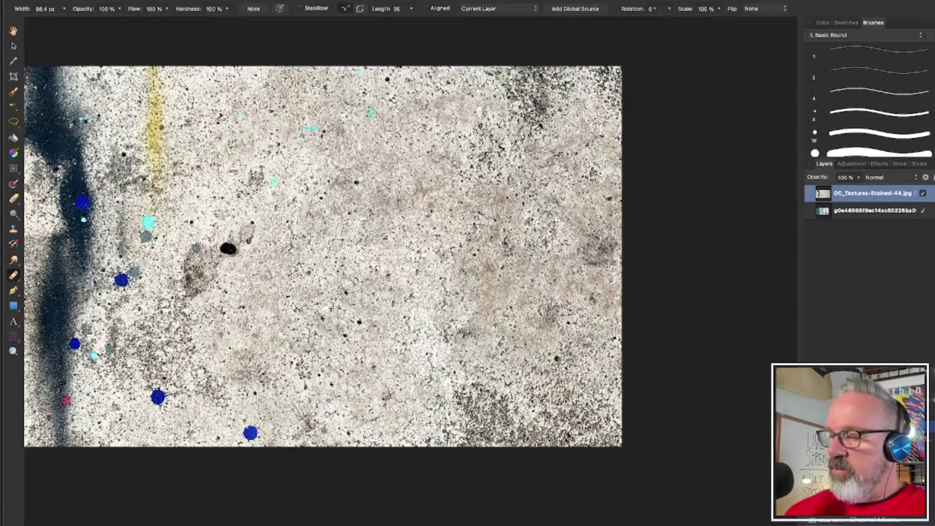
click(789, 510)
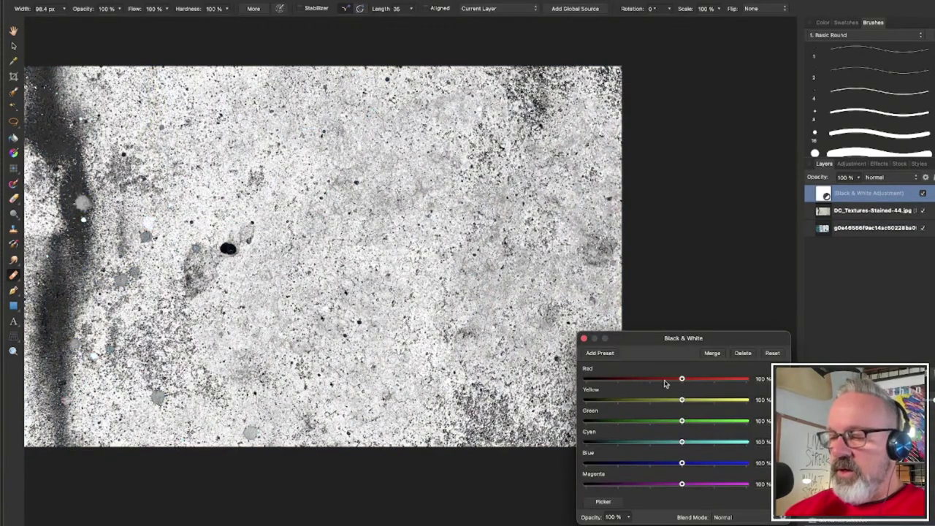
- Set the Black & White mix to Red 135% and Green 53%, then merge it
mouse_move(680, 379)
mouse_down()
mouse_move(662, 382)
mouse_move(701, 382)
mouse_move(670, 388)
mouse_move(695, 394)
mouse_move(678, 397)
mouse_up()
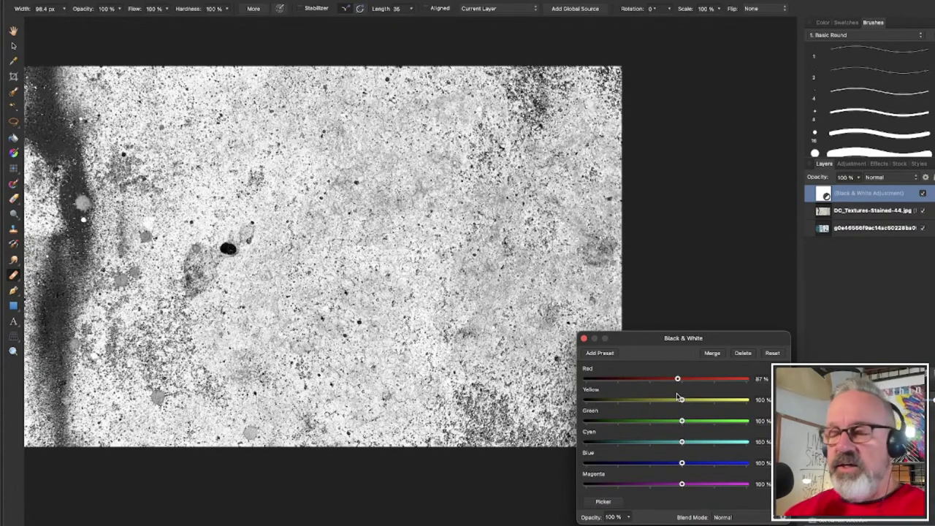
drag(678, 397, 689, 382)
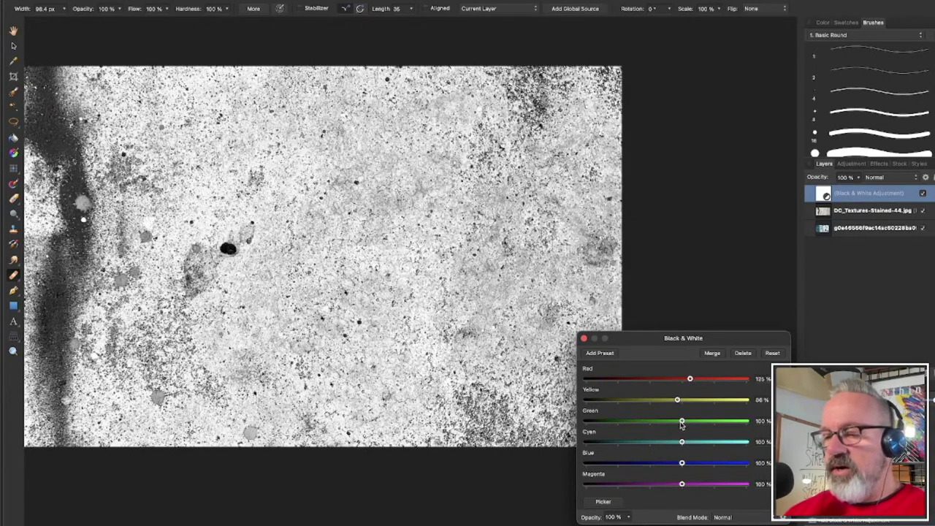
drag(681, 423, 679, 494)
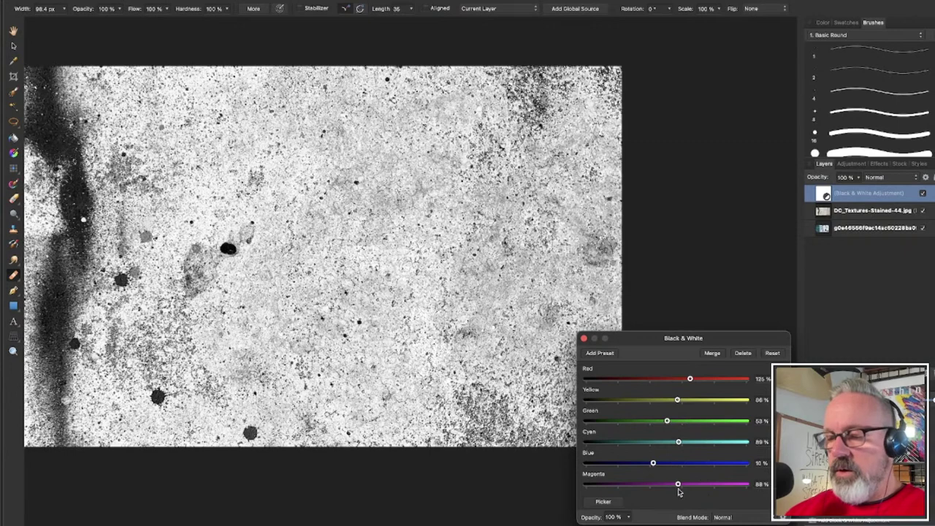
click(712, 354)
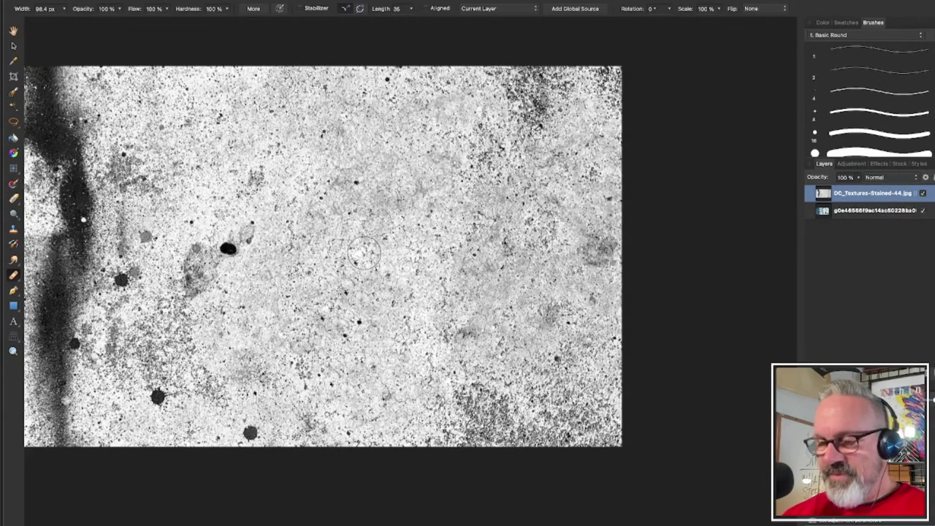
- Nudge the greyscale texture layer to the right with the Move Tool
key(v)
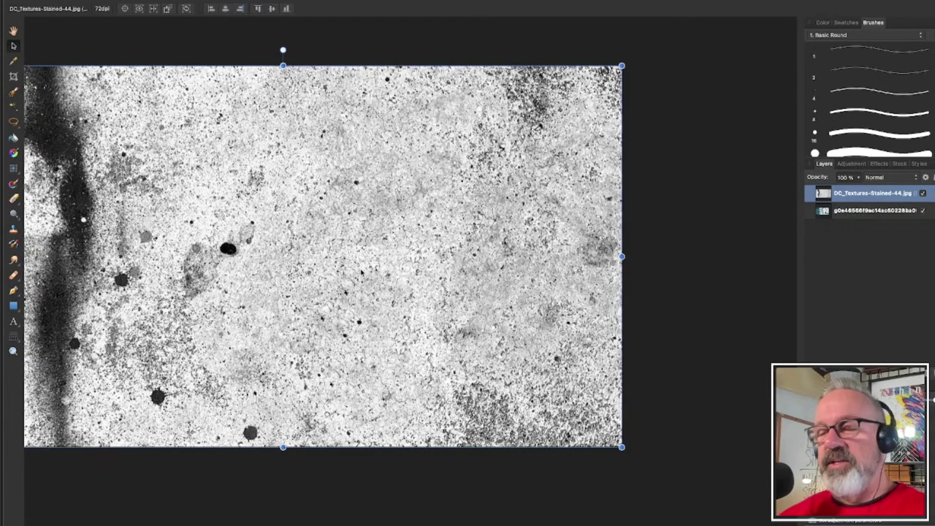
drag(378, 278, 430, 277)
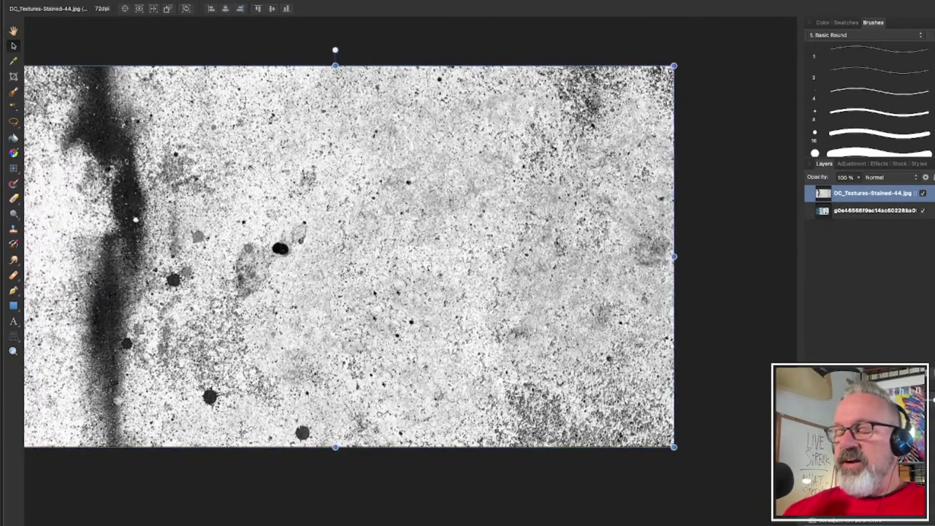
scroll(374, 292, left, 10)
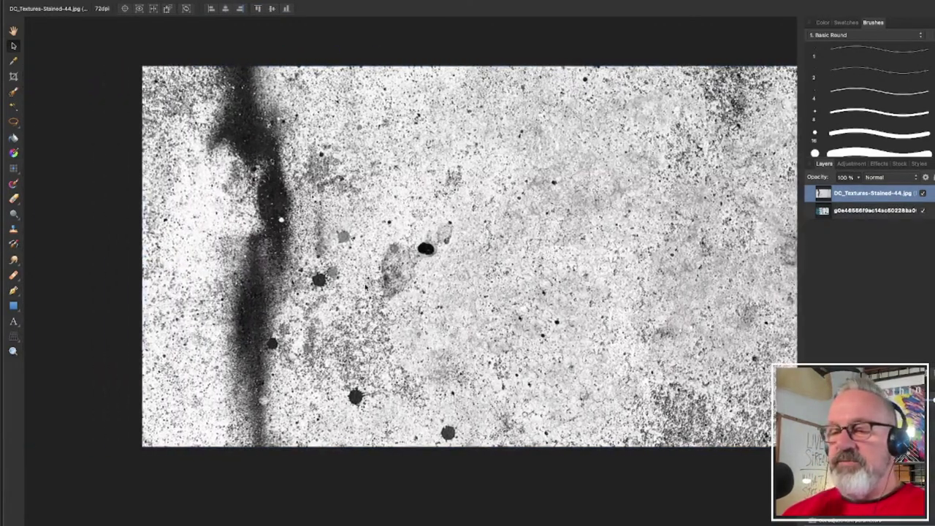
scroll(367, 287, right, 2)
scroll(367, 287, right, 3)
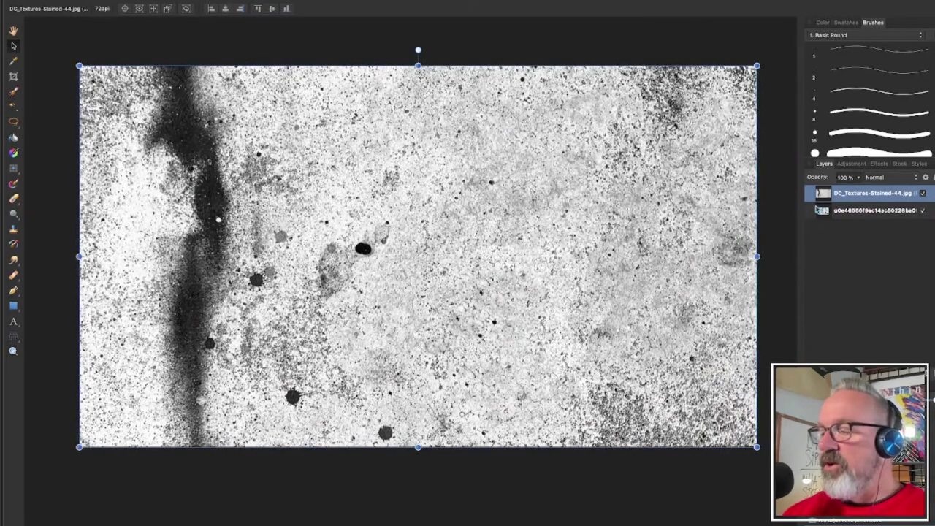
- Set the texture layer's blend mode to Darker Color
click(876, 178)
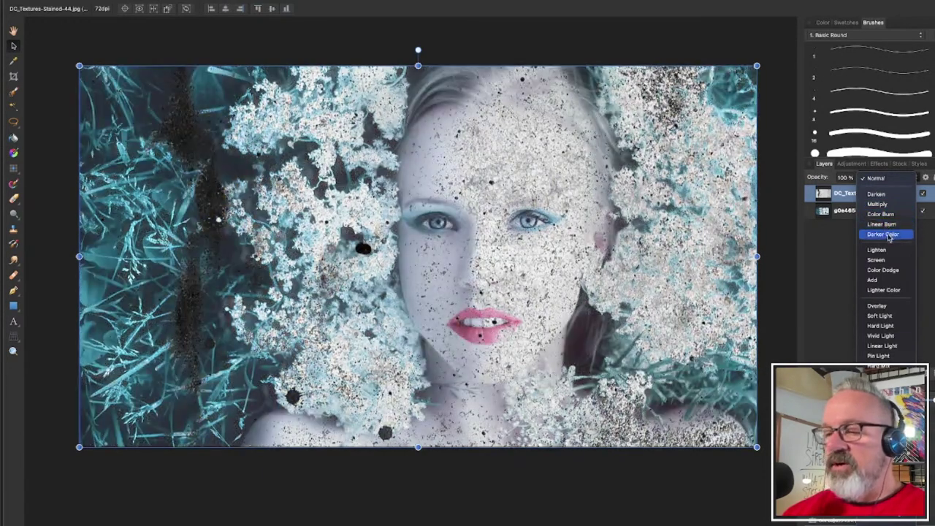
click(890, 234)
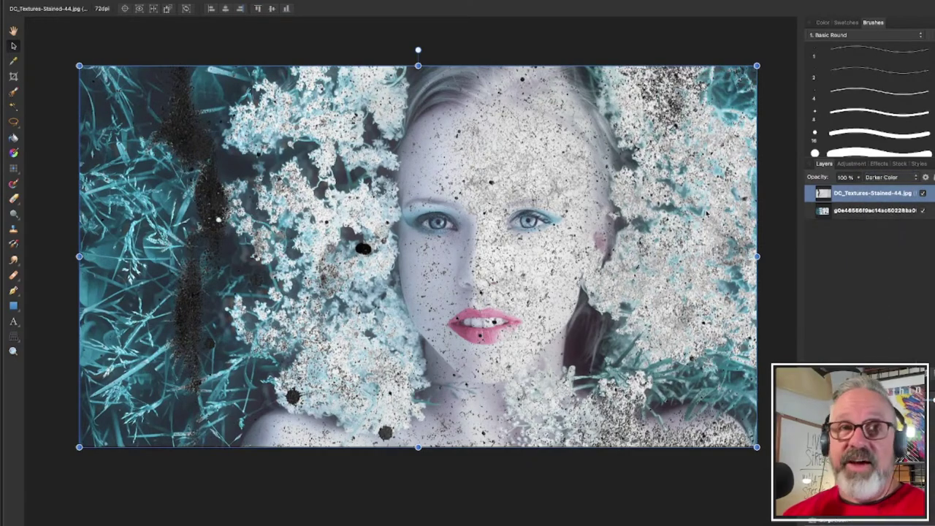
scroll(416, 255, up, 5)
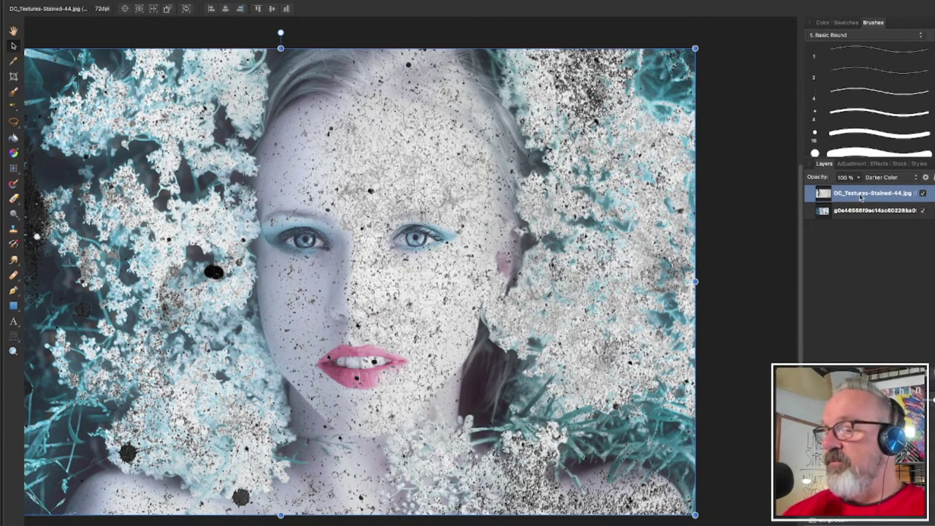
click(883, 178)
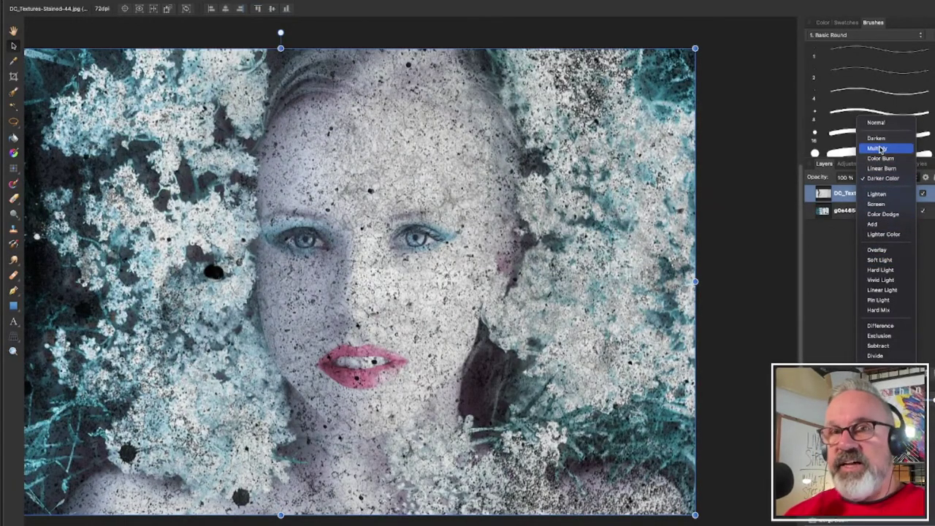
- Change the texture layer's blend mode to Multiply
click(879, 150)
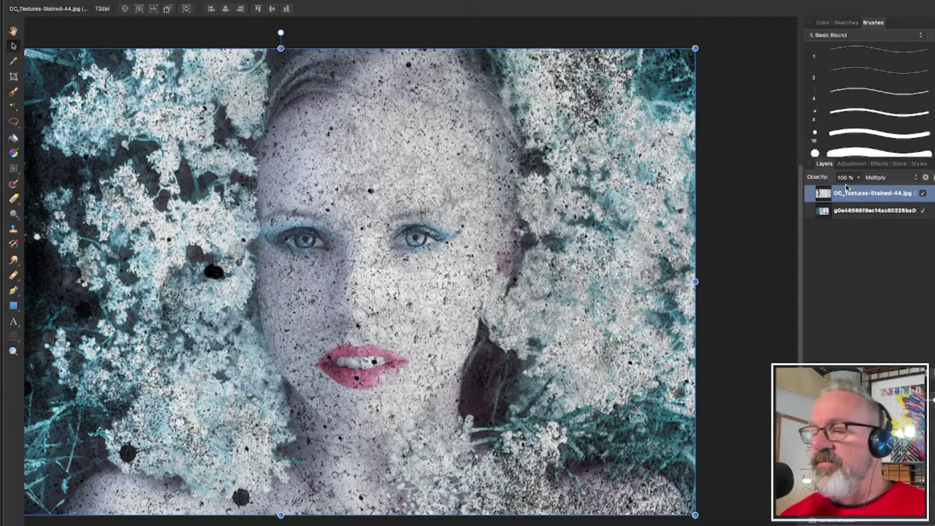
- Duplicate the texture layer, try Color Dodge on the copy, then revert it to Normal
key(super+j)
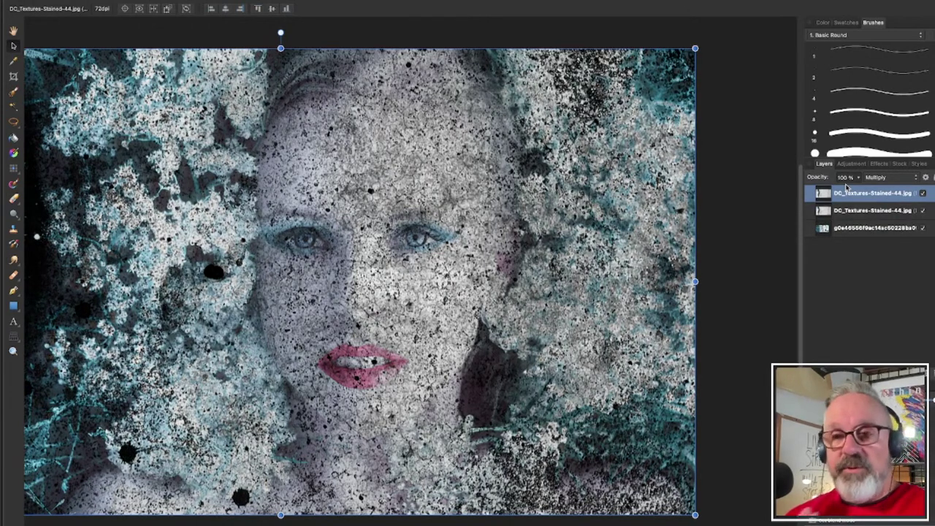
click(886, 177)
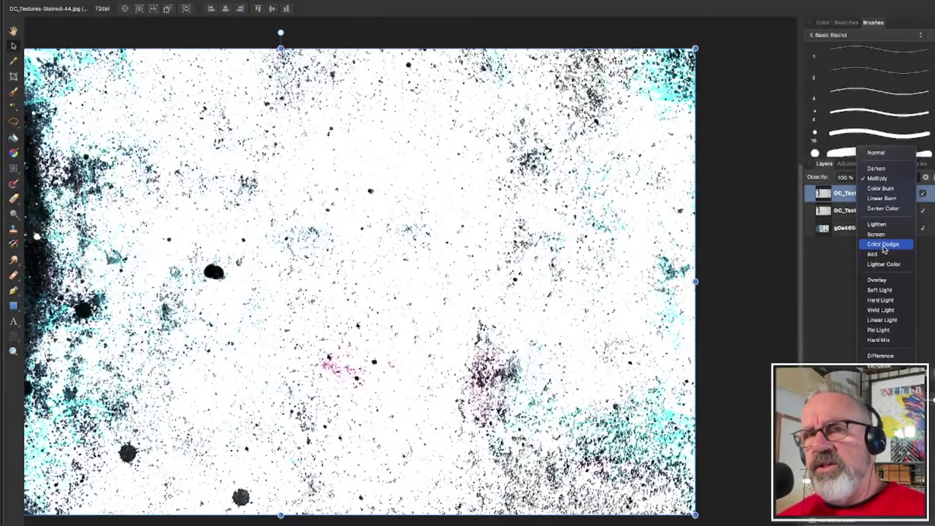
click(884, 248)
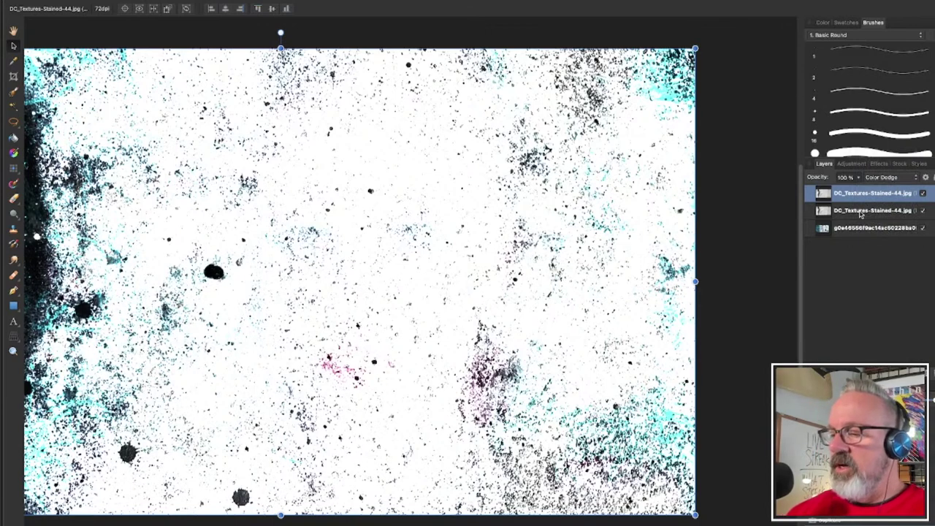
click(882, 177)
click(875, 88)
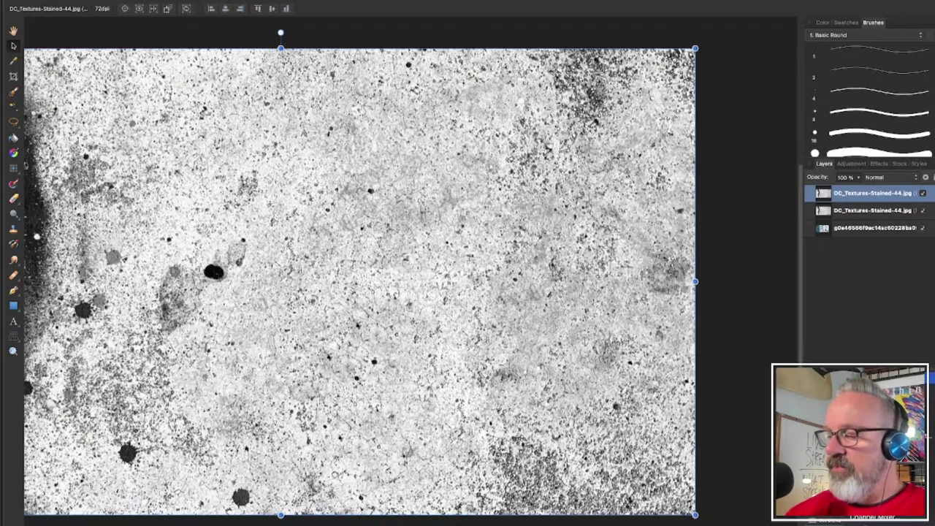
- Add a Levels adjustment and merge it into the top texture layer
click(848, 438)
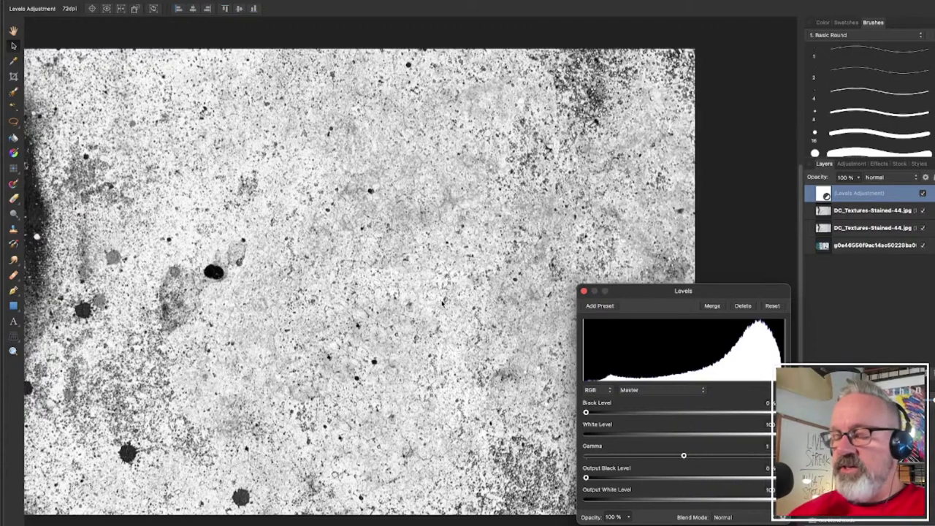
scroll(380, 234, up, 5)
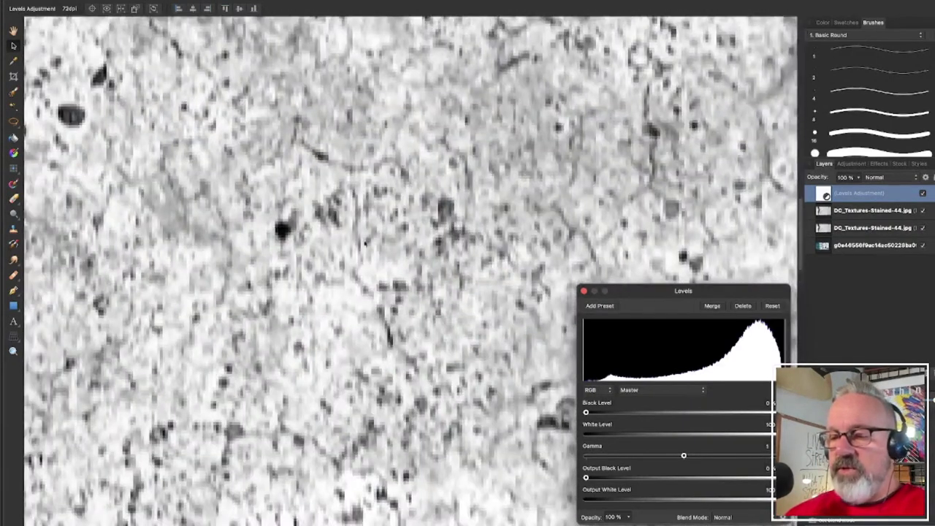
scroll(338, 254, up, 3)
scroll(338, 253, down, 3)
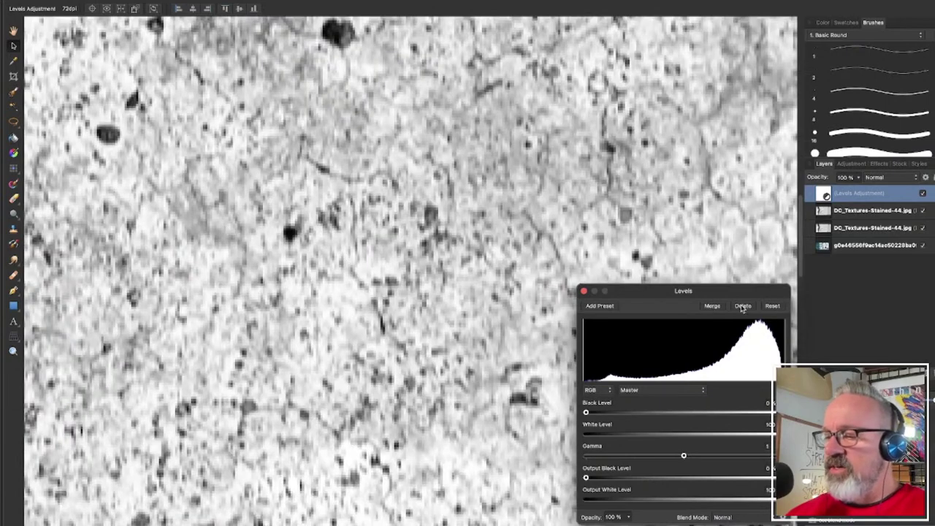
click(712, 306)
scroll(565, 196, down, 3)
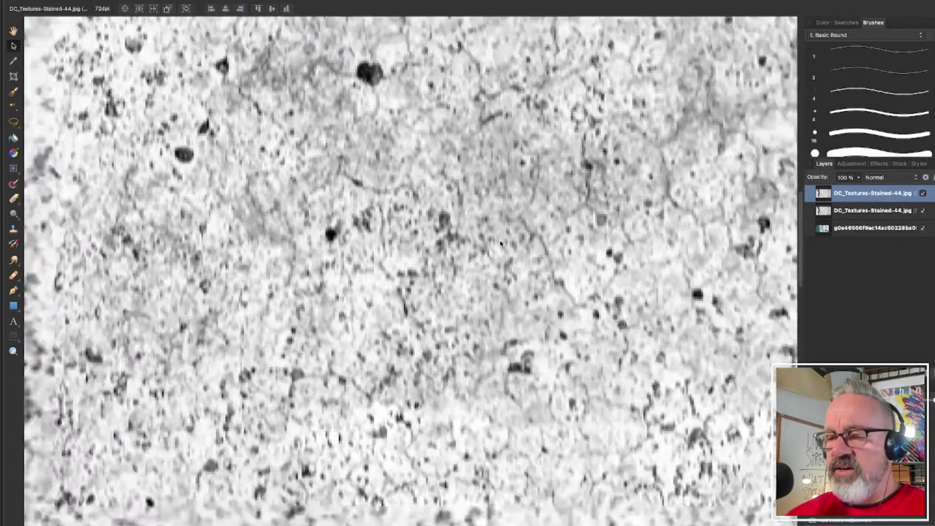
scroll(440, 283, up, 5)
scroll(441, 284, down, 5)
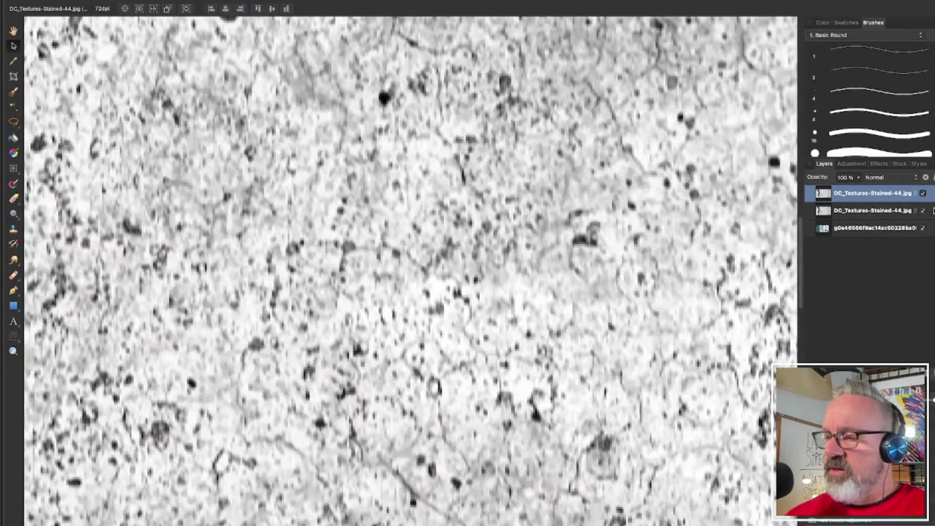
click(924, 193)
click(924, 193)
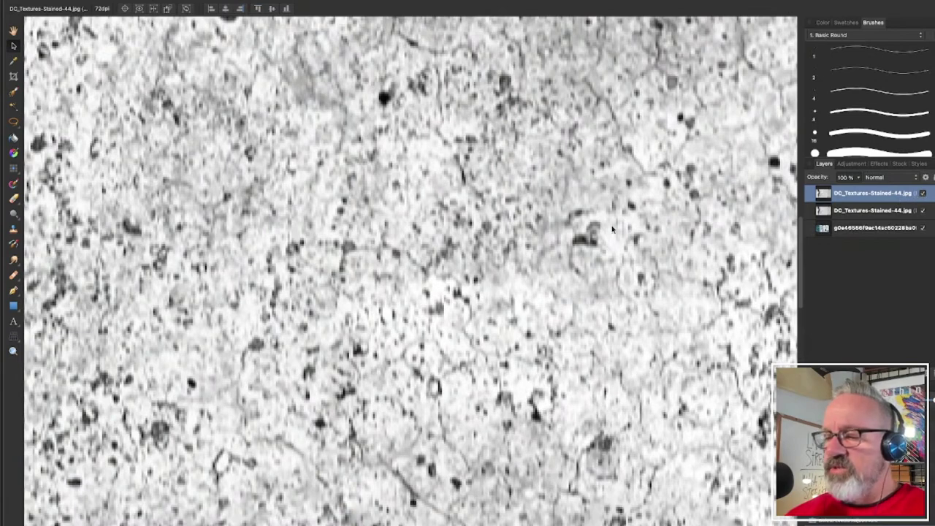
scroll(442, 316, up, 5)
scroll(442, 315, down, 5)
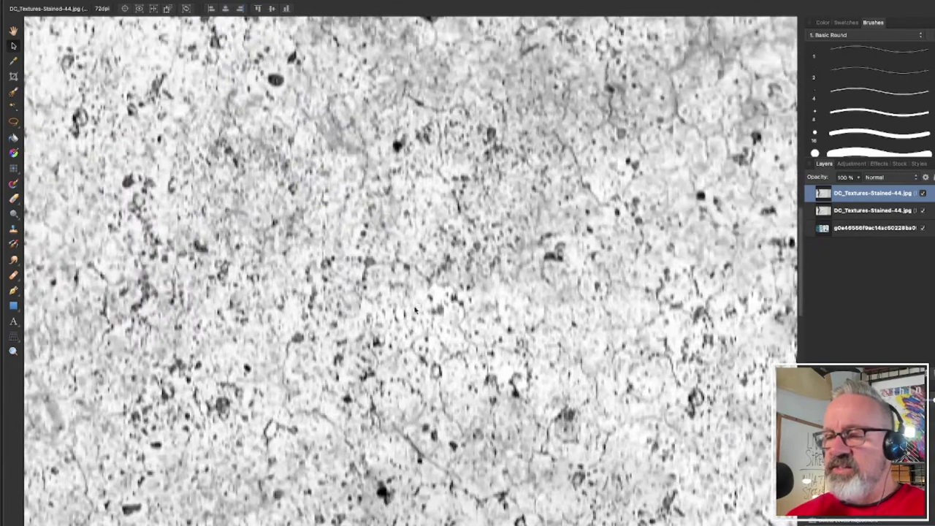
scroll(406, 261, up, 5)
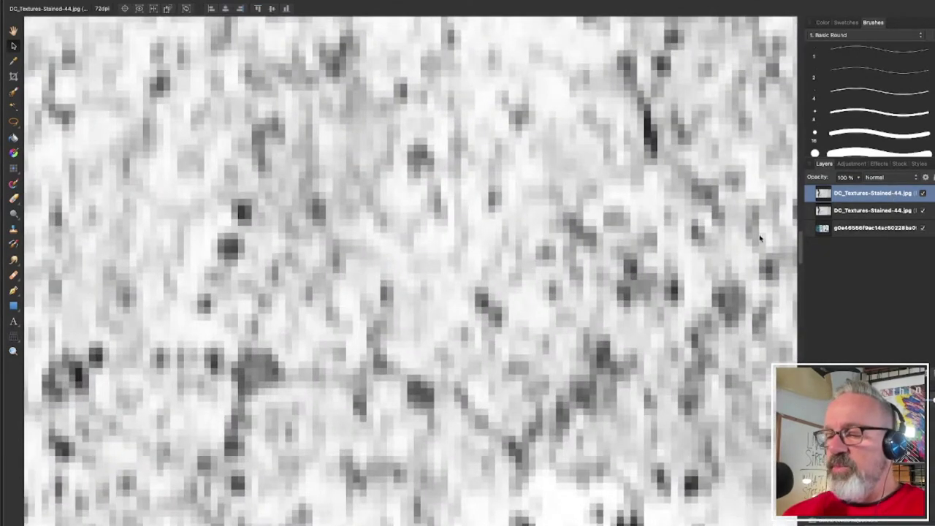
scroll(181, 291, up, 2)
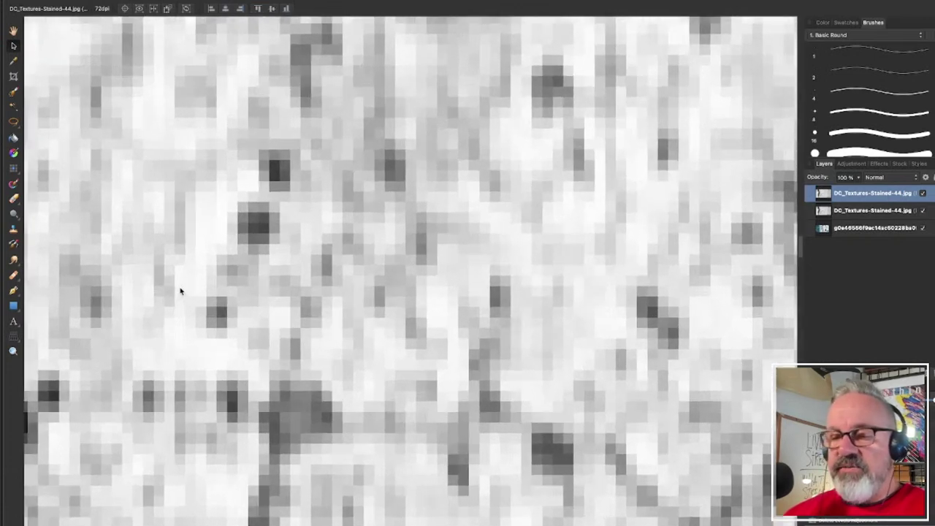
scroll(181, 291, up, 4)
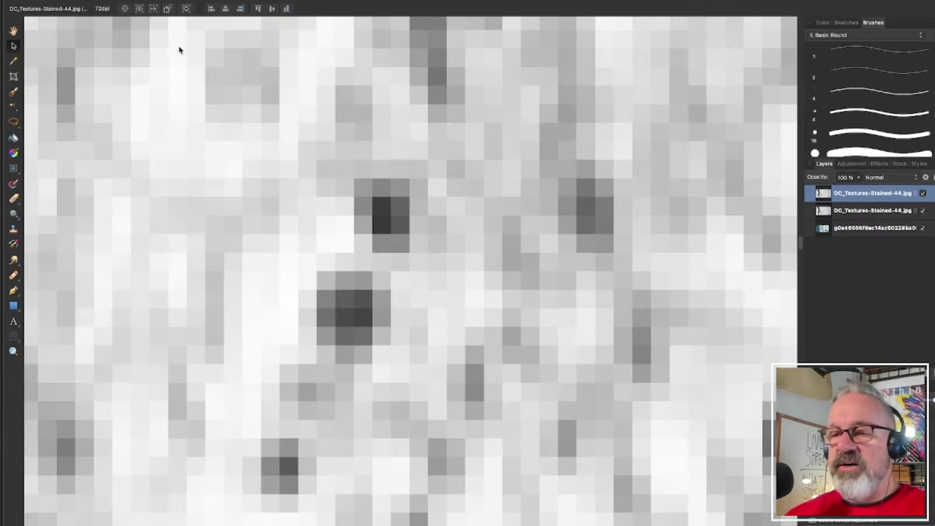
scroll(217, 96, down, 3)
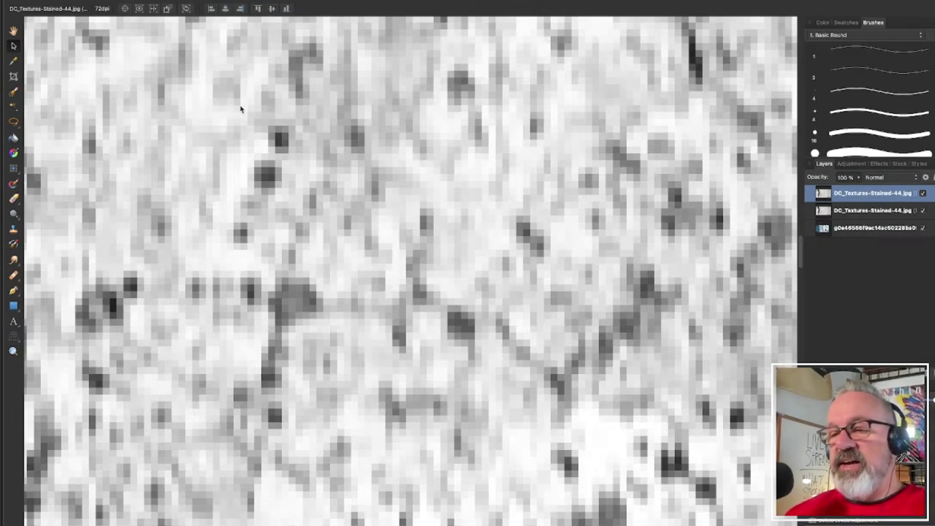
scroll(241, 106, down, 10)
scroll(316, 166, down, 2)
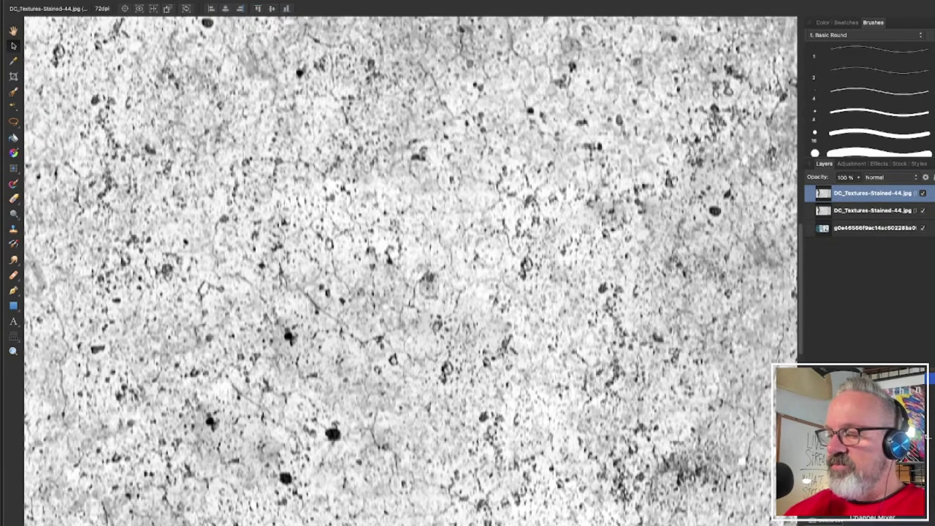
- Add a Levels adjustment over the texture and try different gamma, black and white levels
key(super+l)
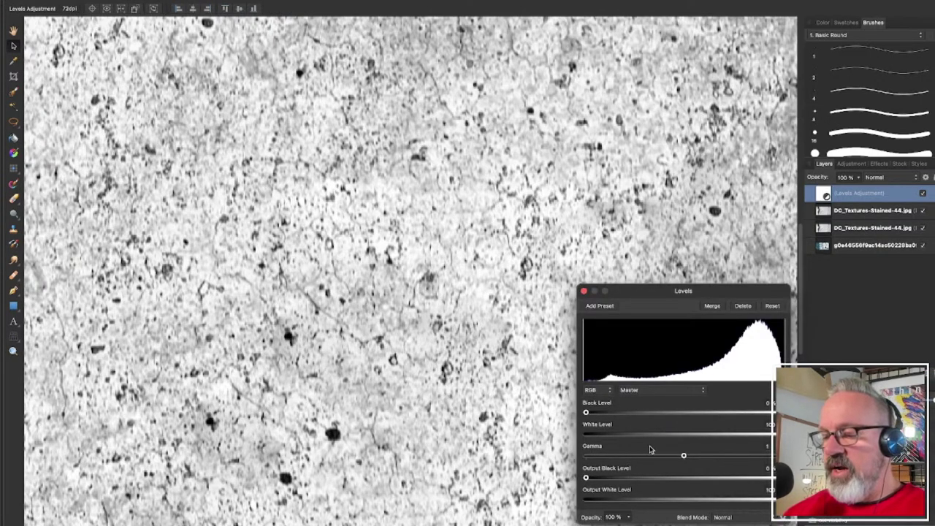
drag(684, 457, 720, 455)
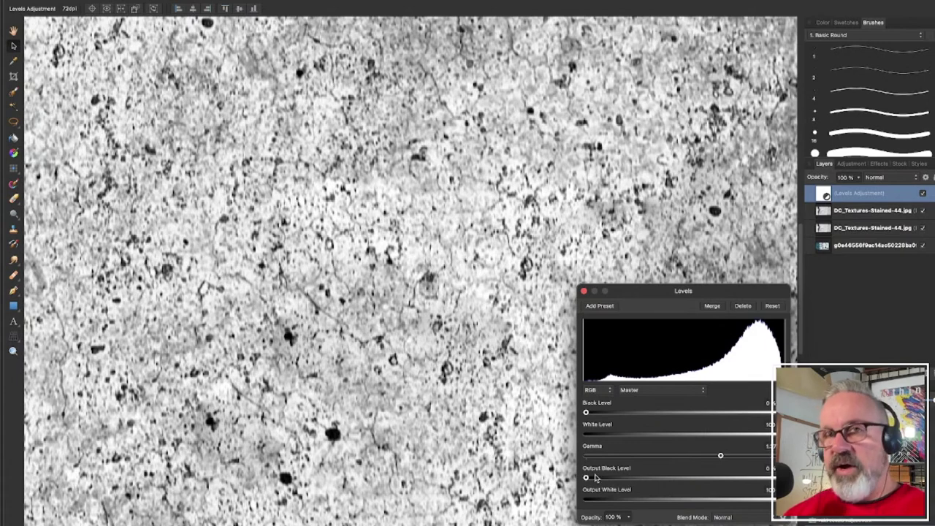
drag(642, 294, 493, 113)
drag(568, 280, 535, 280)
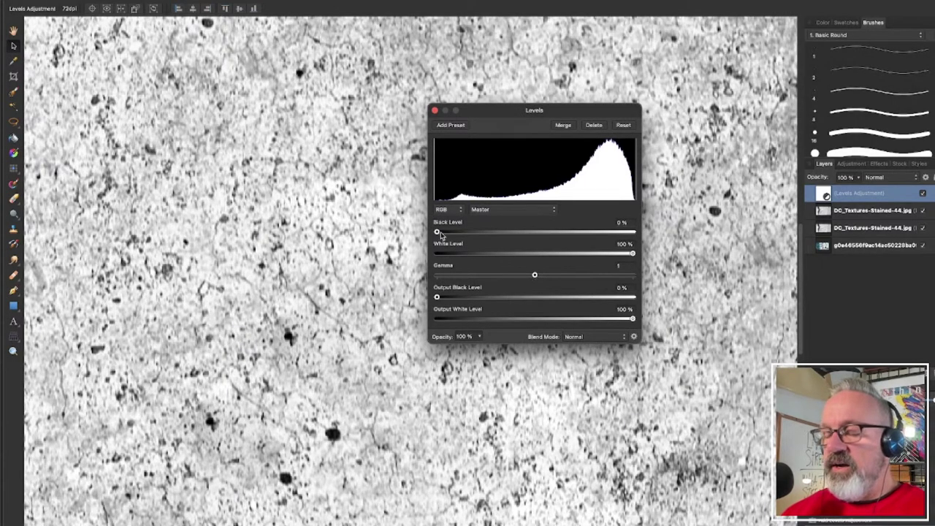
mouse_move(438, 232)
mouse_down()
mouse_move(554, 233)
mouse_move(387, 245)
mouse_up()
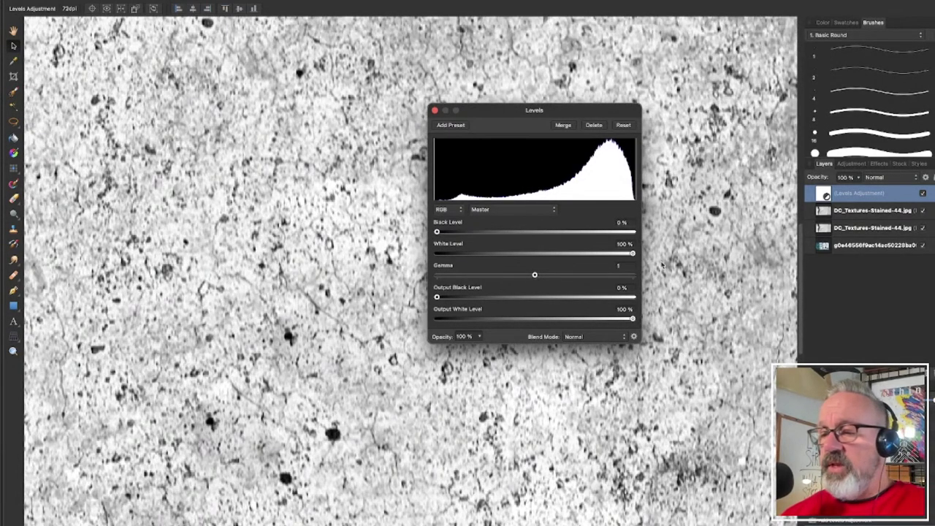
mouse_move(631, 255)
mouse_down()
mouse_move(551, 253)
mouse_move(643, 252)
mouse_up()
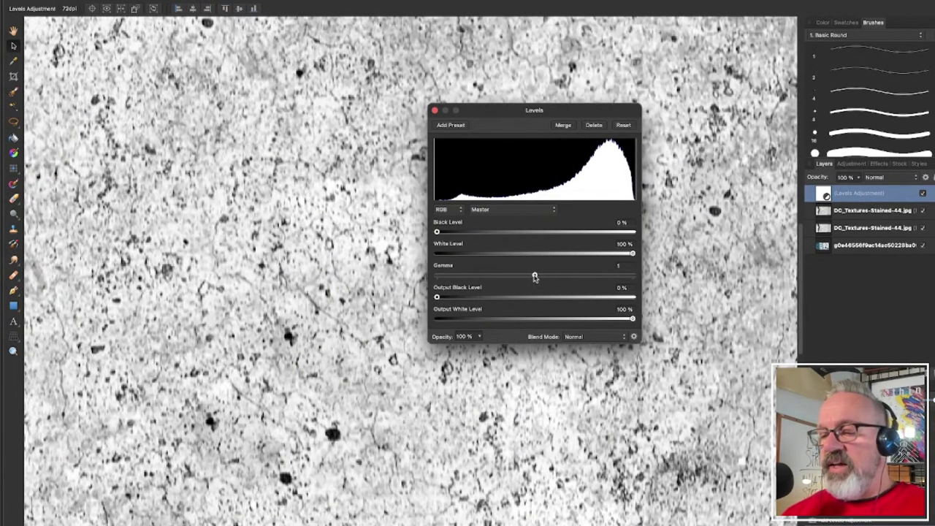
mouse_move(535, 276)
mouse_down()
mouse_move(478, 278)
mouse_move(586, 275)
mouse_move(531, 283)
mouse_move(503, 282)
mouse_move(543, 273)
mouse_move(494, 278)
mouse_move(585, 273)
mouse_move(531, 282)
mouse_move(564, 282)
mouse_move(451, 275)
mouse_move(477, 282)
mouse_move(598, 272)
mouse_move(534, 275)
mouse_up()
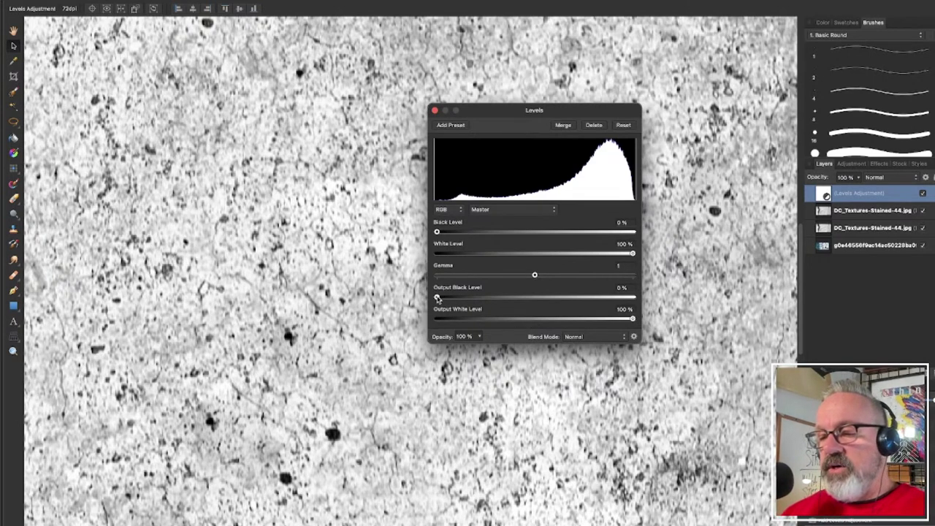
- Nudge the Levels output black up and set output white level to 98%
mouse_move(438, 297)
mouse_down()
mouse_move(637, 299)
mouse_move(437, 299)
mouse_up()
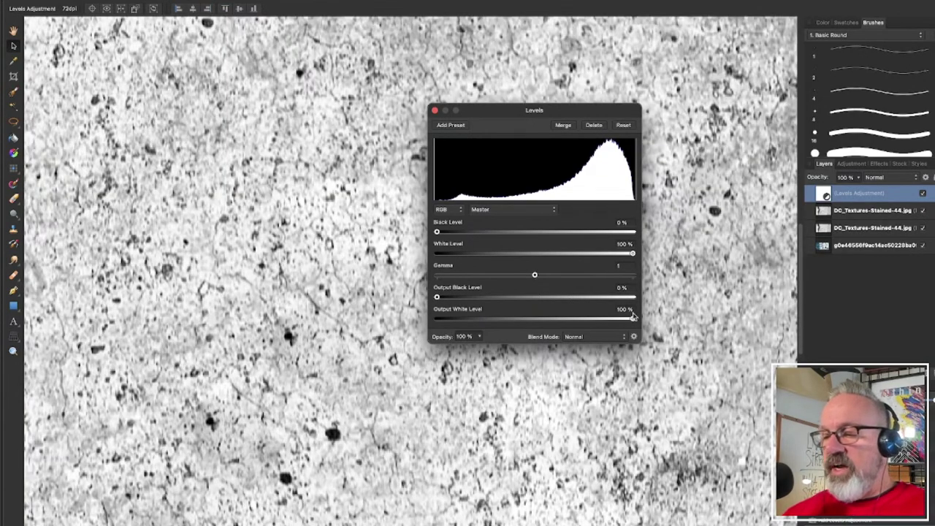
mouse_move(634, 319)
mouse_down()
mouse_move(447, 319)
mouse_move(568, 334)
mouse_move(633, 330)
mouse_up()
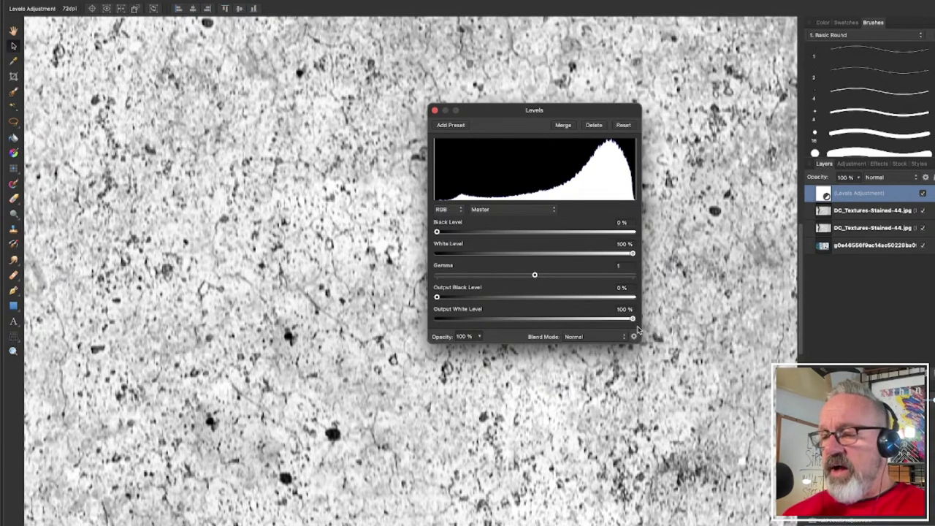
drag(633, 322, 630, 322)
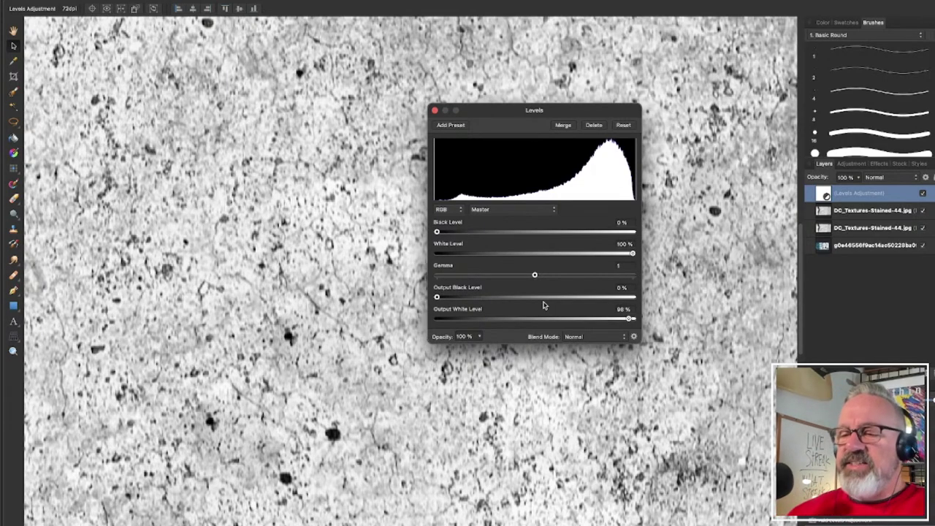
scroll(360, 195, up, 10)
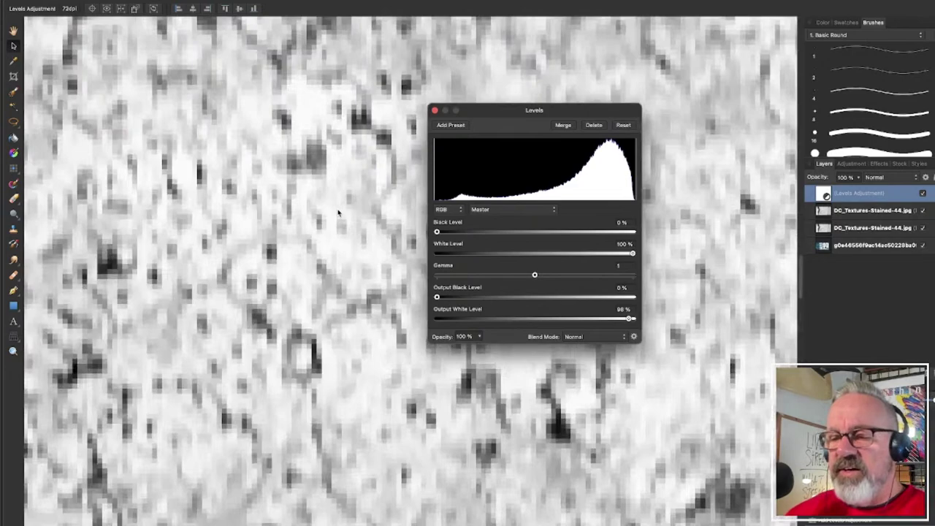
scroll(242, 234, down, 10)
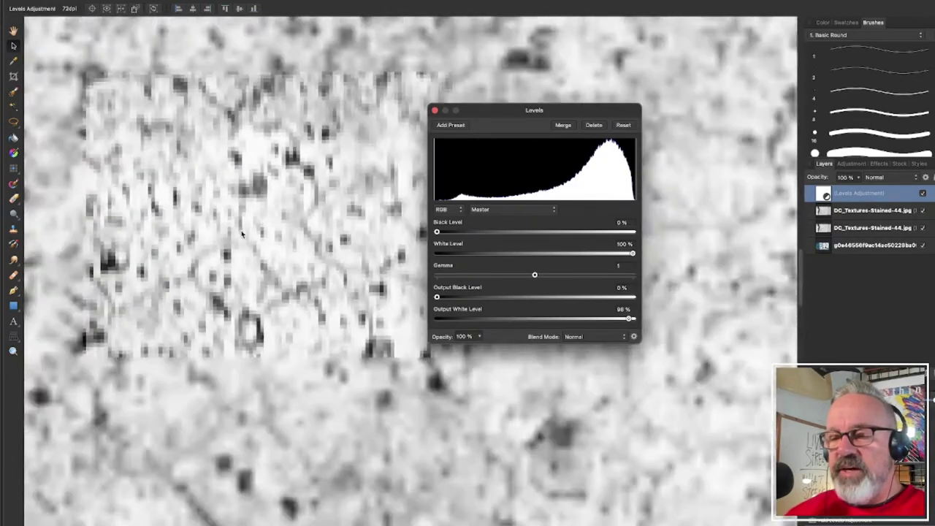
scroll(242, 233, down, 5)
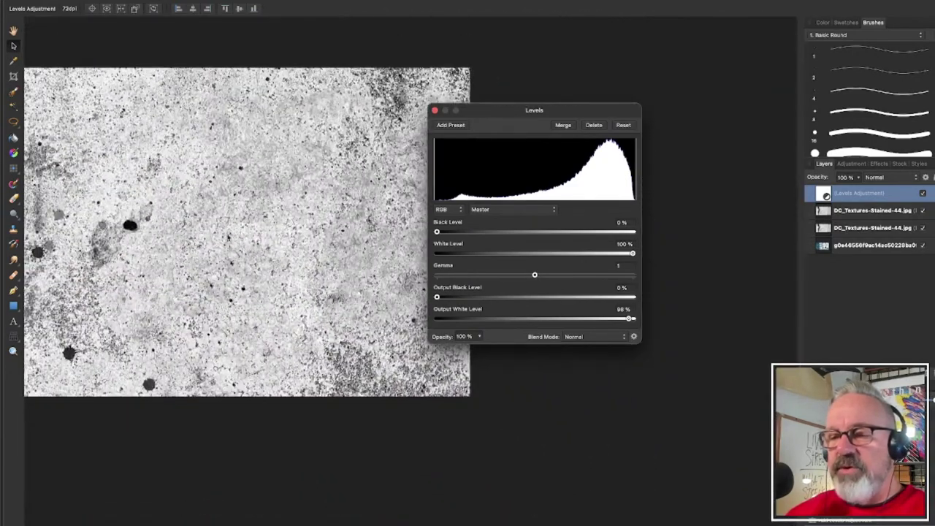
scroll(223, 236, left, 5)
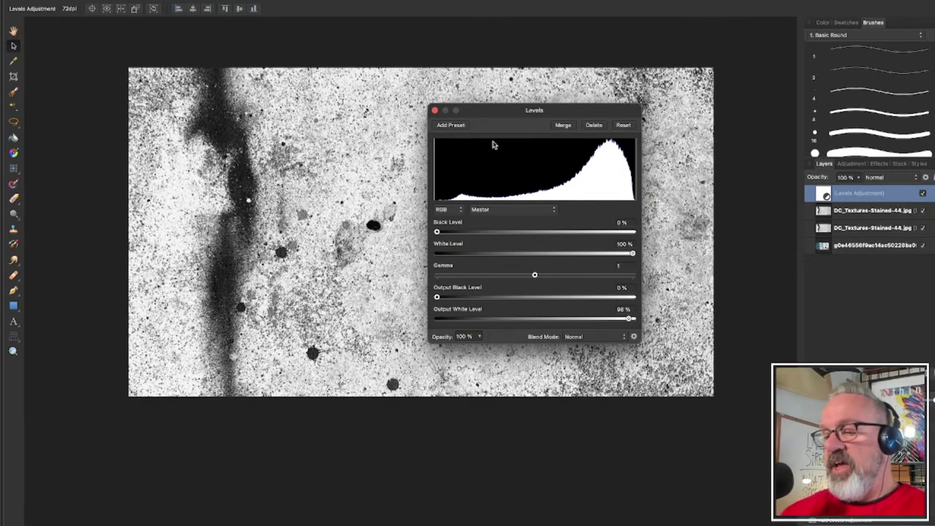
drag(524, 115, 709, 155)
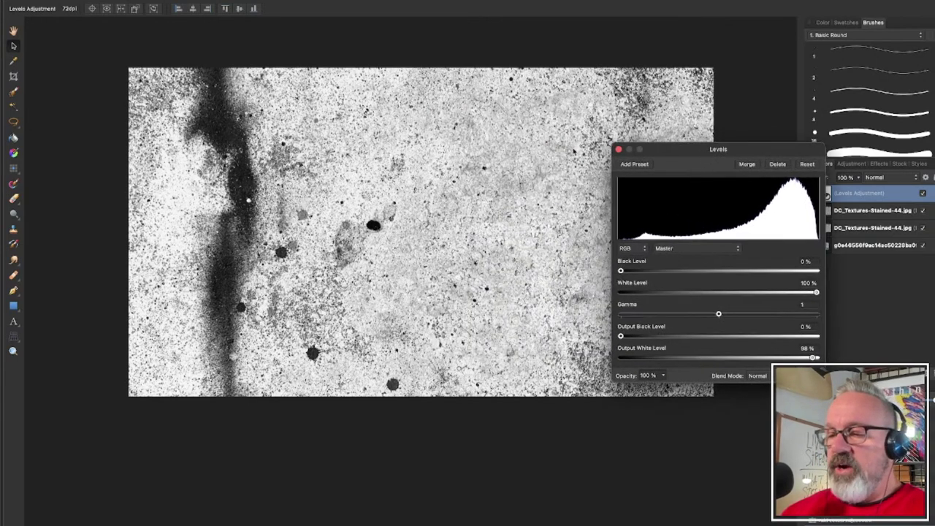
scroll(552, 176, up, 3)
scroll(472, 180, right, 2)
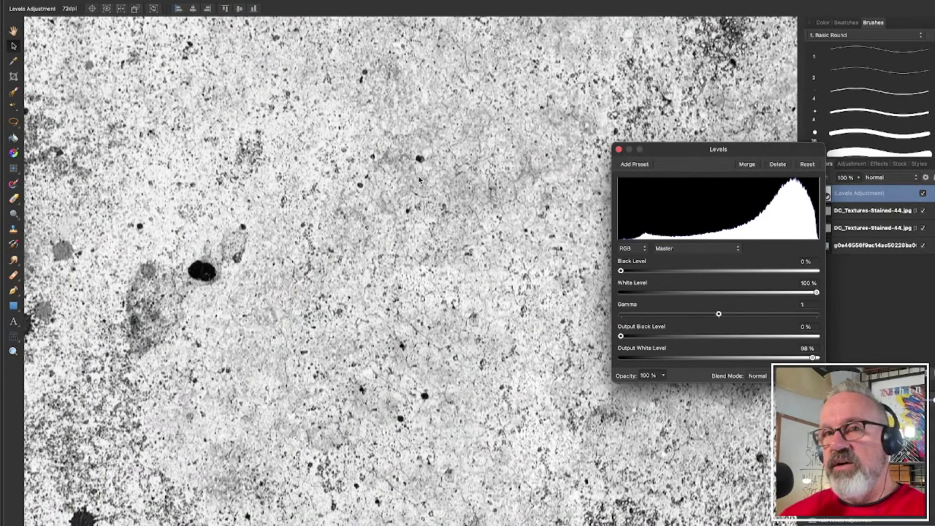
drag(665, 154, 619, 138)
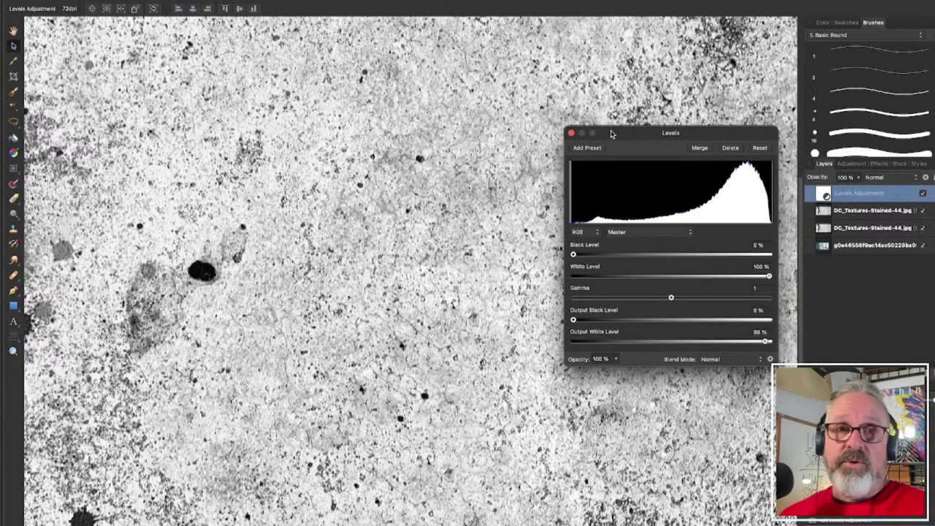
- Close the Levels settings and set the Threshold slider to about 88%, fitting the document in view
click(570, 133)
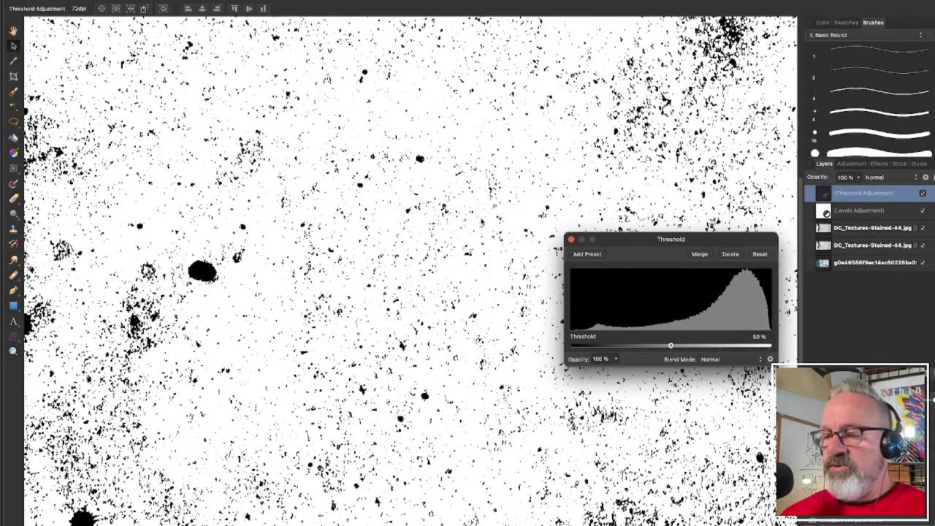
drag(672, 346, 760, 344)
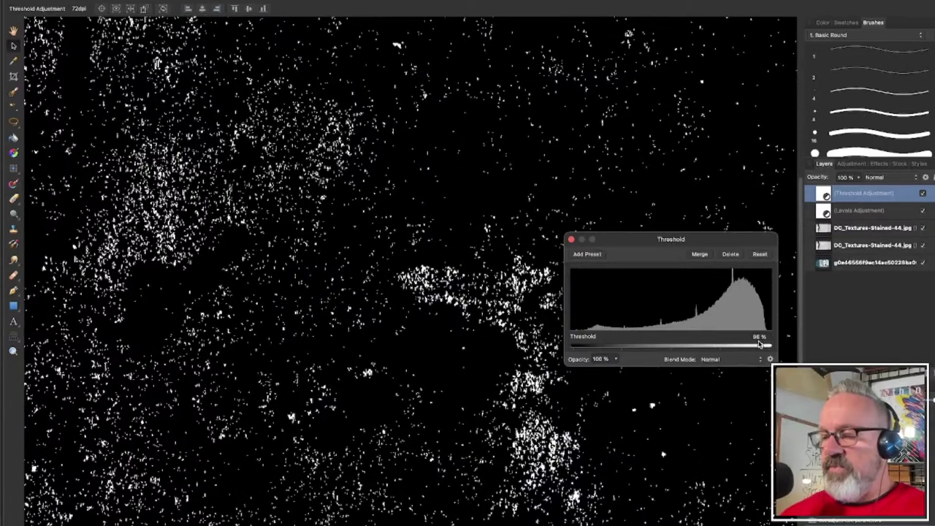
key(super+0)
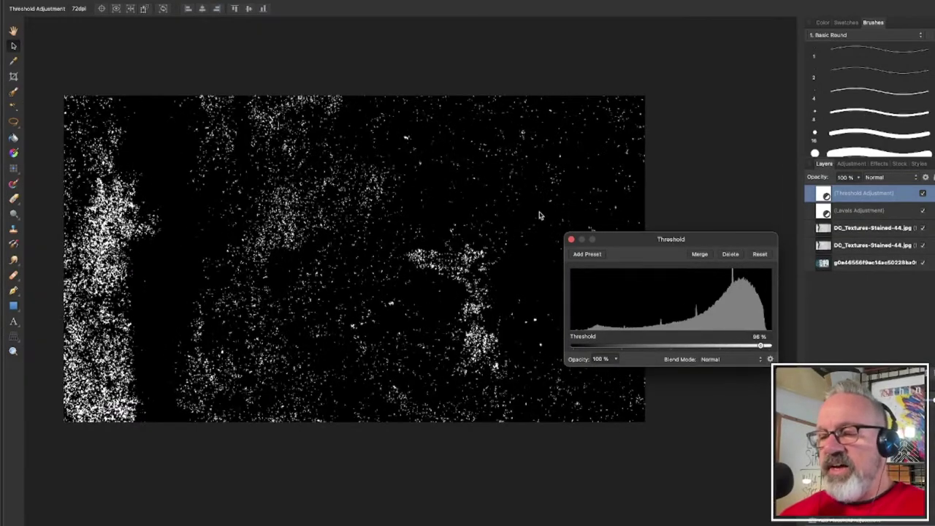
scroll(467, 184, up, 10)
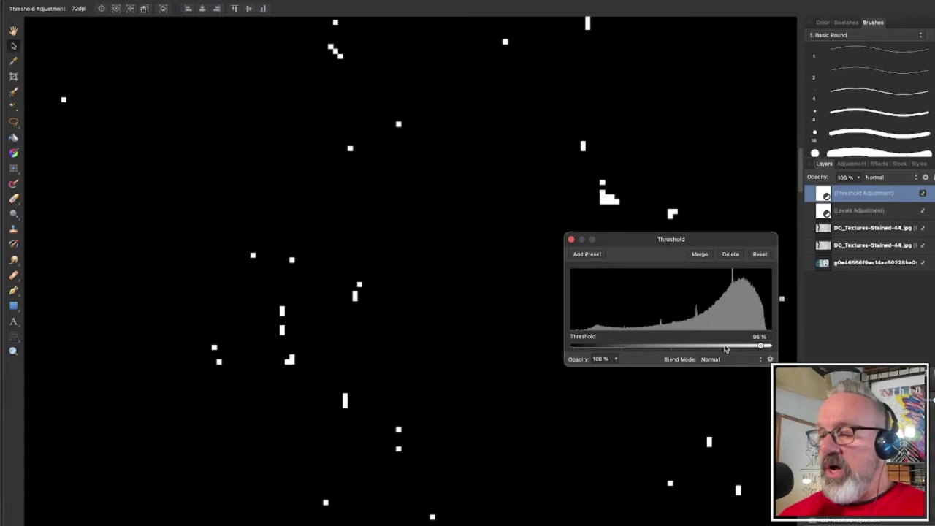
drag(760, 346, 748, 347)
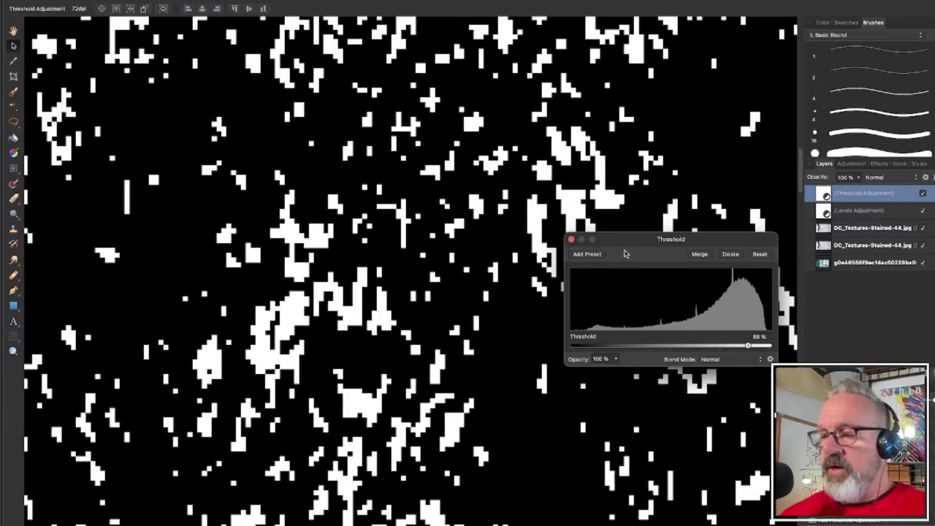
- Delete the Threshold, then set Levels output white 100%, gamma 1.767 and black level 27%
click(732, 255)
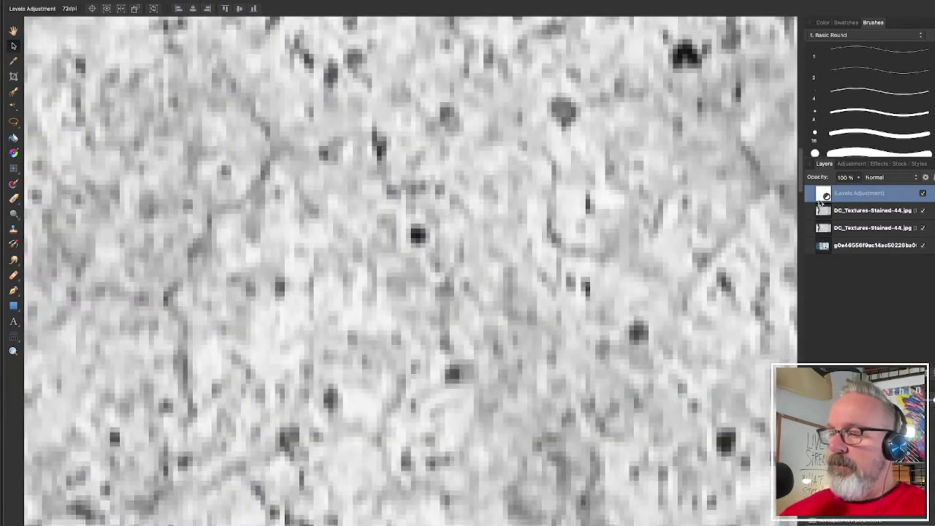
double_click(823, 196)
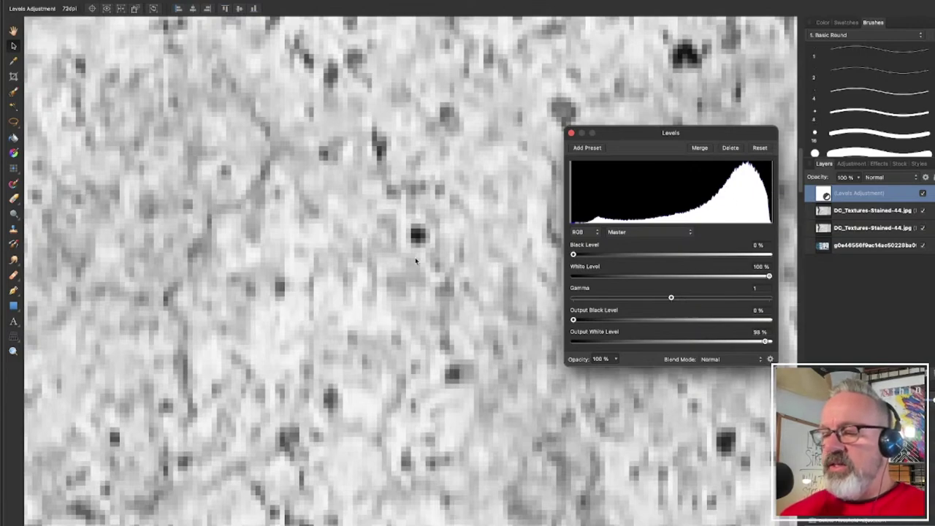
scroll(461, 240, down, 1)
scroll(461, 240, down, 4)
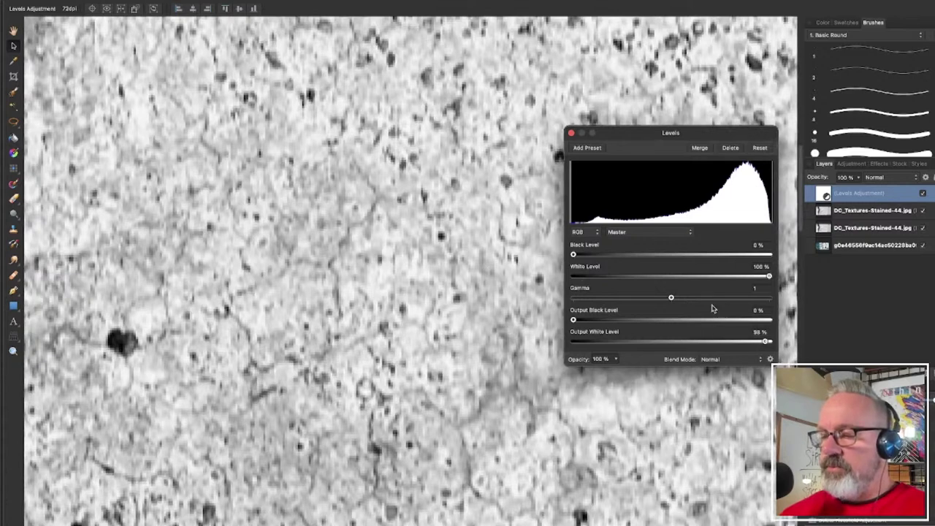
drag(767, 343, 786, 343)
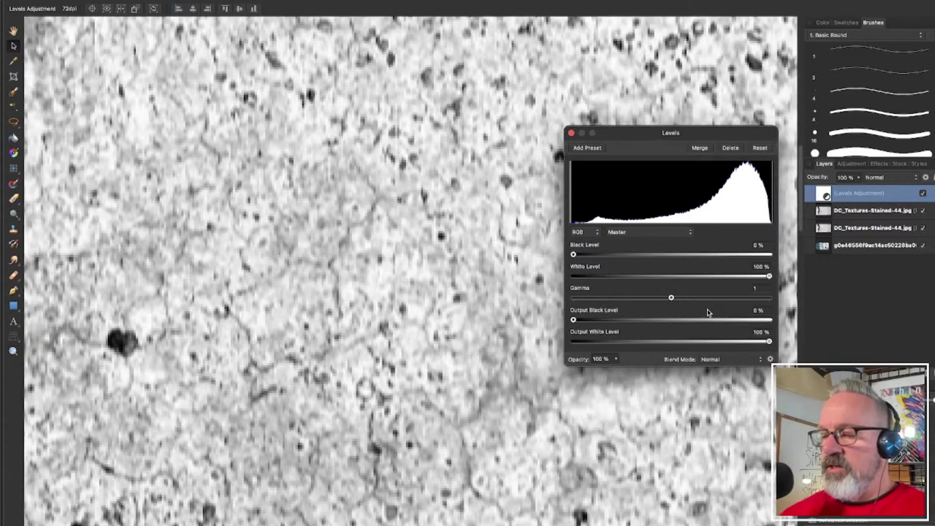
scroll(311, 245, down, 4)
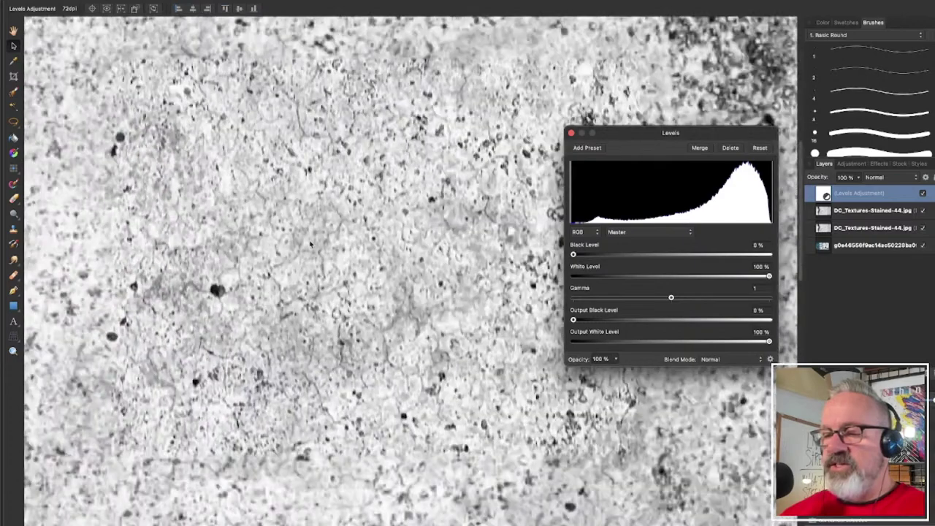
drag(671, 298, 747, 299)
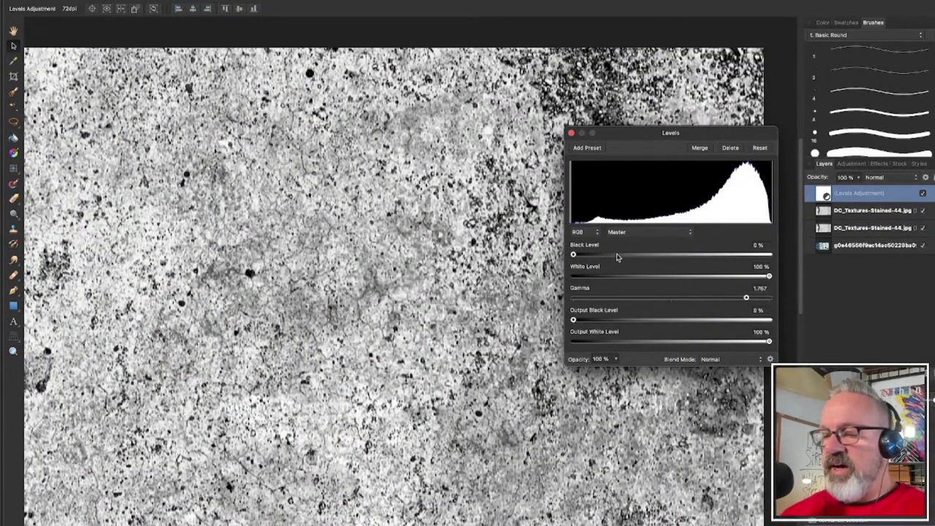
drag(574, 254, 630, 255)
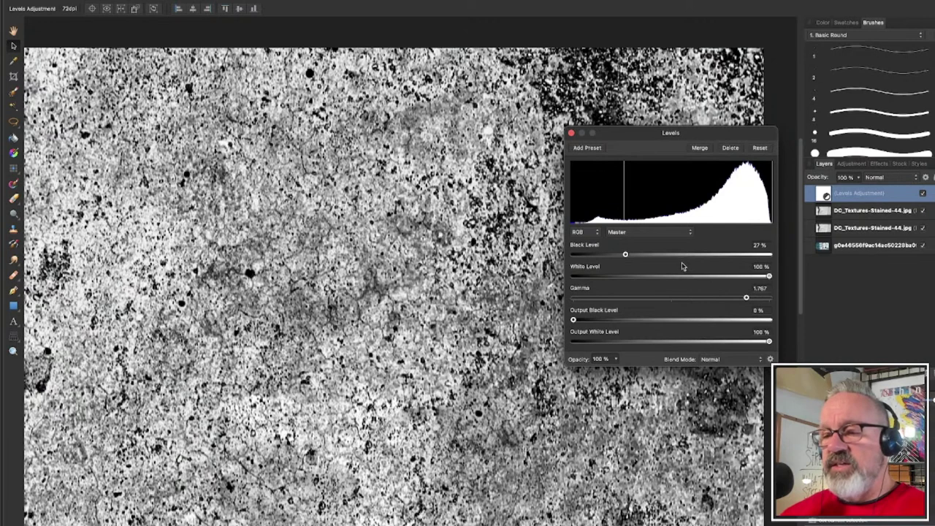
- Nudge the Levels gamma slider further right to about 1.81
mouse_move(747, 298)
mouse_down()
mouse_move(770, 302)
mouse_move(760, 298)
mouse_up()
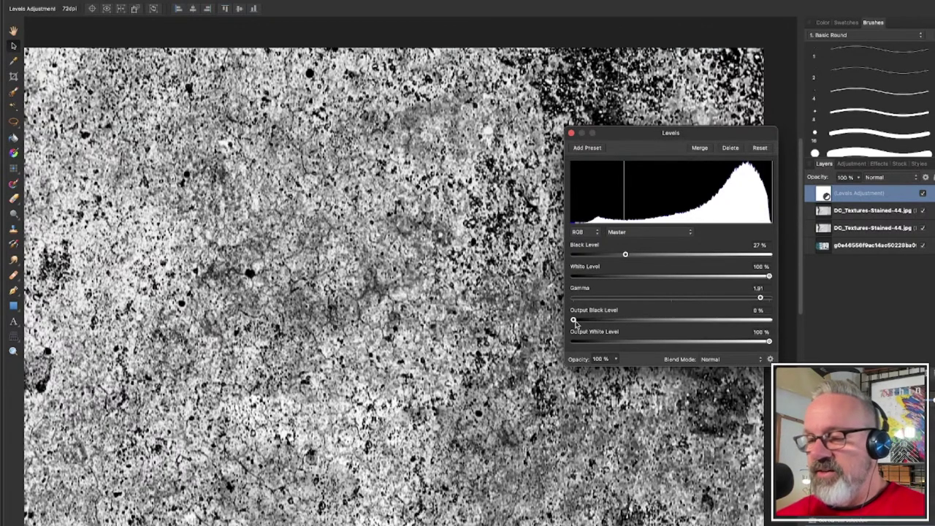
- Lower the Levels output white and raise the black level to about 57%
mouse_move(575, 322)
mouse_down()
mouse_move(600, 325)
mouse_move(575, 330)
mouse_up()
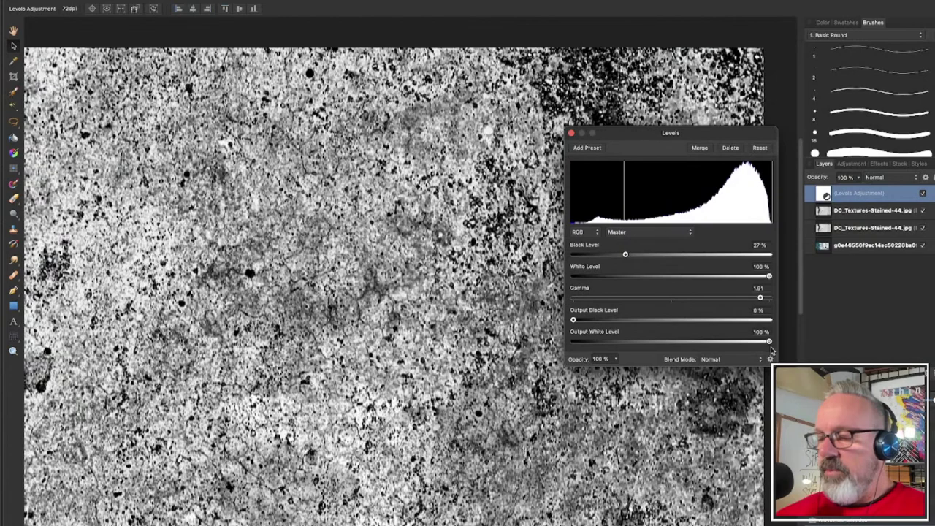
drag(768, 342, 734, 346)
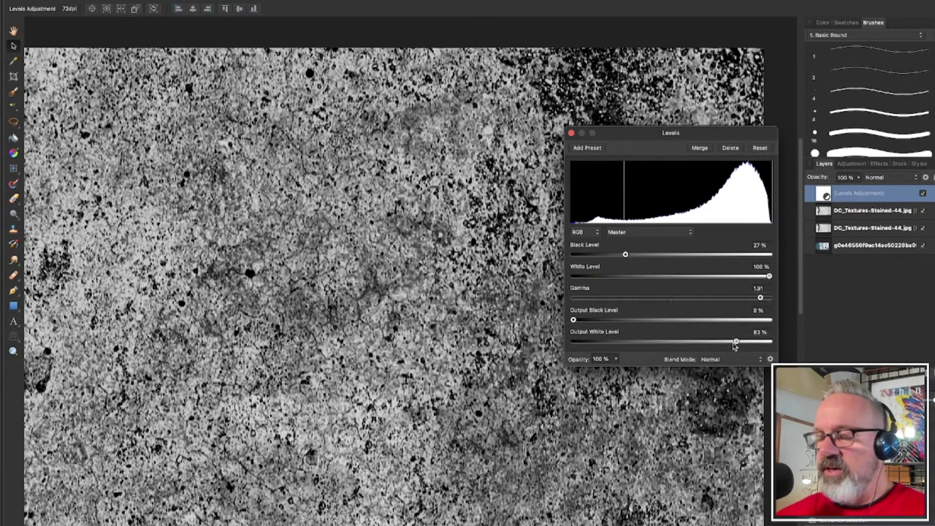
mouse_move(625, 255)
mouse_down()
mouse_move(702, 258)
mouse_move(687, 258)
mouse_up()
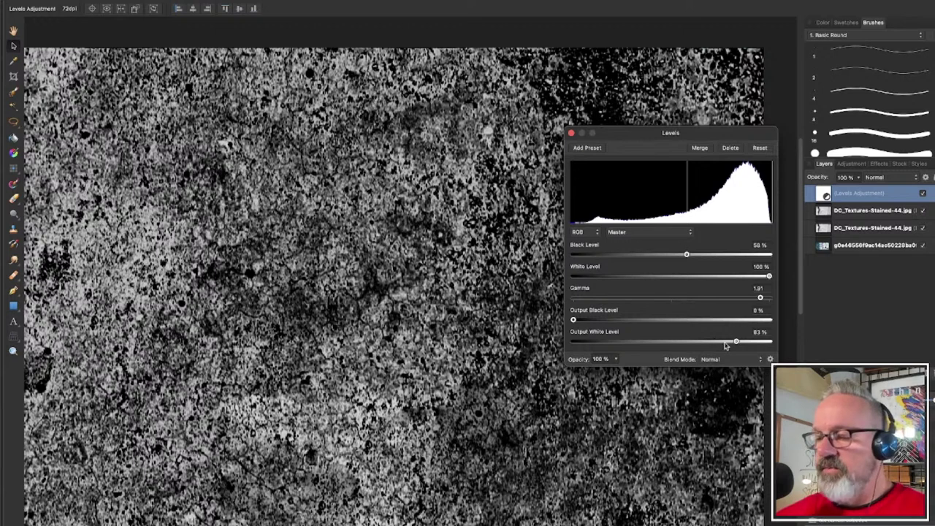
drag(735, 343, 708, 346)
drag(687, 255, 692, 263)
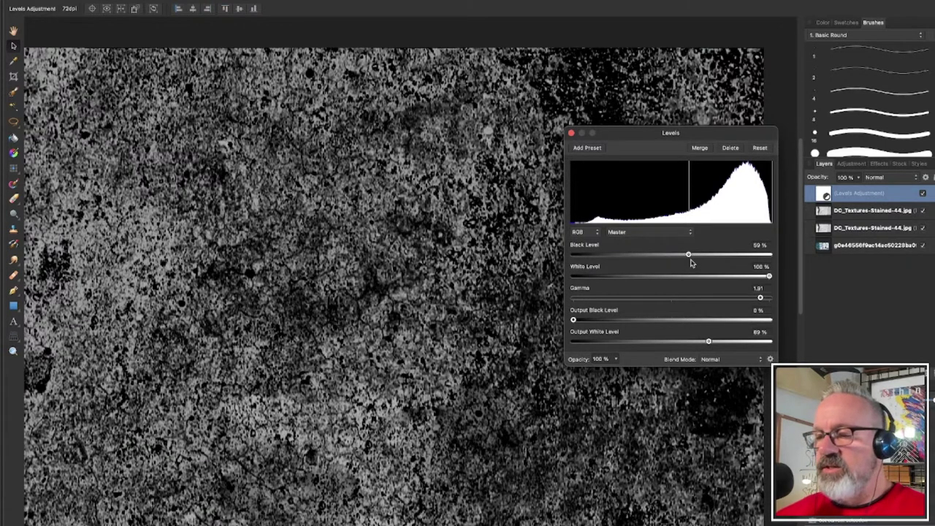
drag(691, 262, 686, 263)
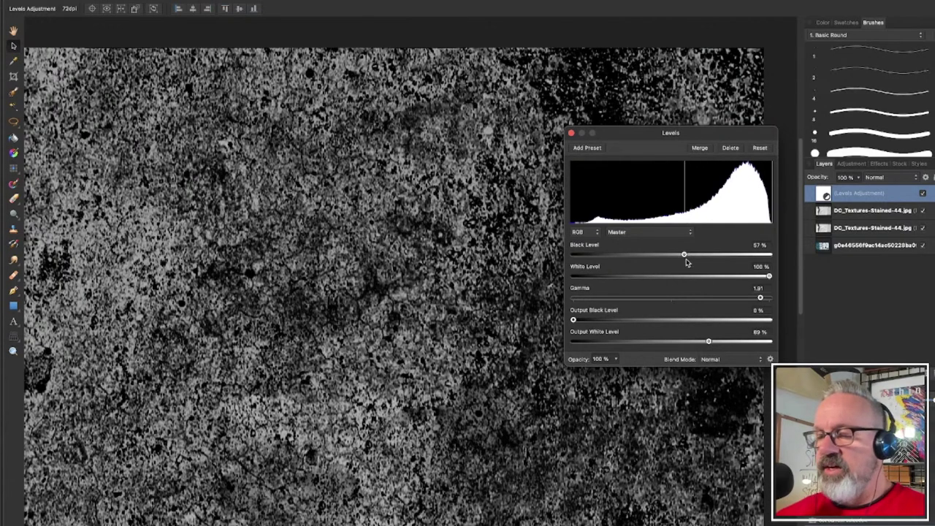
- Set output levels to 27–64%, then add a second Levels adjustment
drag(574, 322, 601, 323)
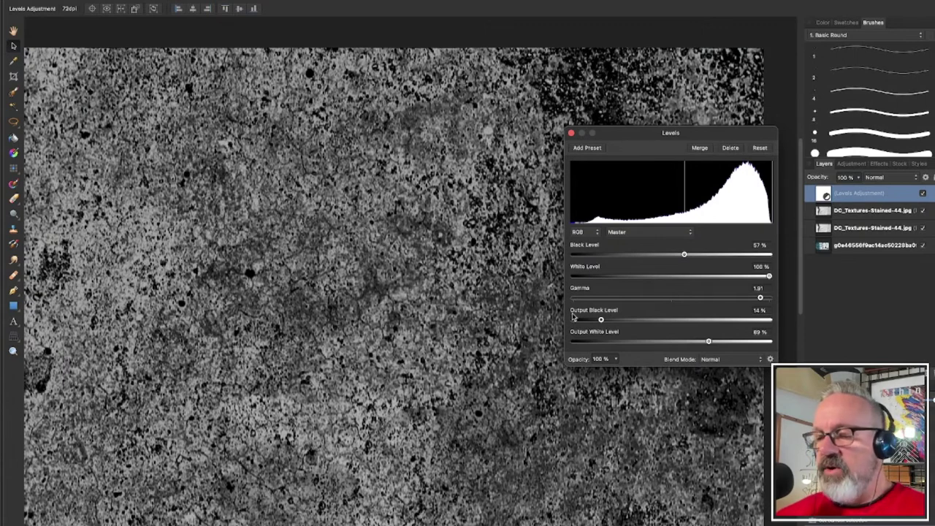
drag(612, 322, 625, 326)
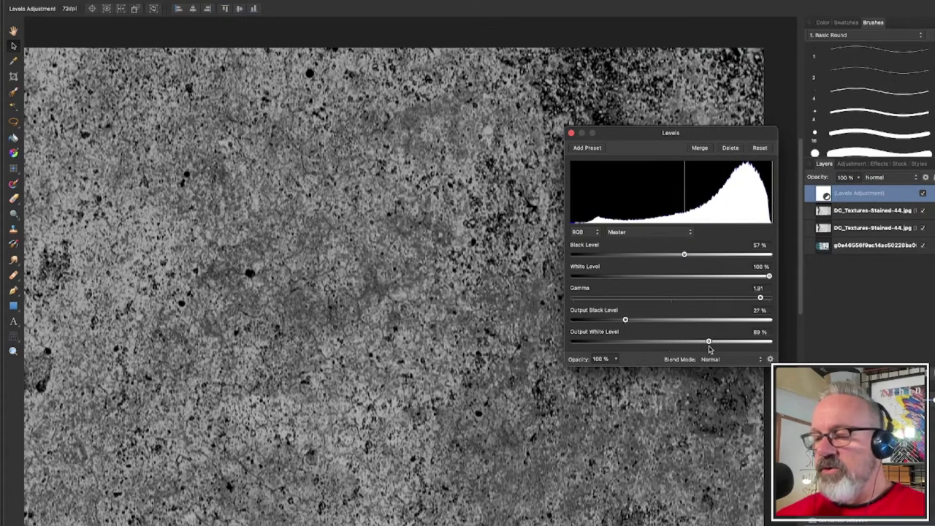
mouse_move(709, 342)
mouse_down()
mouse_move(689, 342)
mouse_move(699, 343)
mouse_up()
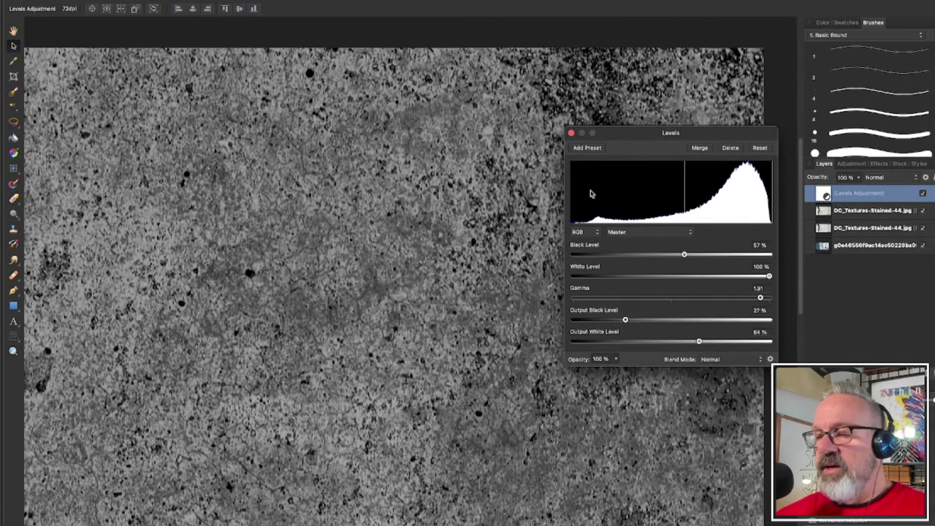
click(571, 133)
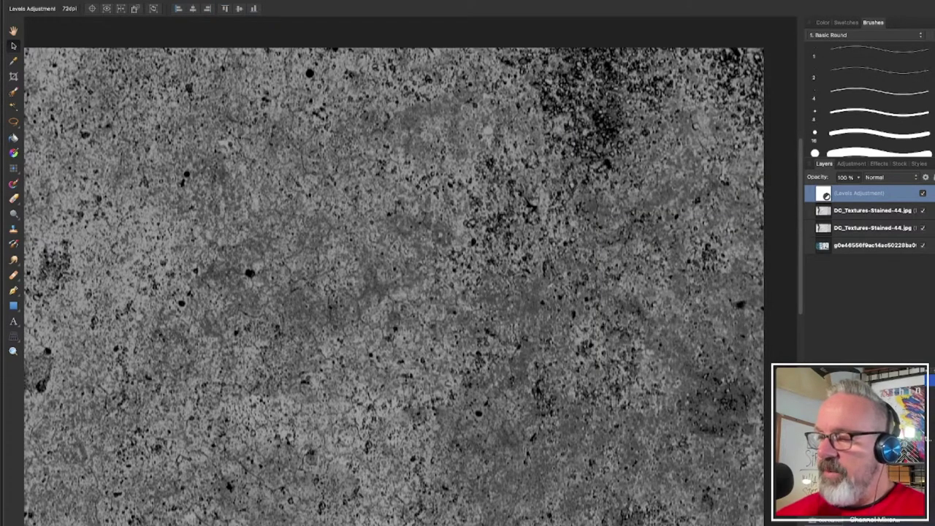
click(864, 292)
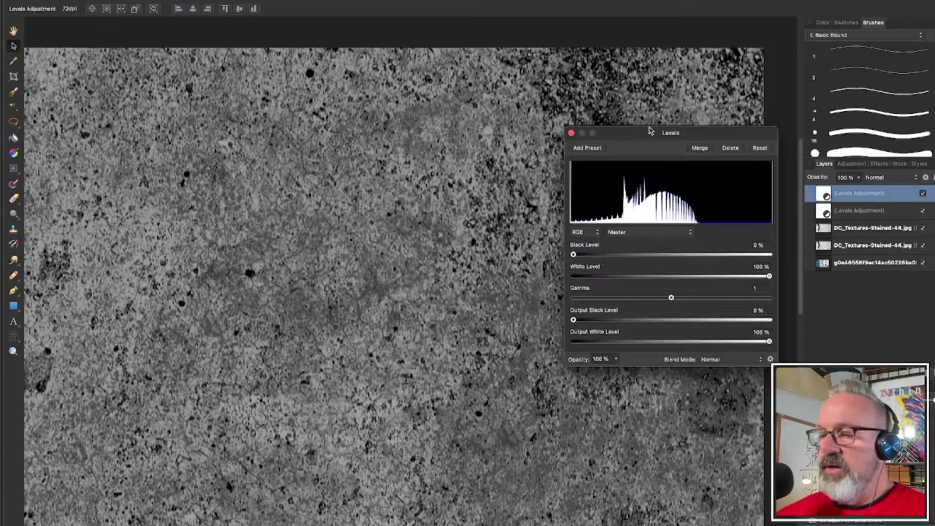
- Set the new Levels to gamma about 1.89, black level 28% and white level 84%
drag(650, 130, 599, 62)
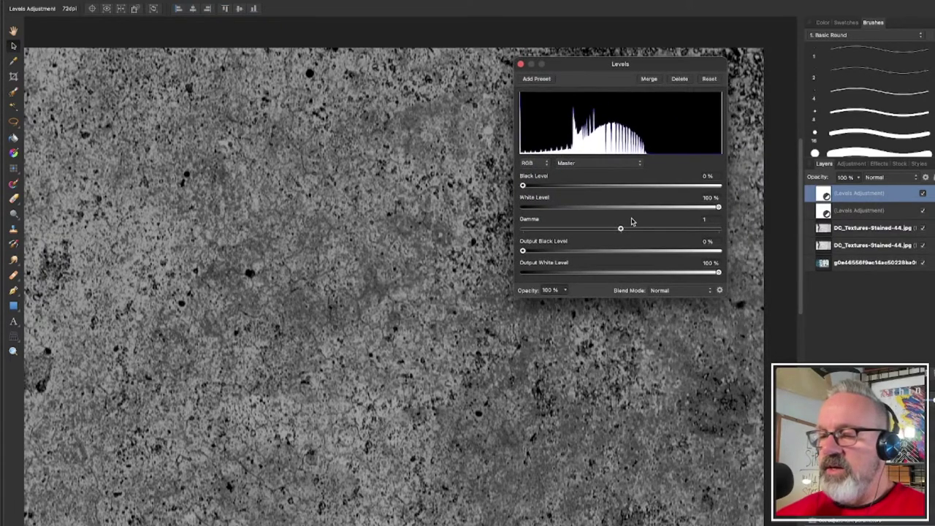
drag(629, 228, 685, 208)
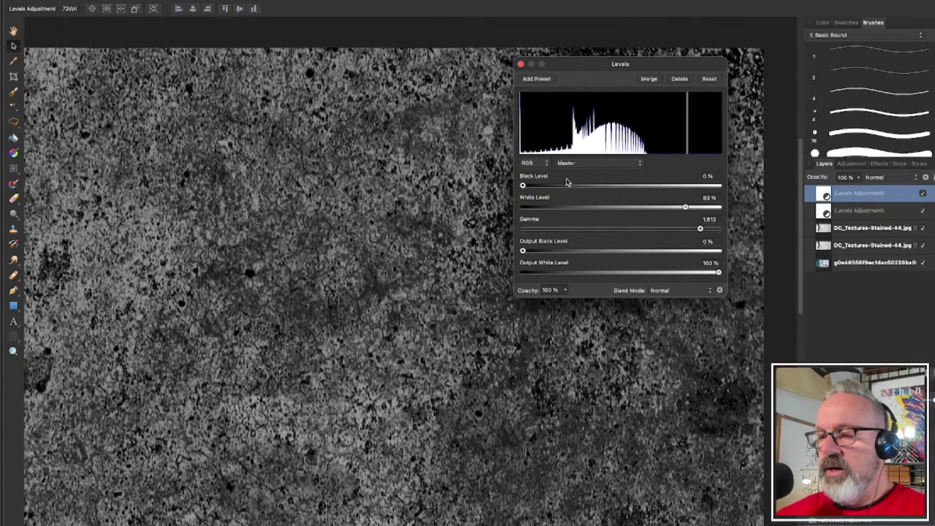
drag(523, 185, 578, 187)
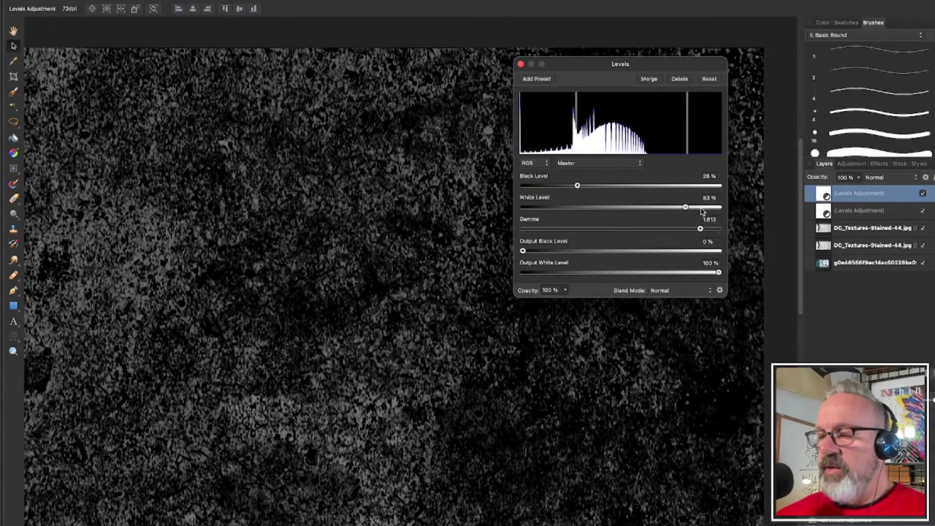
drag(702, 211, 709, 230)
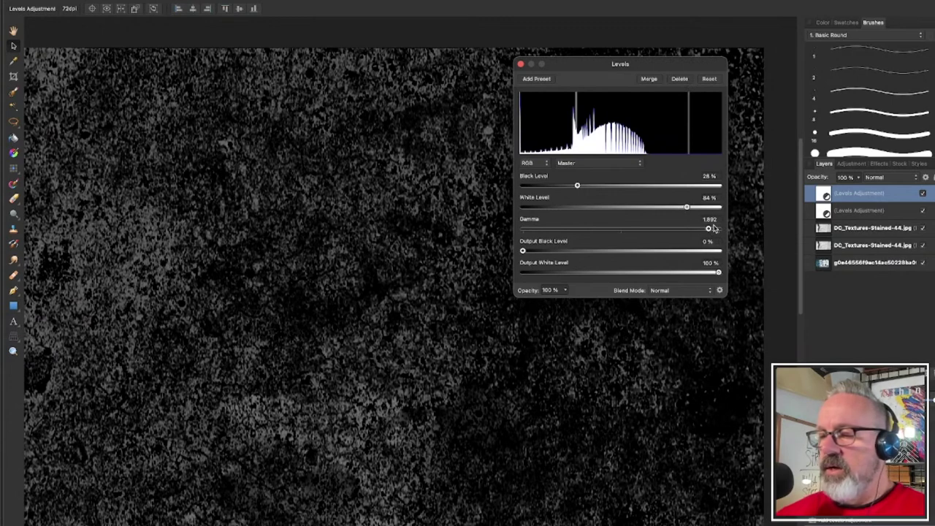
- Reopen the original Levels and set black level 71% and white level 96%
double_click(825, 212)
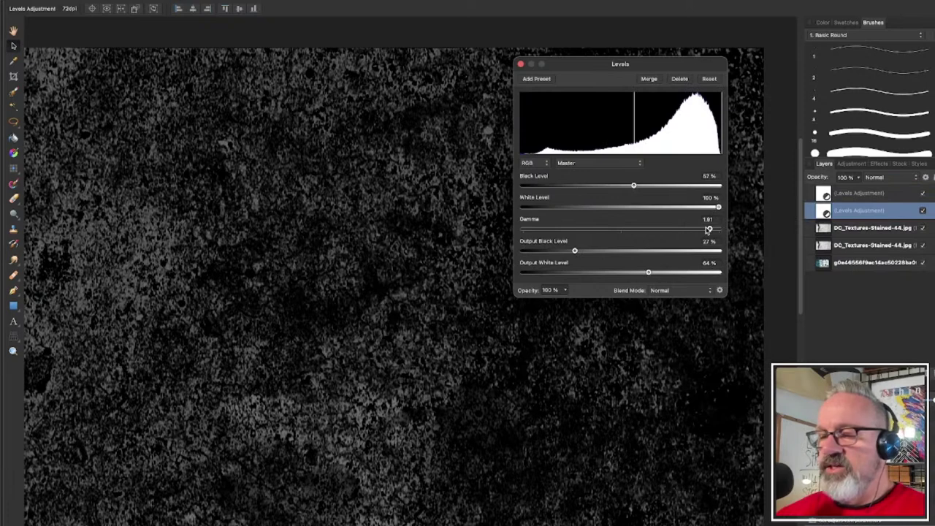
drag(718, 207, 701, 230)
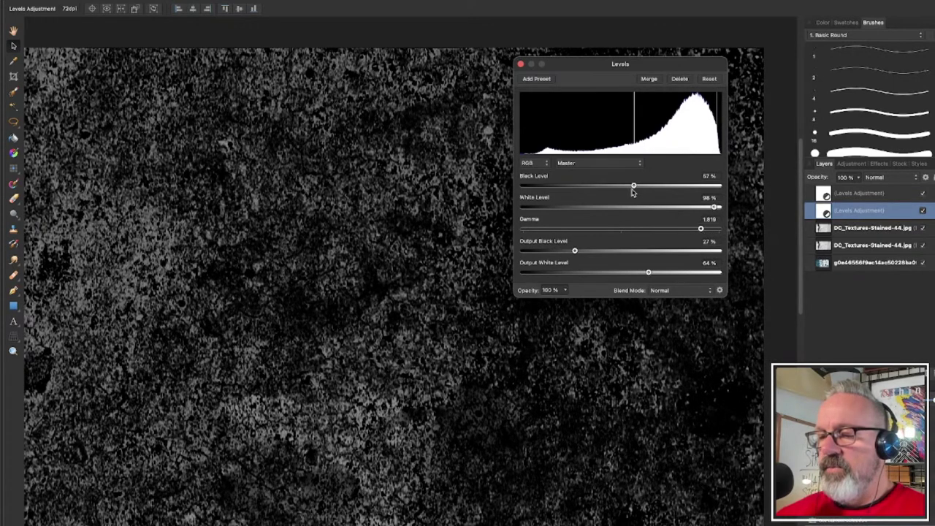
drag(633, 187, 655, 188)
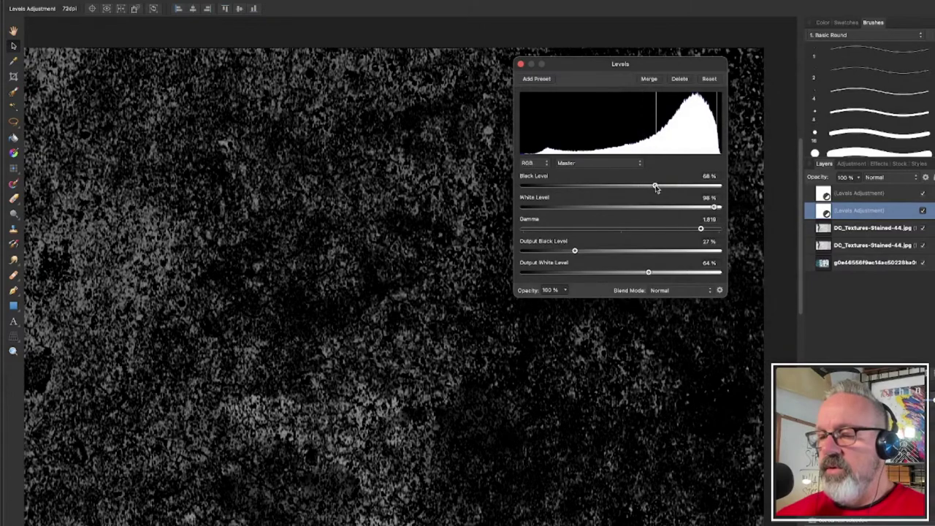
mouse_move(715, 210)
mouse_down()
mouse_move(695, 210)
mouse_move(710, 211)
mouse_up()
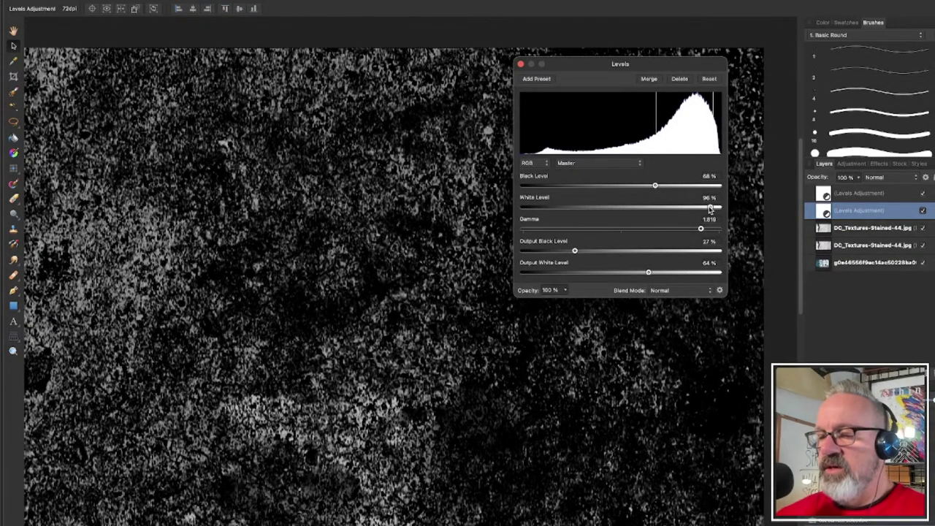
drag(656, 186, 663, 187)
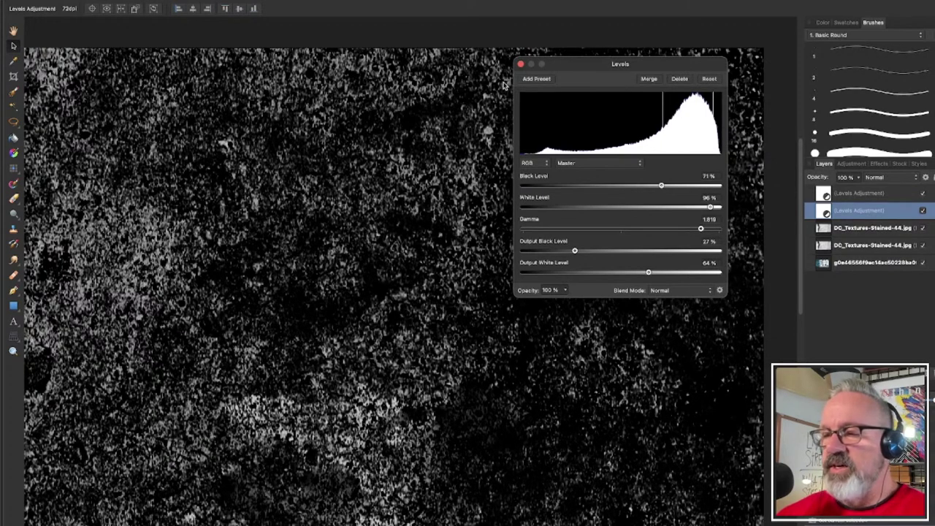
- Select the upper DC_Textures layer plus both Levels adjustments and group them with Cmd+G
click(522, 65)
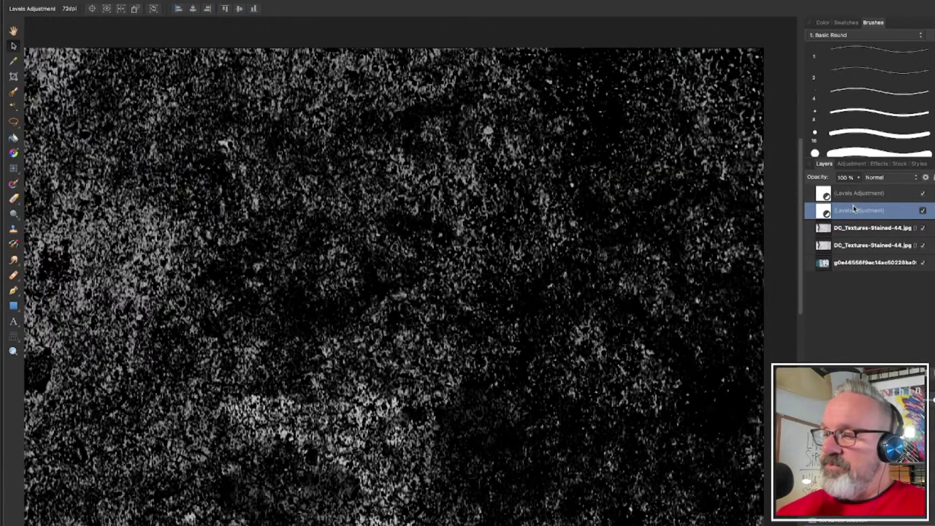
click(868, 229)
shift+click(873, 198)
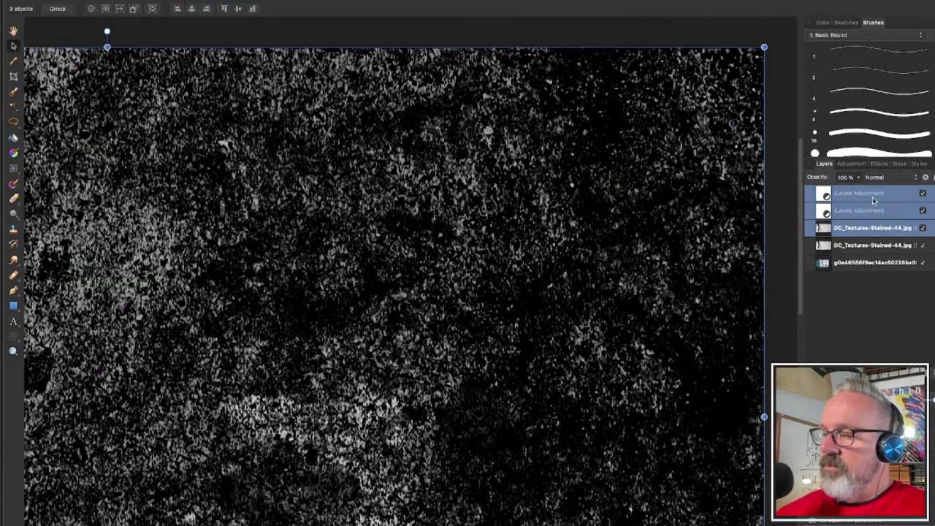
key(super+g)
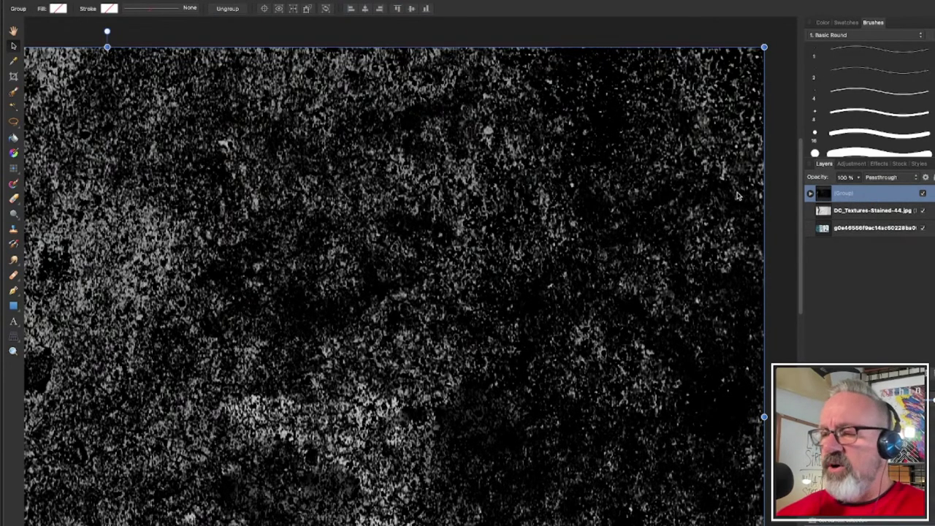
- Set the texture group's blend mode to Screen and its opacity to 62%
click(877, 182)
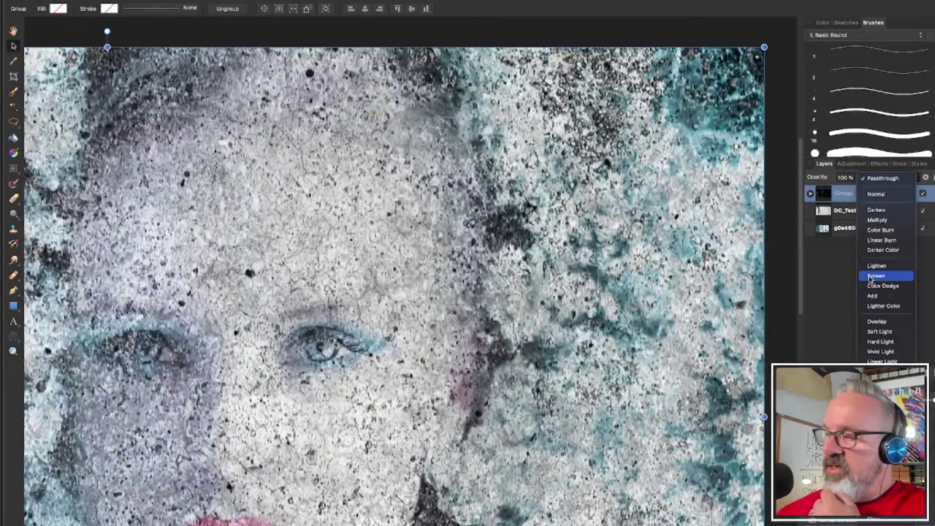
click(877, 277)
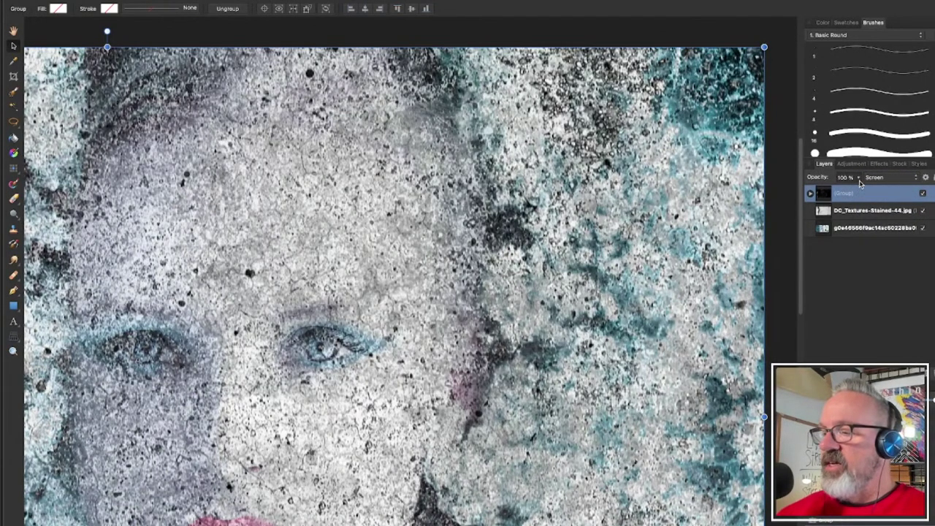
drag(860, 184, 809, 196)
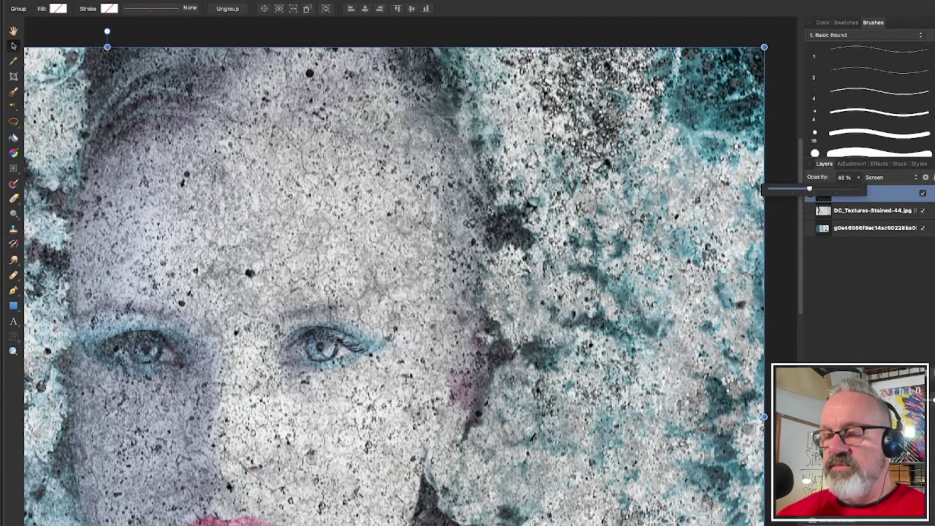
scroll(361, 282, up, 6)
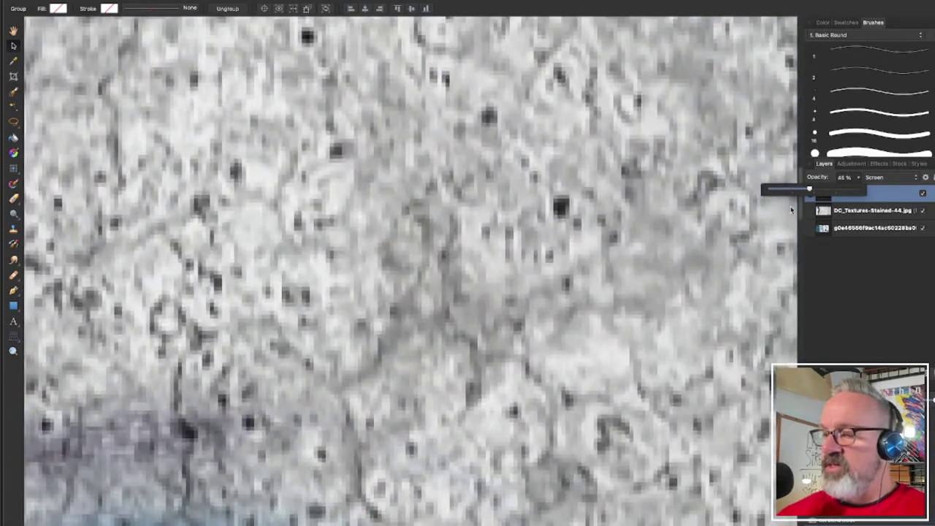
mouse_move(809, 191)
mouse_down()
mouse_move(822, 192)
mouse_move(774, 189)
mouse_move(812, 198)
mouse_up()
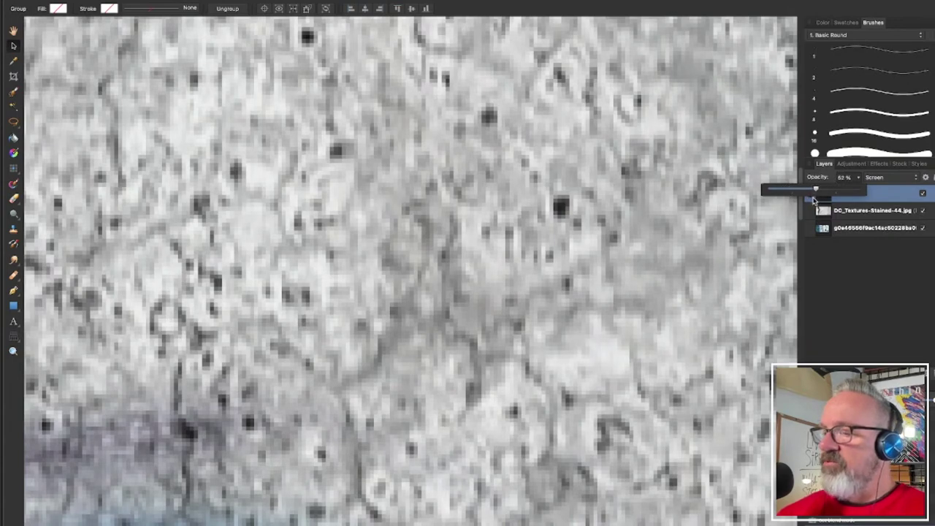
click(859, 211)
- Reduce the lower DC_Textures layer's opacity to 34%, keeping Multiply blending
scroll(663, 214, down, 5)
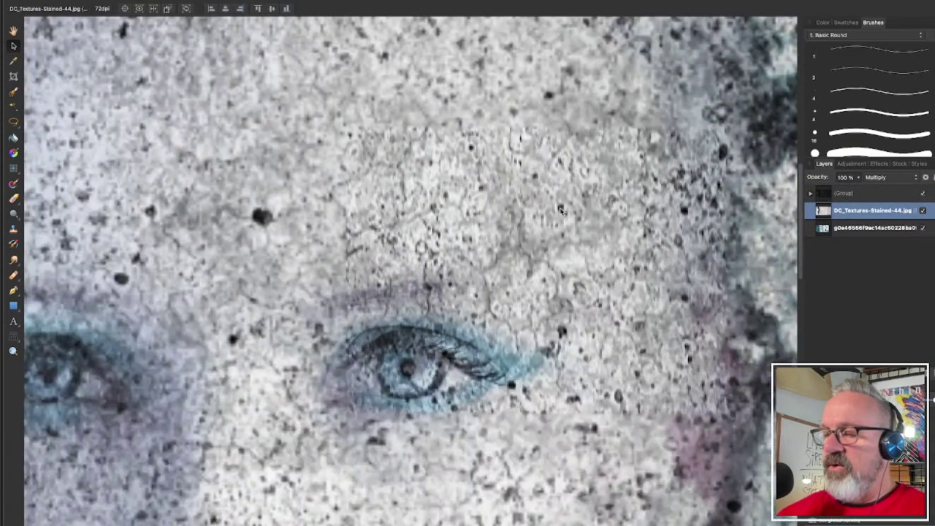
click(859, 178)
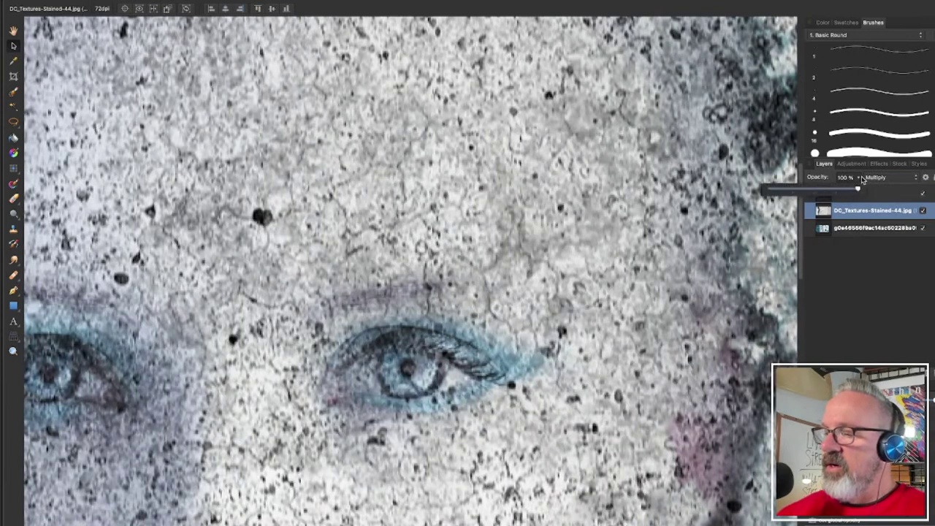
drag(847, 191, 815, 198)
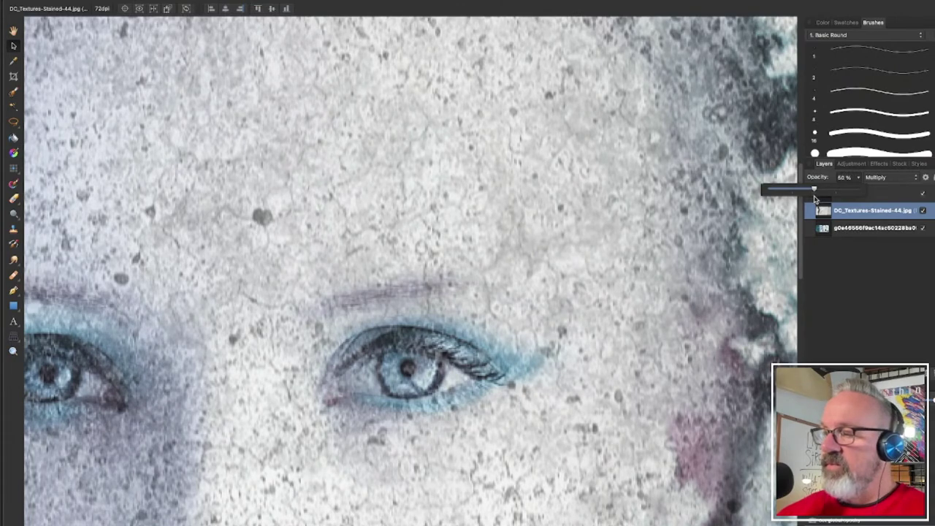
scroll(273, 308, down, 1)
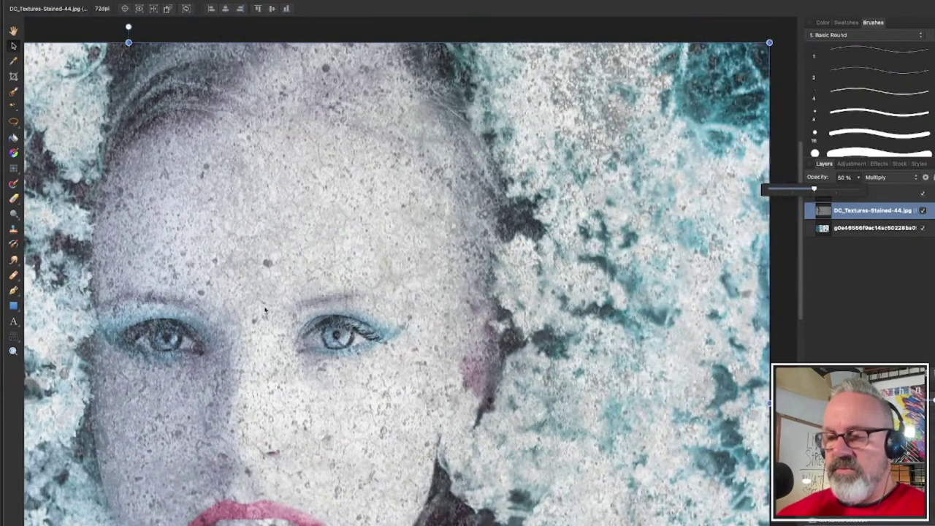
scroll(265, 310, left, 5)
scroll(265, 311, down, 3)
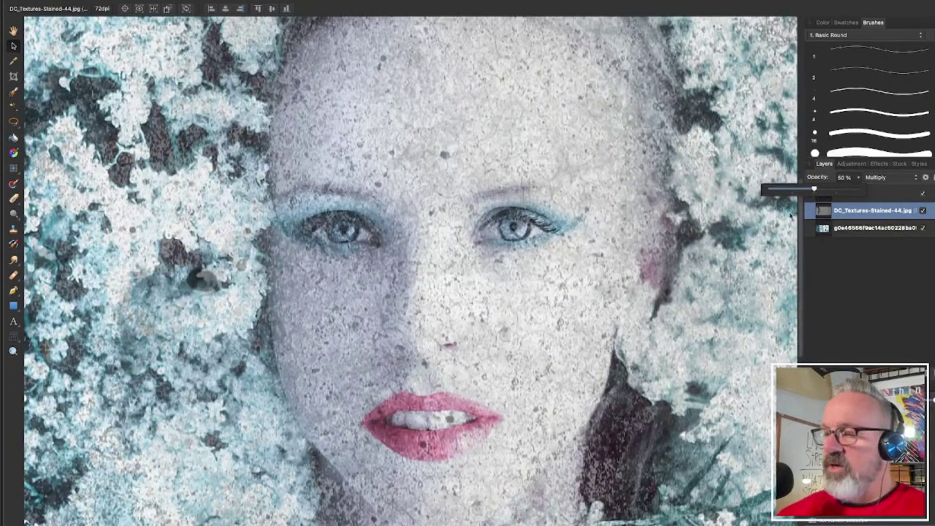
drag(814, 189, 800, 191)
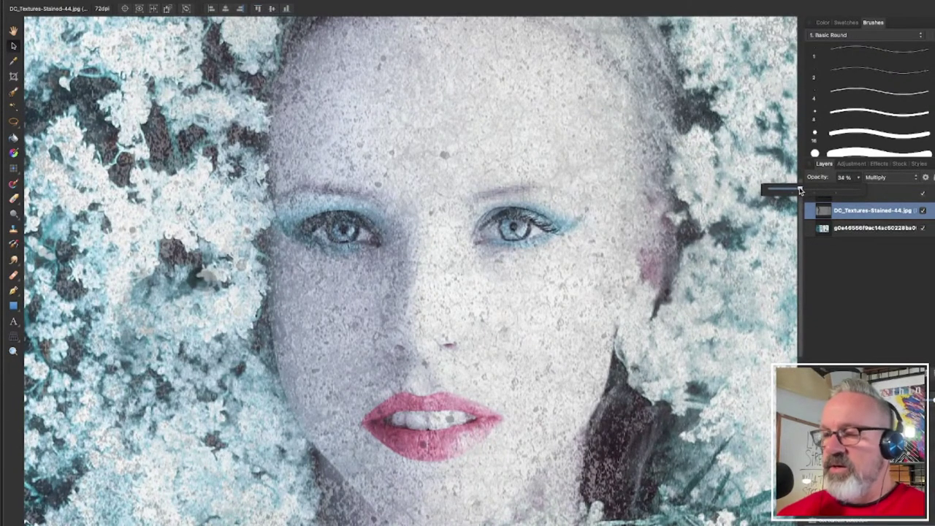
click(880, 179)
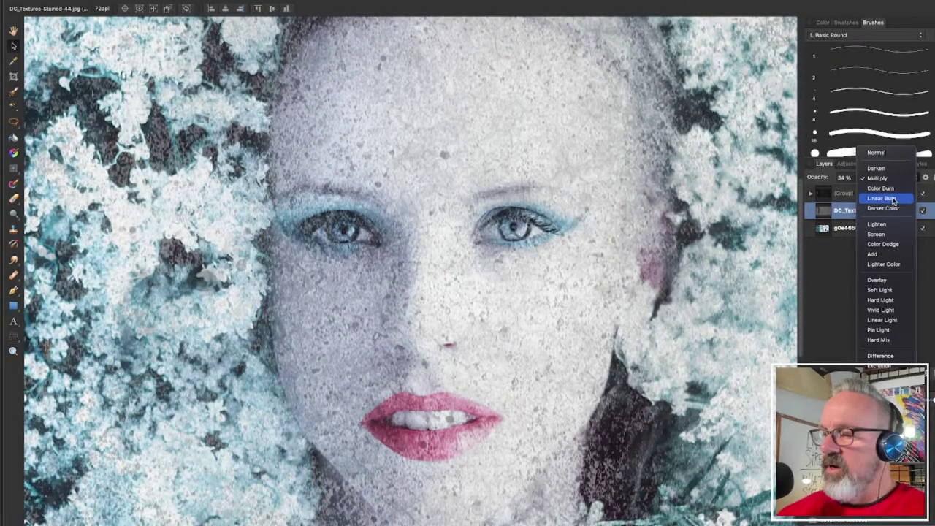
- Switch the lower texture layer to Color Burn and settle its opacity at 25%
click(890, 189)
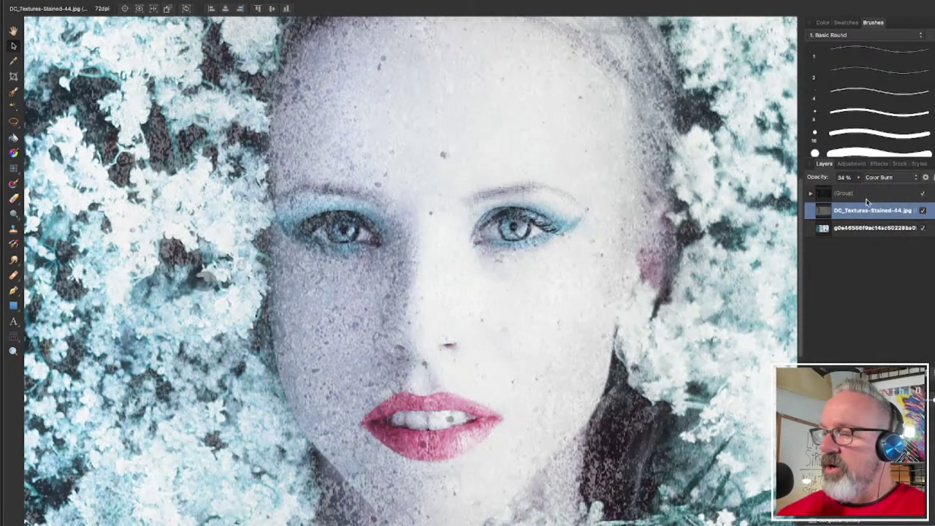
drag(859, 183, 815, 208)
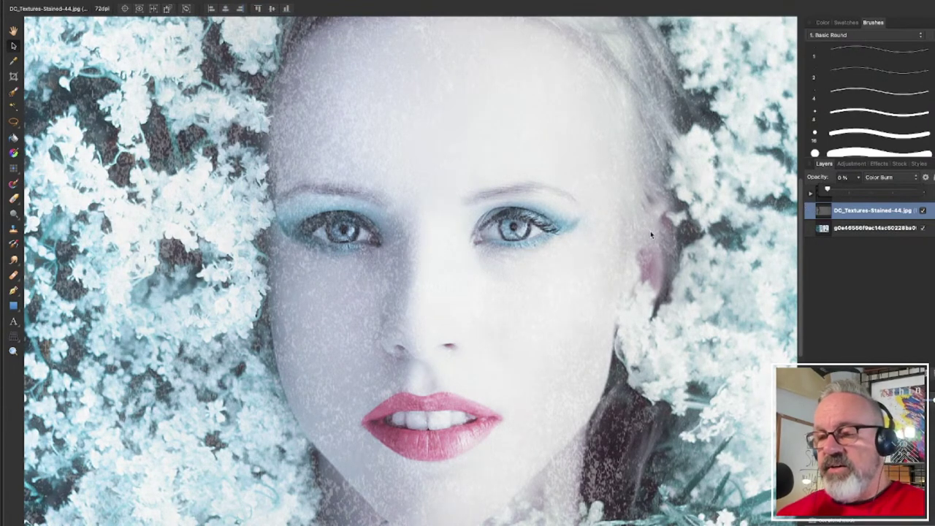
scroll(351, 296, up, 4)
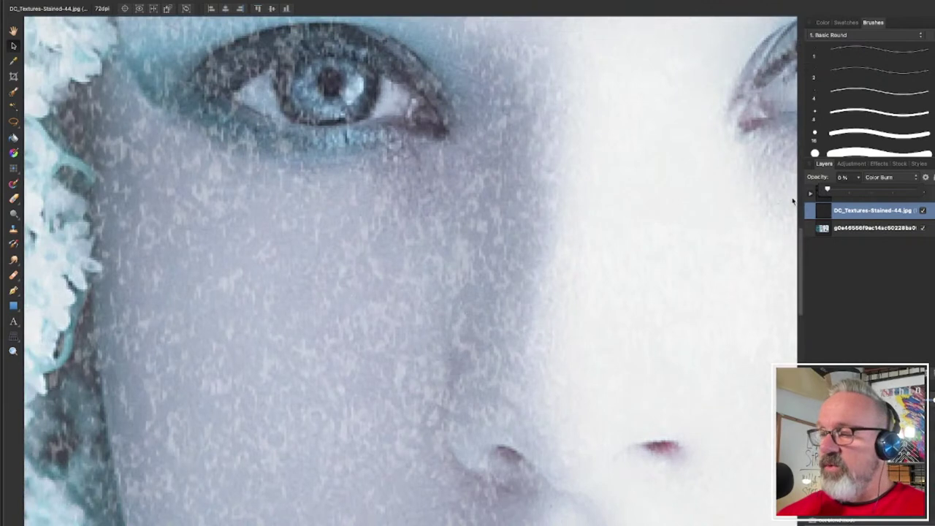
drag(831, 188, 868, 192)
scroll(557, 269, down, 5)
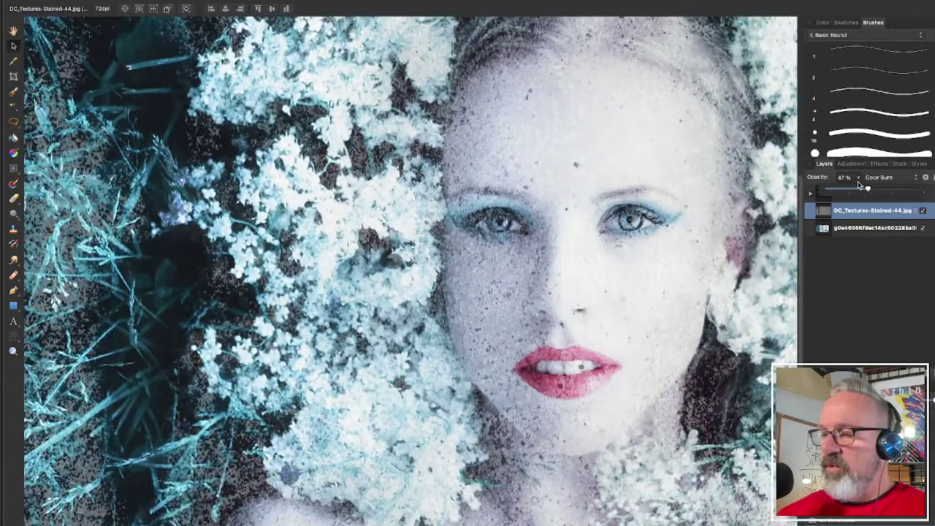
drag(869, 192, 848, 195)
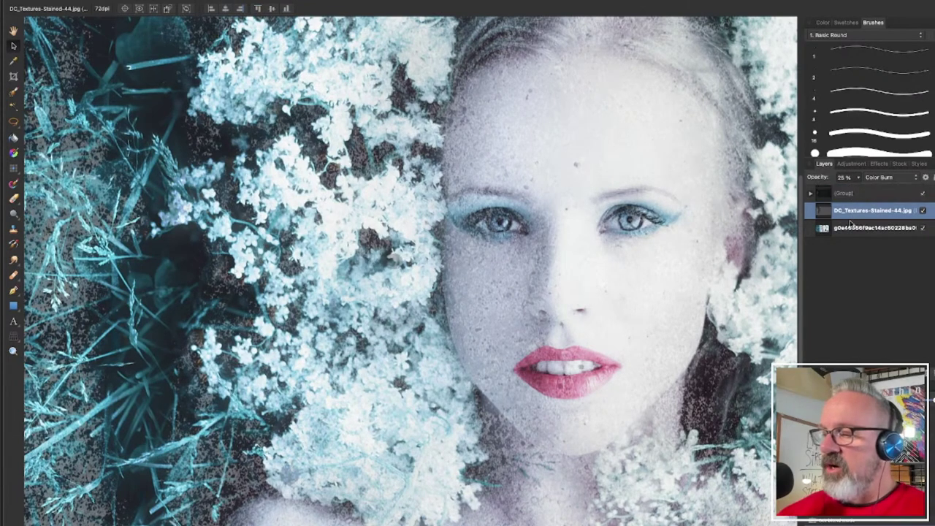
- Keep the texture group on Screen and raise its opacity to 64%, comparing against the Color Burn layer
key(super+z)
key(super+z)
click(863, 180)
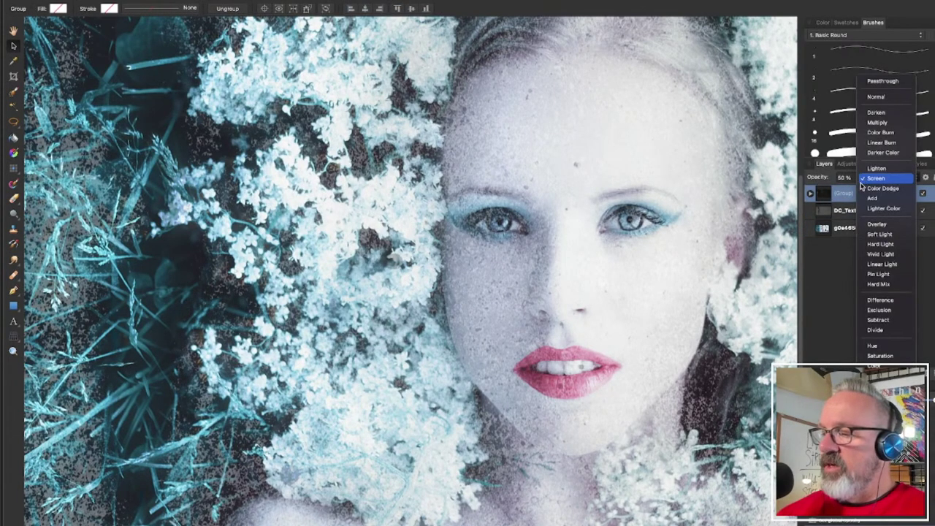
click(861, 179)
click(860, 178)
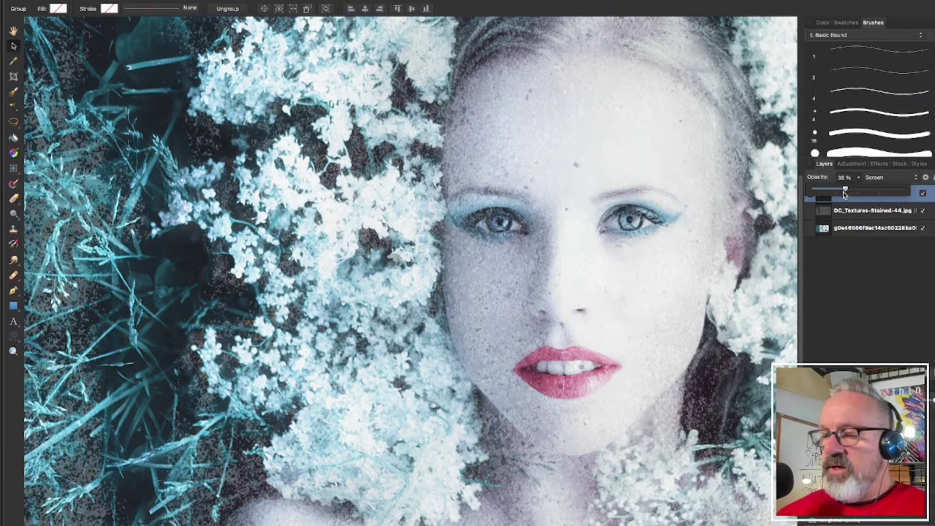
drag(858, 192, 869, 193)
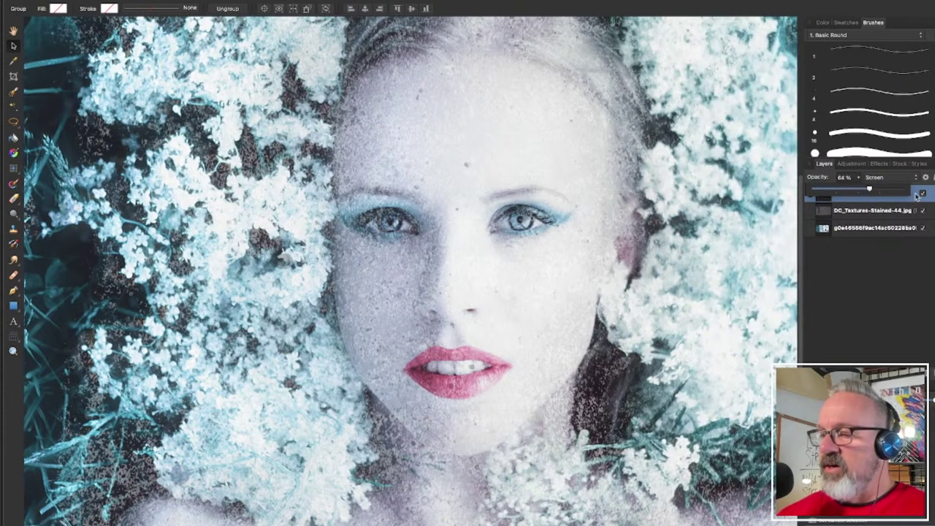
click(905, 207)
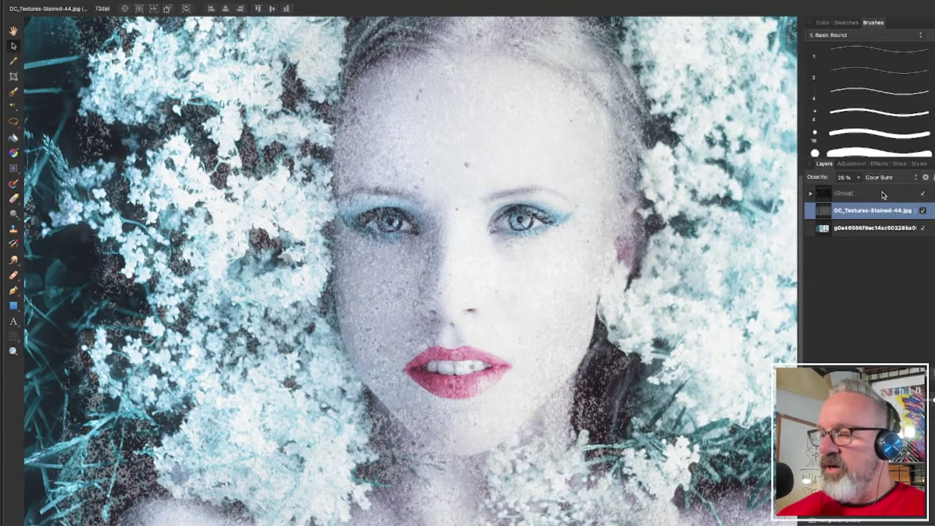
click(881, 193)
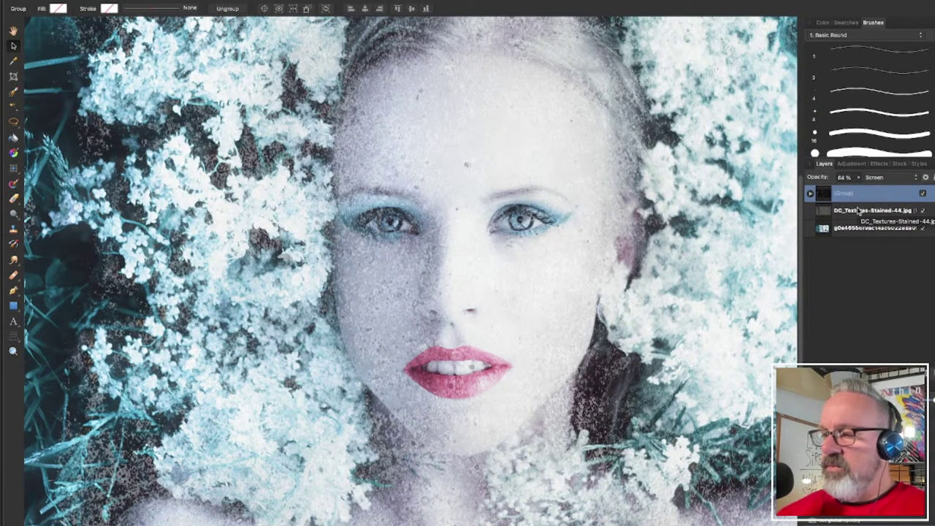
click(858, 210)
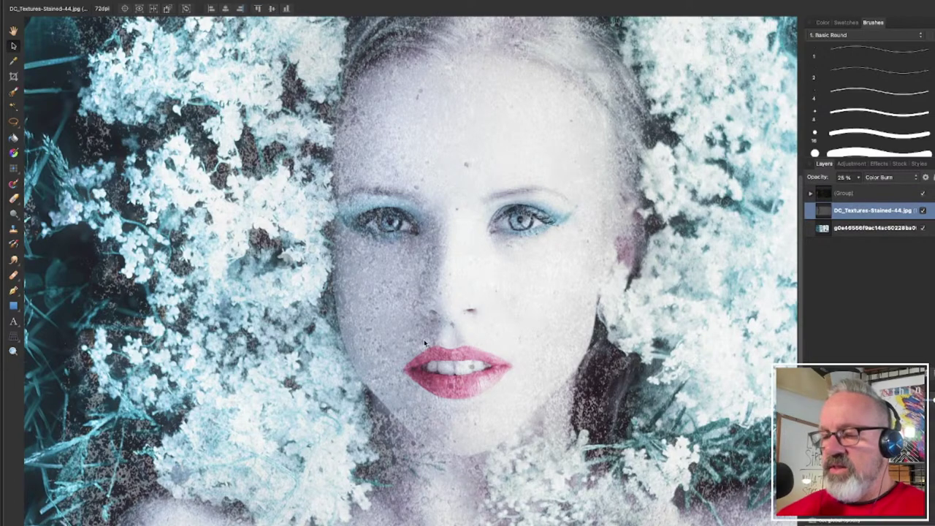
- Zoom in on the lips and drag the DC_Textures layer into a shared group with the screened (Group)
scroll(474, 362, up, 5)
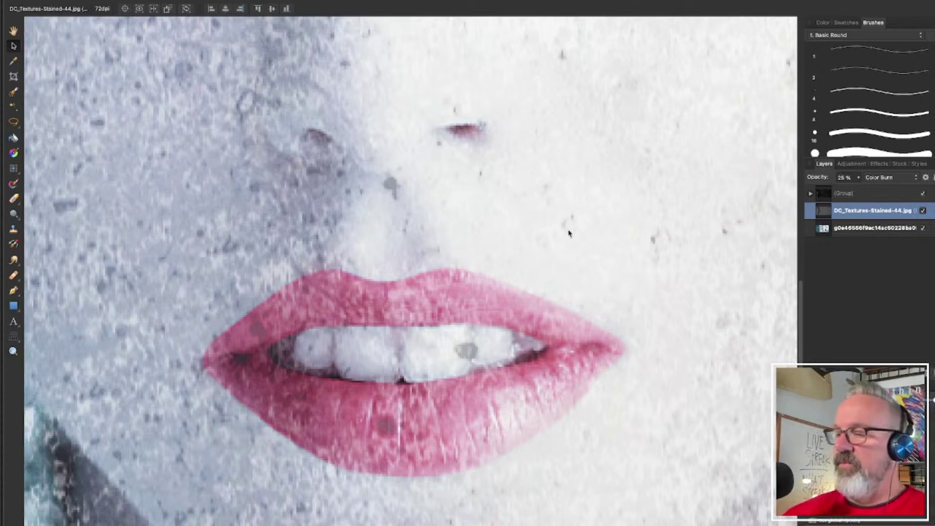
click(868, 195)
drag(860, 211, 862, 196)
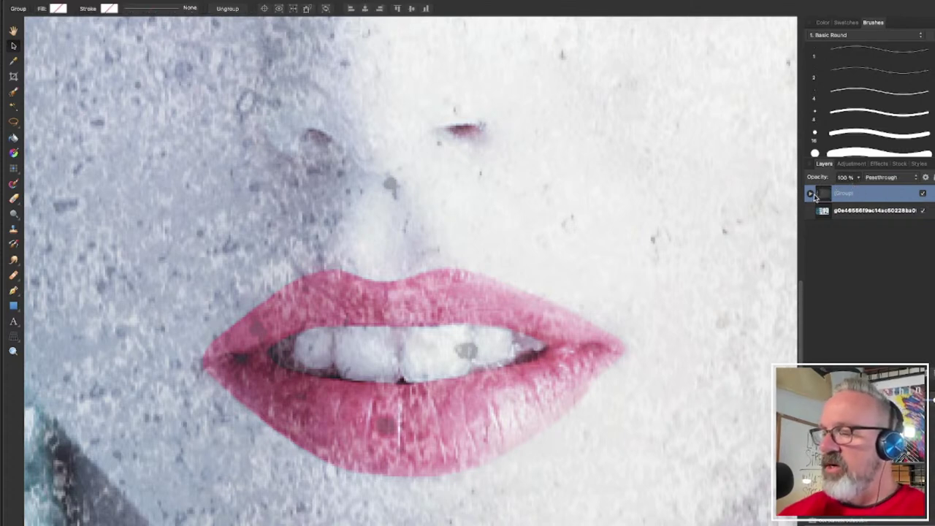
- Duplicate the stained concrete texture, move the copy below the portrait and hide it
click(810, 193)
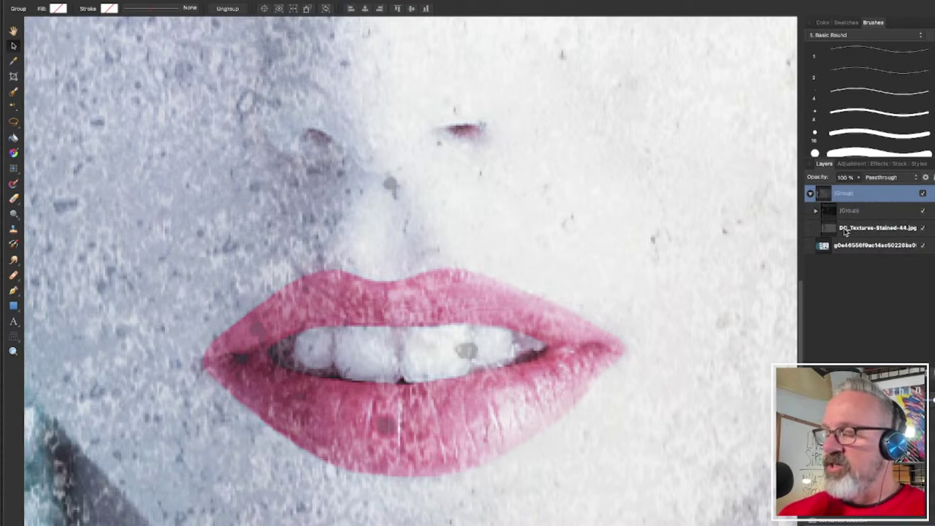
click(845, 231)
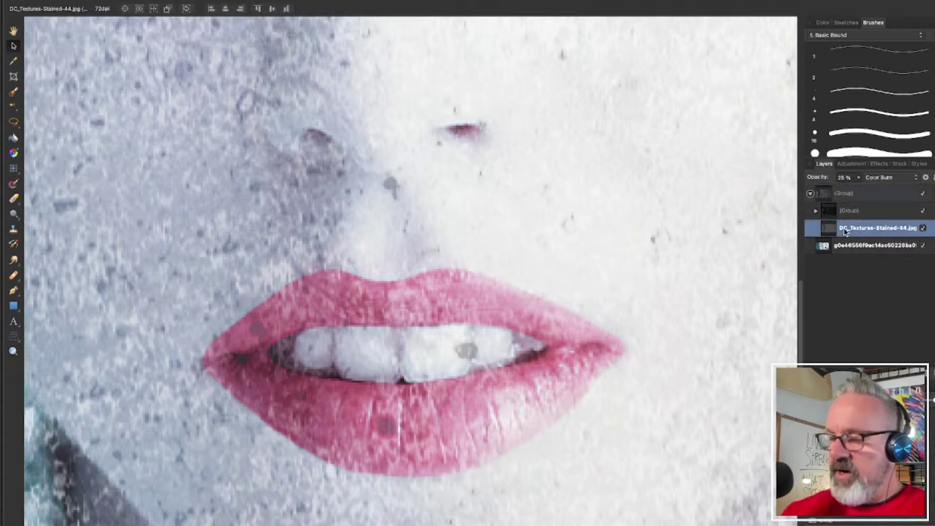
key(super+j)
drag(845, 231, 903, 263)
click(923, 263)
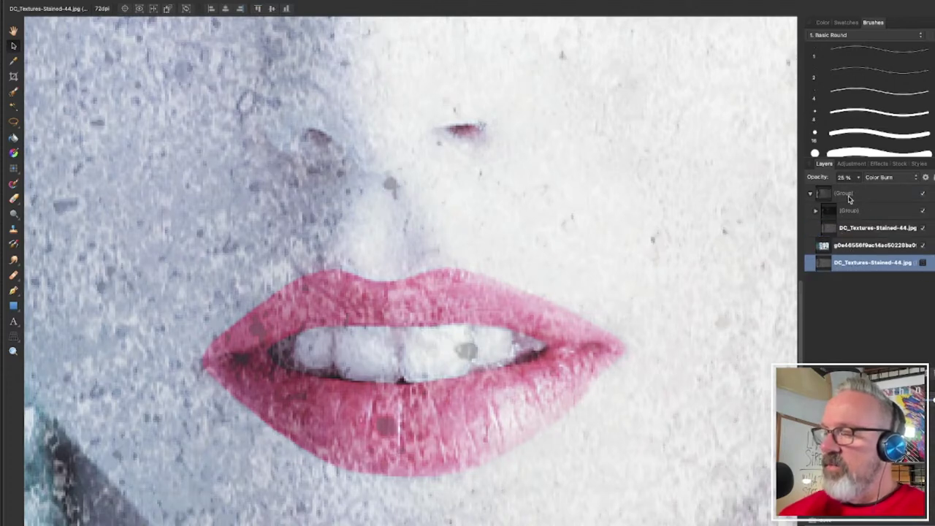
- Collapse the top texture group and add a new mask layer above it
click(809, 193)
click(840, 193)
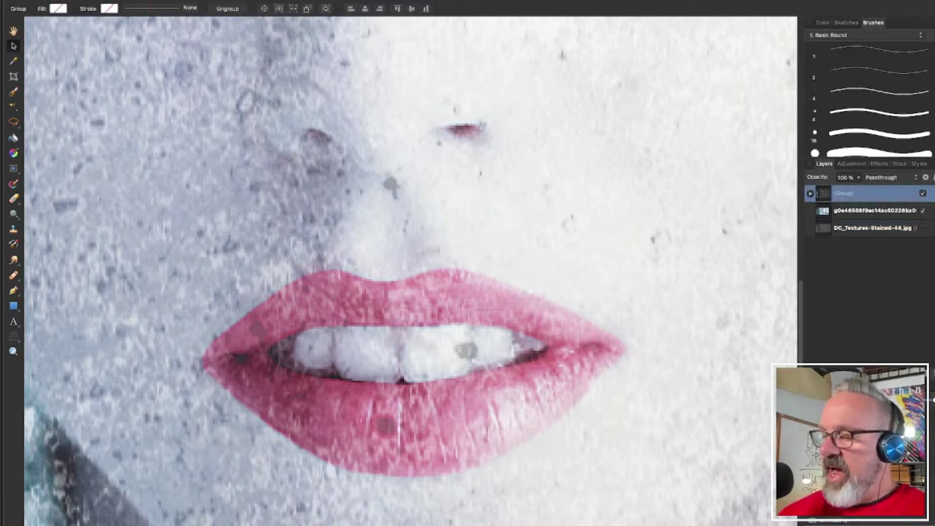
click(869, 511)
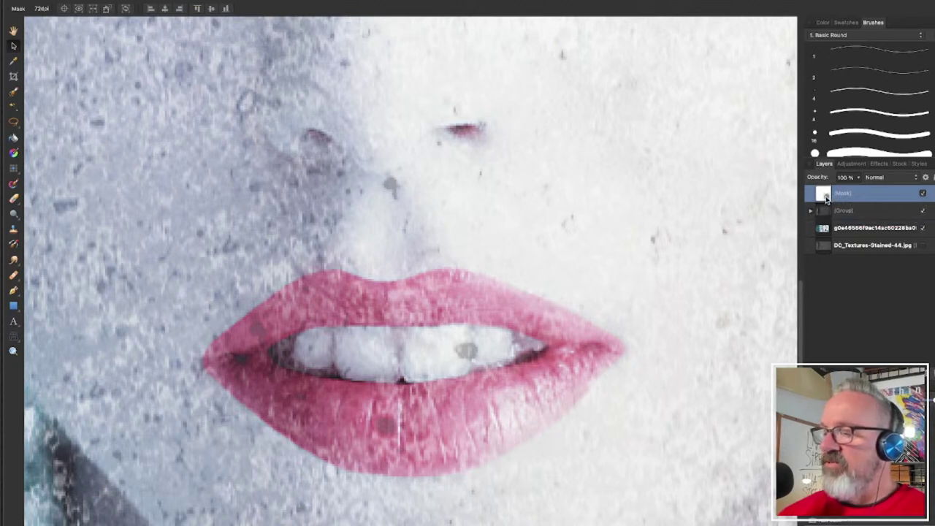
- Nest the mask in the texture group and pick a soft 32 px Paint Brush with colour settings shown
drag(826, 199, 826, 215)
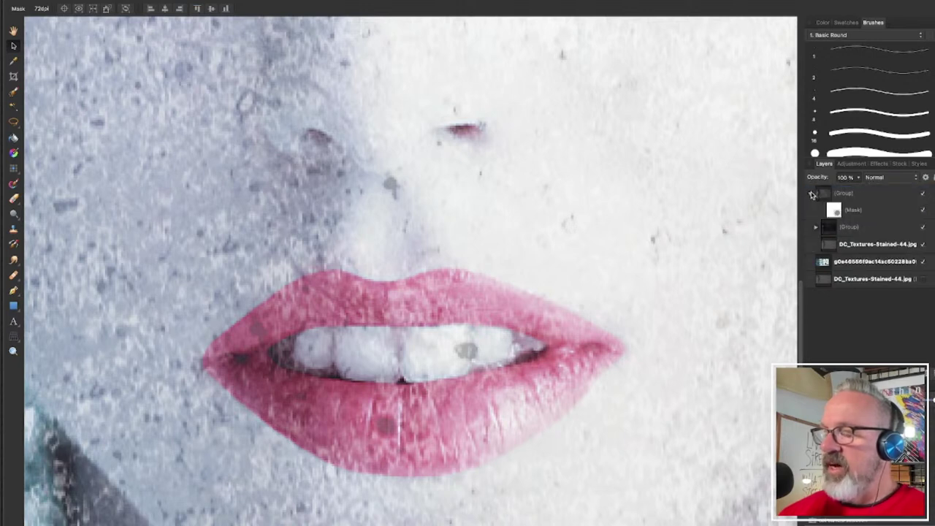
scroll(865, 59, down, 3)
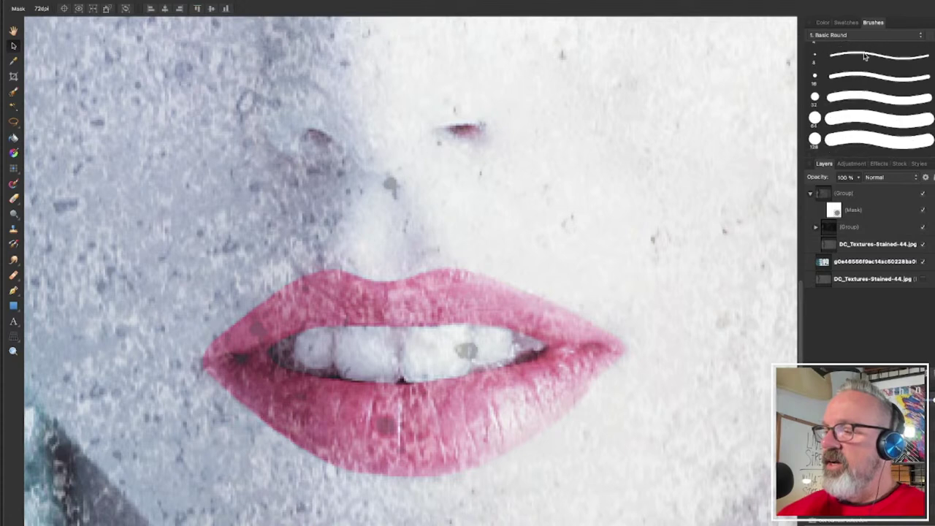
scroll(871, 120, down, 3)
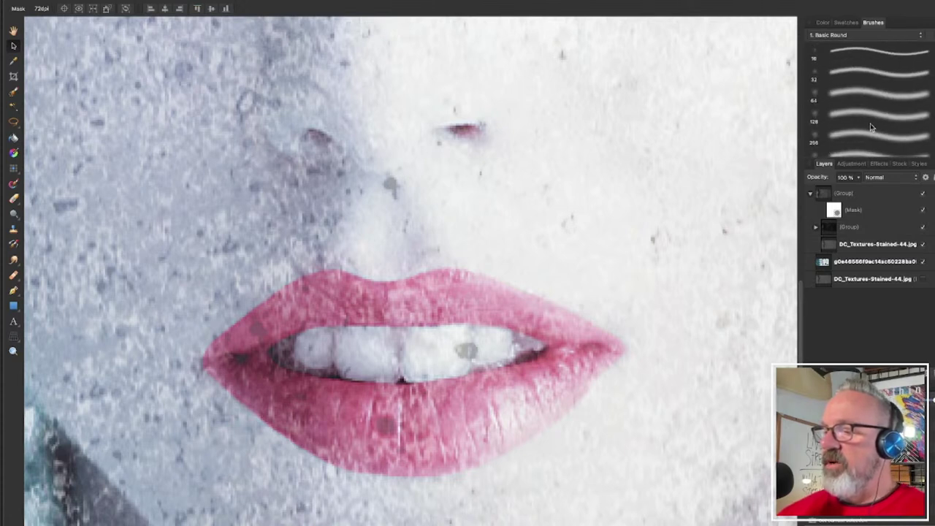
click(869, 135)
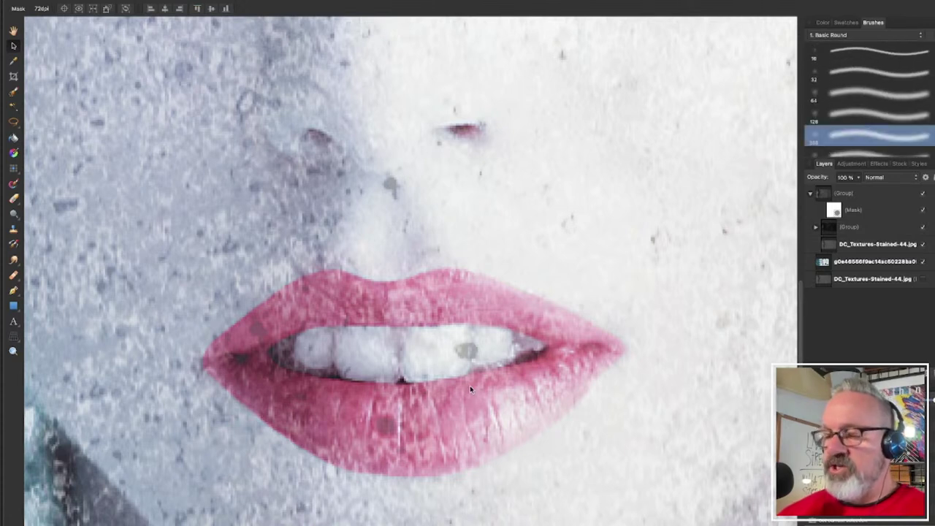
key(b)
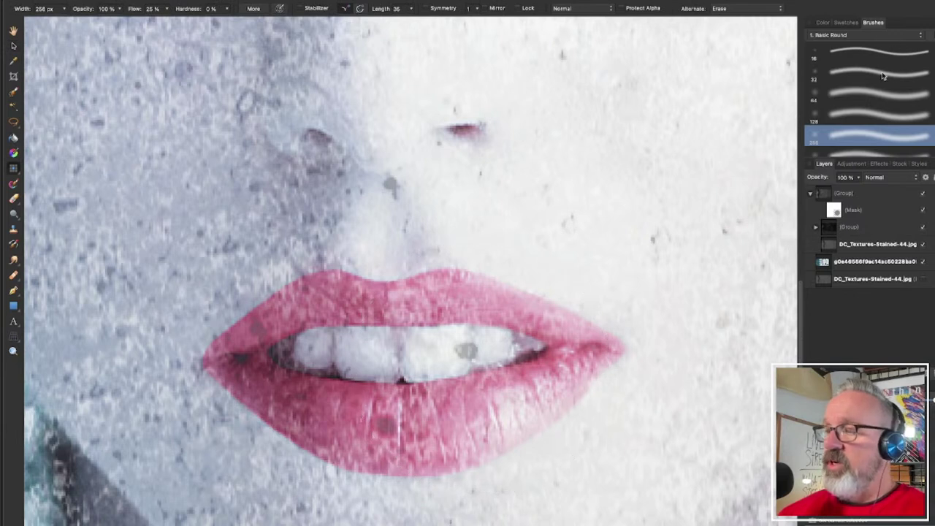
click(860, 94)
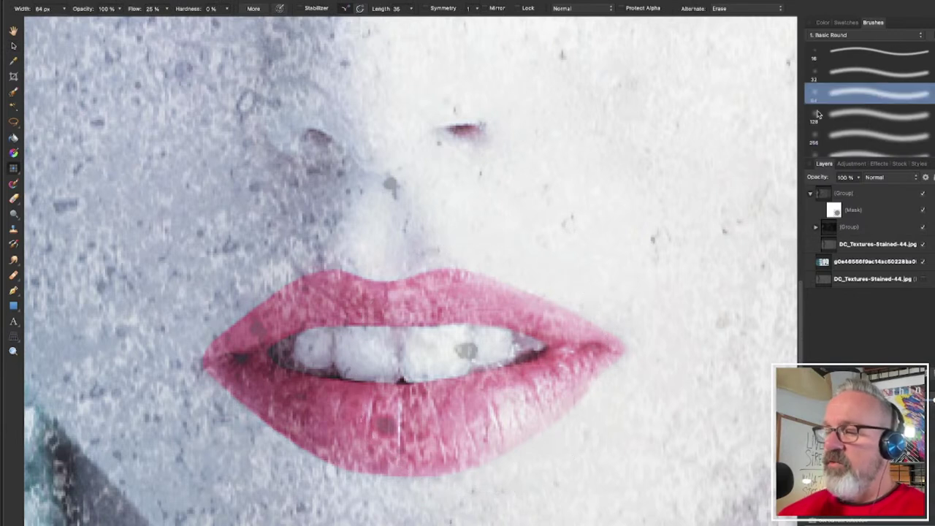
click(865, 71)
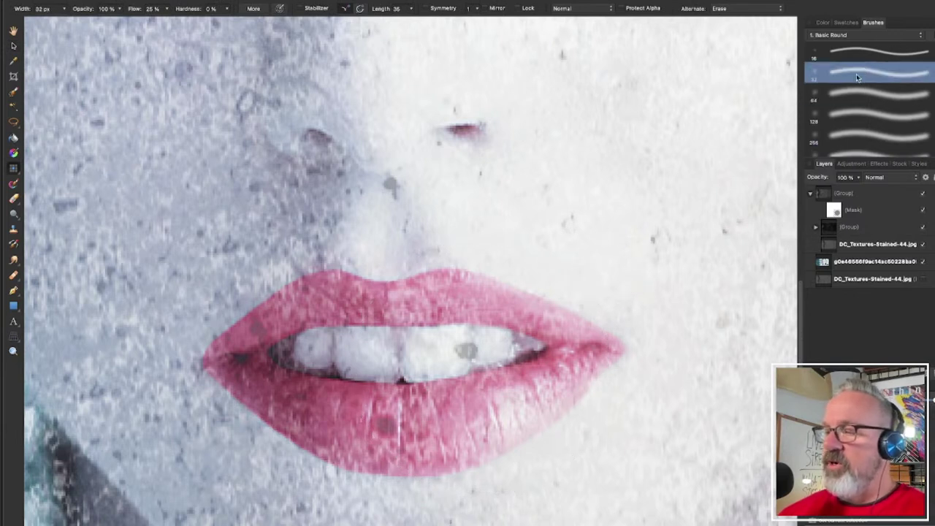
click(824, 23)
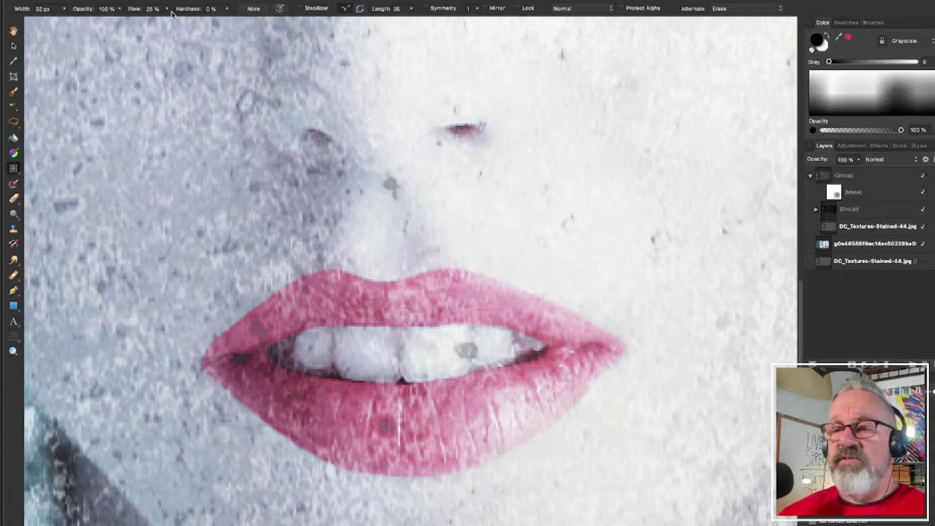
- Paint black on the mask across the teeth at 52%, then 71% brush opacity
click(119, 8)
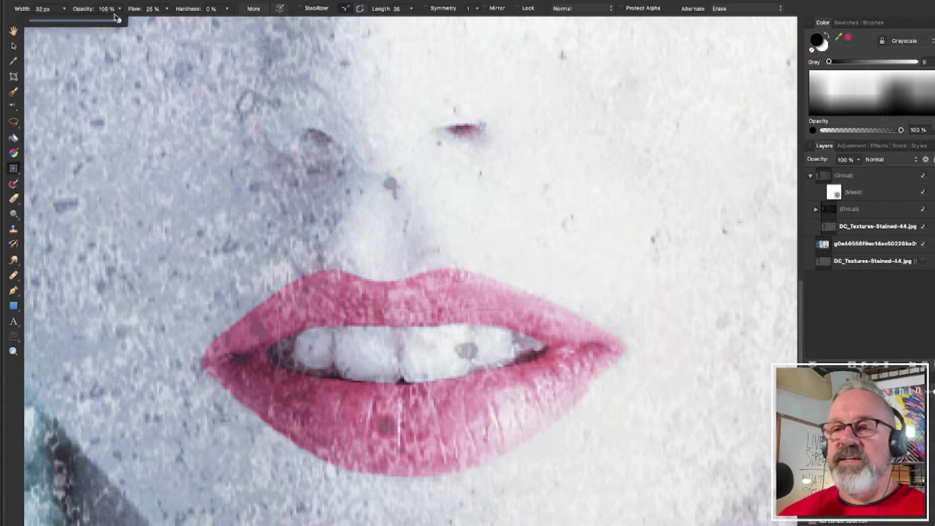
drag(122, 20, 76, 20)
drag(477, 347, 463, 349)
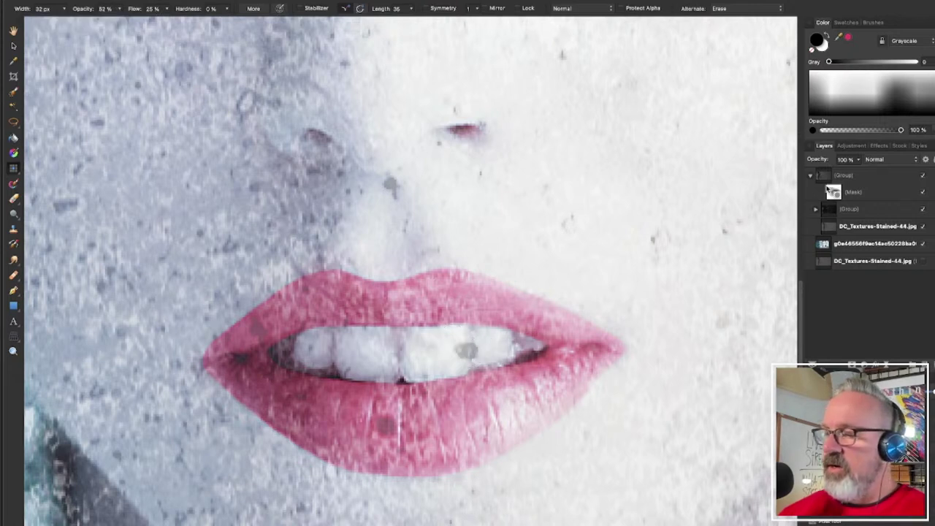
click(833, 191)
mouse_move(476, 353)
mouse_down()
mouse_move(437, 340)
mouse_move(489, 348)
mouse_move(410, 361)
mouse_move(347, 354)
mouse_up()
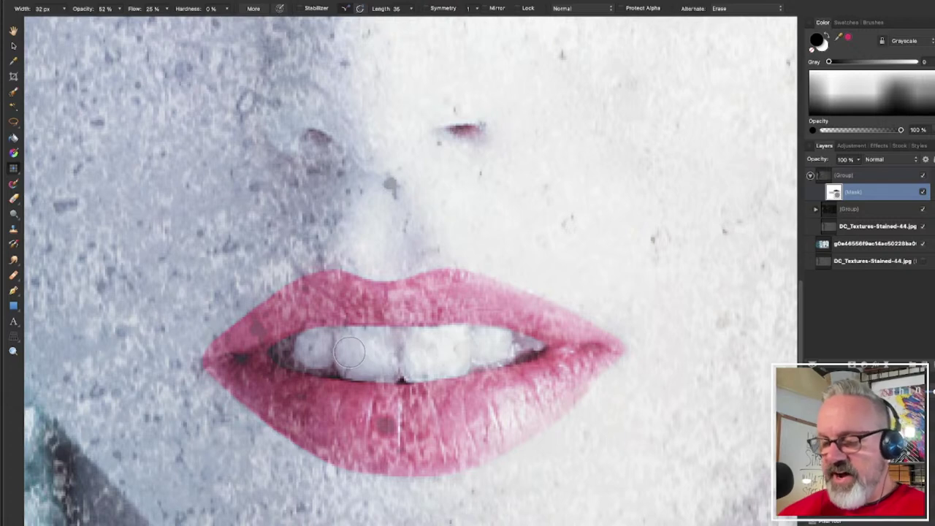
click(120, 8)
drag(120, 19, 134, 19)
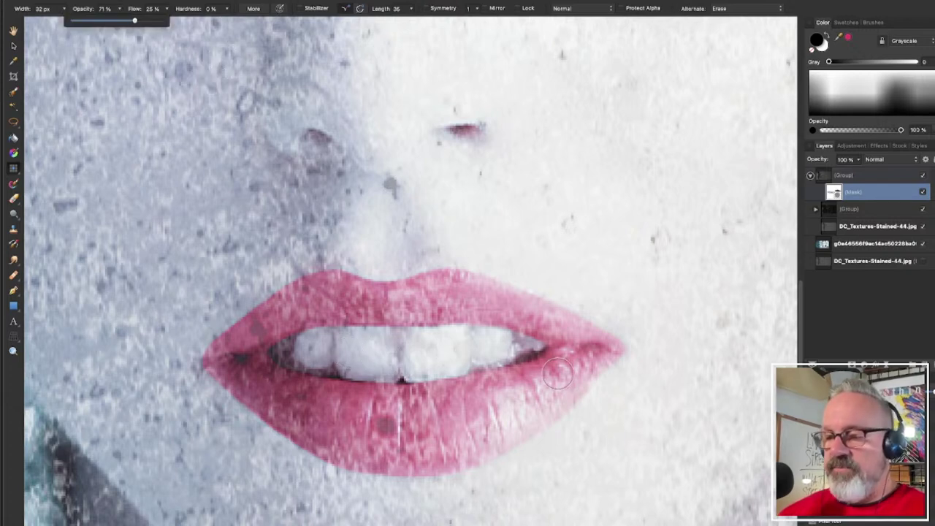
mouse_move(504, 356)
mouse_down()
mouse_move(424, 365)
mouse_move(303, 354)
mouse_move(486, 346)
mouse_move(348, 330)
mouse_move(283, 355)
mouse_move(322, 366)
mouse_move(288, 355)
mouse_move(521, 352)
mouse_move(473, 340)
mouse_move(520, 344)
mouse_move(435, 358)
mouse_move(452, 352)
mouse_move(424, 344)
mouse_up()
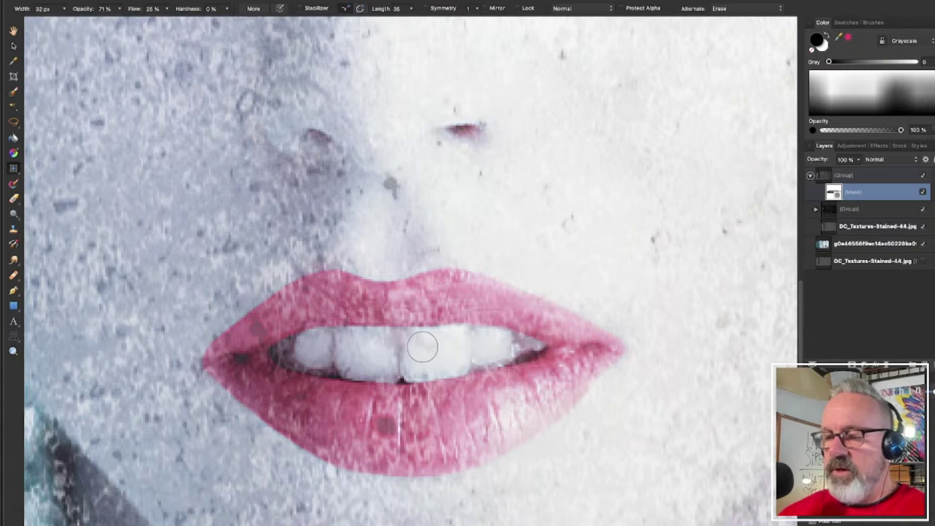
- At 100% opacity, mask the texture off the left teeth and nostril spot, toggling the group to compare
click(120, 8)
drag(132, 23, 149, 22)
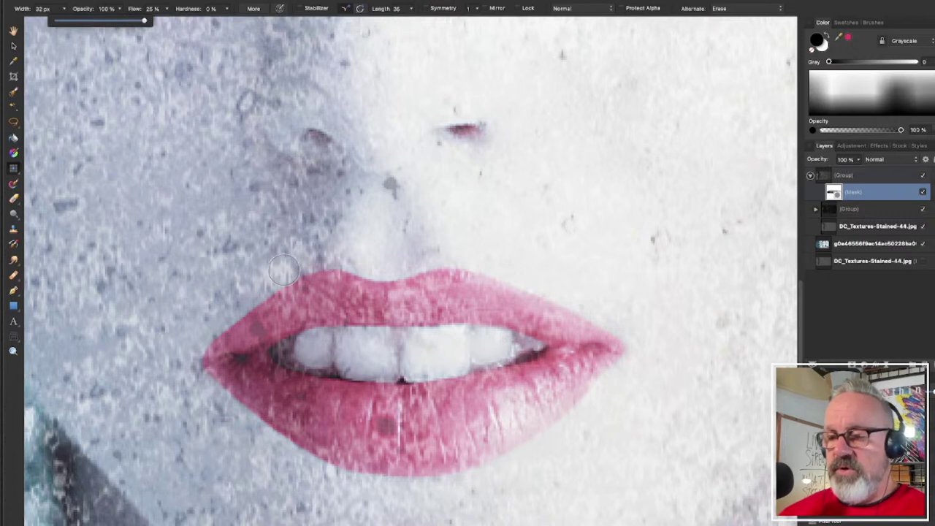
click(407, 352)
mouse_move(409, 352)
mouse_down()
mouse_move(354, 334)
mouse_move(295, 351)
mouse_move(350, 358)
mouse_up()
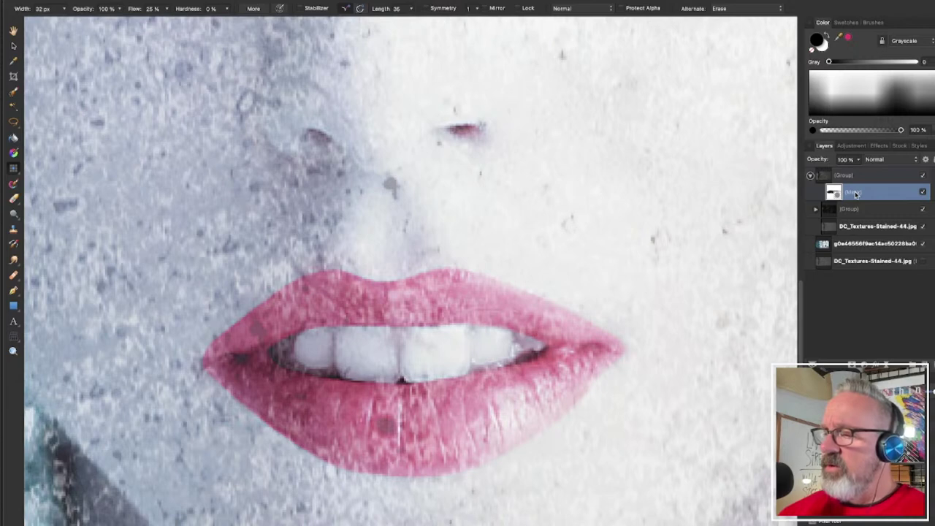
click(923, 177)
click(924, 177)
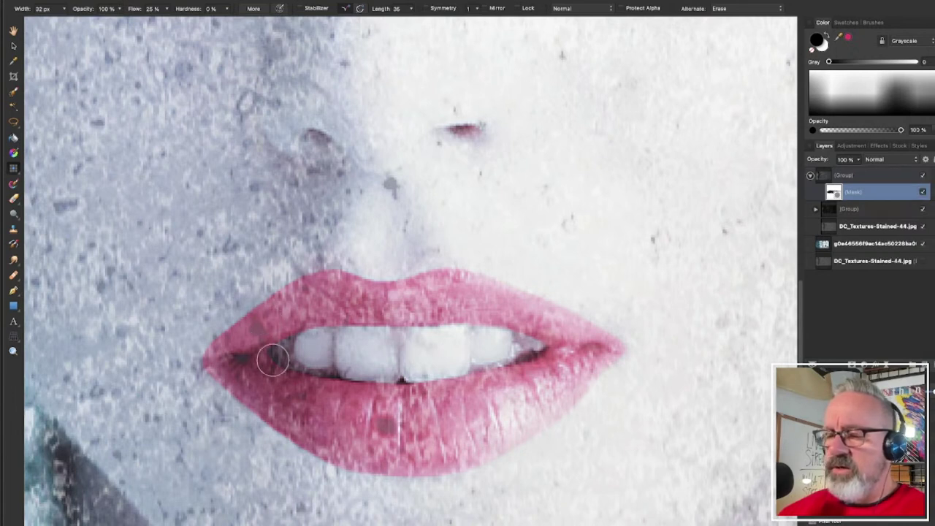
mouse_move(327, 363)
mouse_down()
mouse_move(282, 351)
mouse_move(365, 338)
mouse_move(294, 343)
mouse_move(314, 339)
mouse_move(432, 338)
mouse_move(404, 347)
mouse_move(448, 369)
mouse_move(390, 369)
mouse_move(400, 374)
mouse_move(535, 347)
mouse_move(475, 339)
mouse_move(539, 347)
mouse_move(461, 335)
mouse_move(514, 355)
mouse_move(402, 378)
mouse_up()
mouse_move(338, 378)
mouse_down()
mouse_move(385, 382)
mouse_move(351, 363)
mouse_move(286, 361)
mouse_move(307, 361)
mouse_move(271, 346)
mouse_move(258, 328)
mouse_move(255, 359)
mouse_move(239, 370)
mouse_move(344, 428)
mouse_move(384, 431)
mouse_move(386, 420)
mouse_move(386, 446)
mouse_move(378, 438)
mouse_move(391, 422)
mouse_up()
mouse_move(350, 172)
mouse_down()
mouse_move(401, 193)
mouse_move(380, 179)
mouse_move(389, 196)
mouse_move(394, 185)
mouse_move(396, 197)
mouse_move(397, 178)
mouse_move(402, 191)
mouse_move(391, 213)
mouse_move(385, 199)
mouse_move(281, 207)
mouse_up()
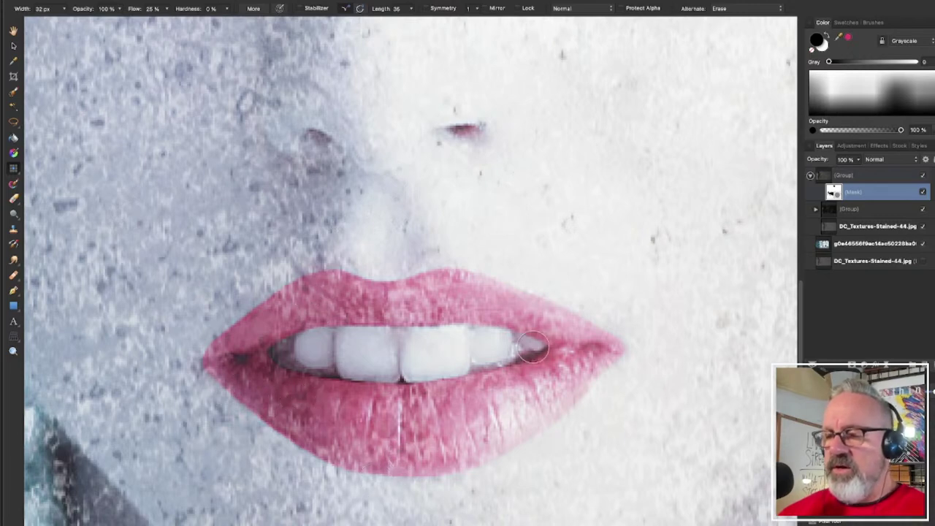
- Zoom in on the eyes and paint black on the mask over the grey stain spot
scroll(560, 316, down, 3)
scroll(592, 192, up, 5)
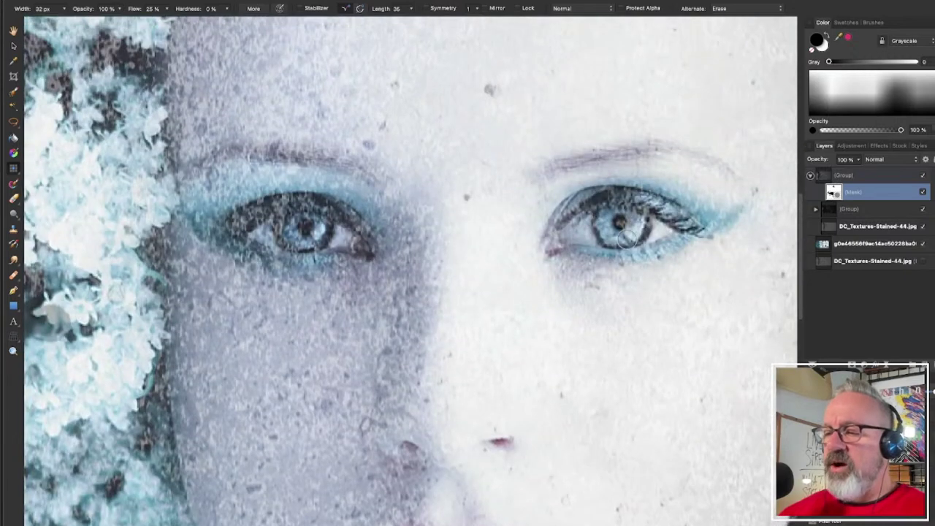
scroll(632, 212, up, 4)
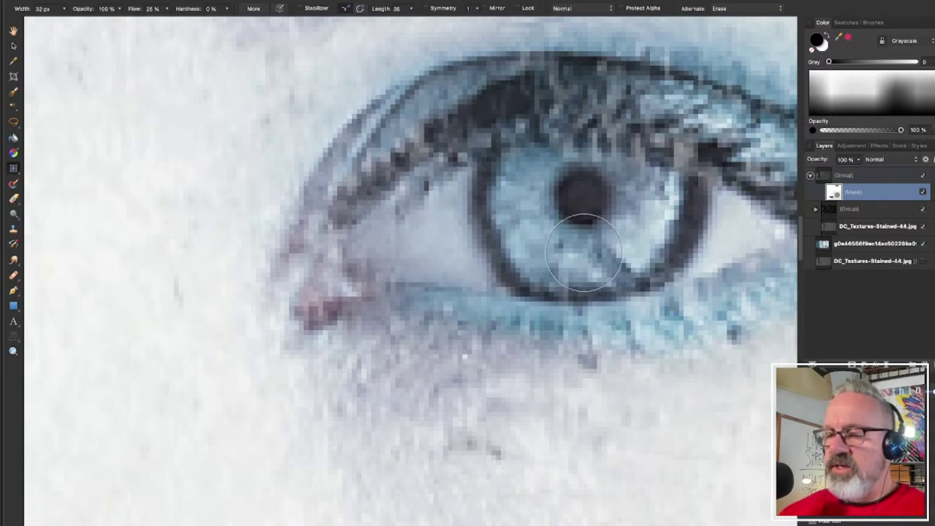
scroll(395, 241, left, 5)
scroll(395, 240, down, 3)
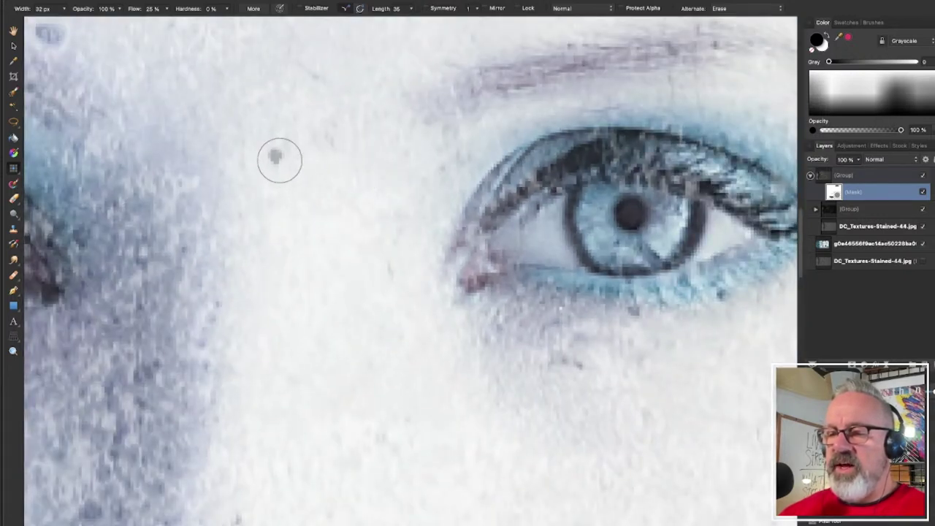
drag(275, 157, 276, 153)
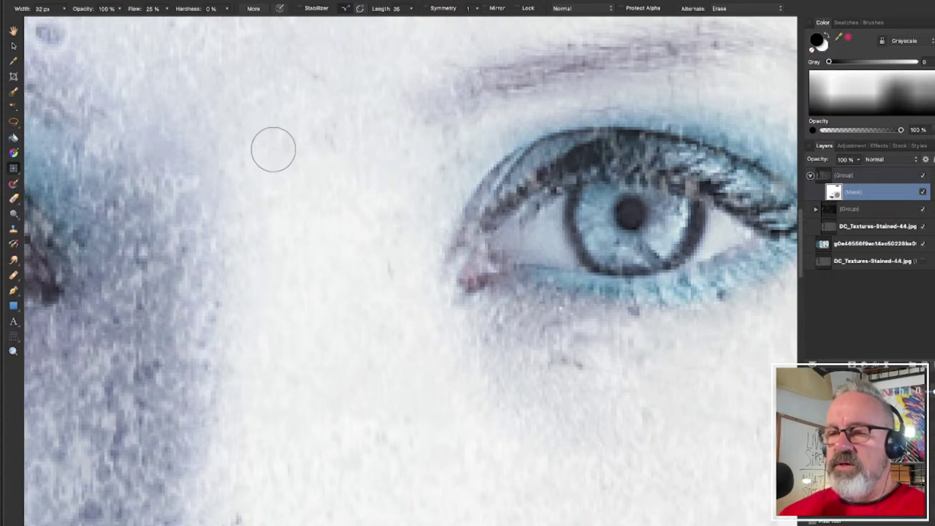
scroll(273, 149, left, 10)
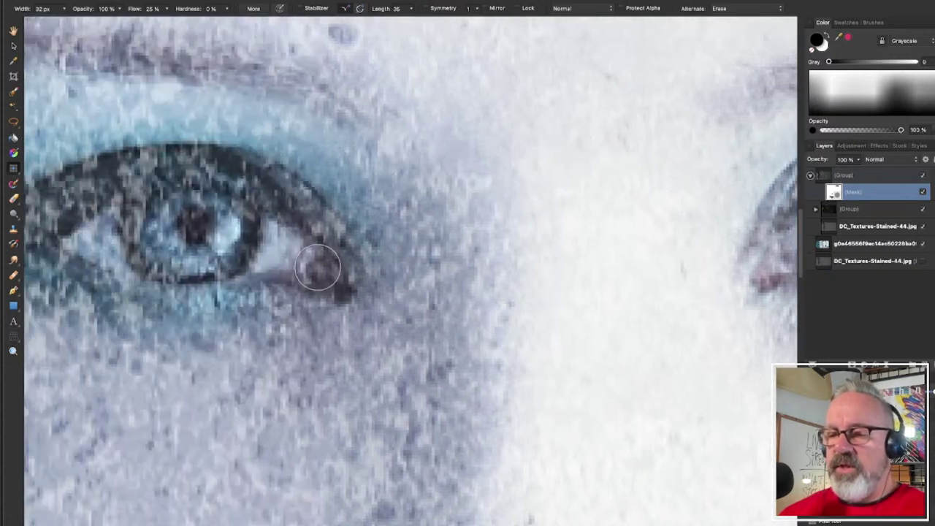
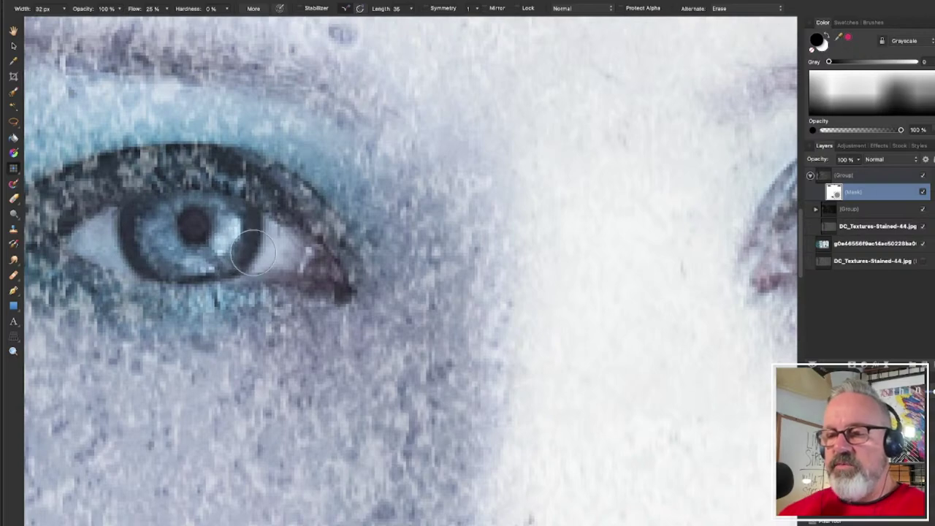
- Toggle the texture mask off and back on to compare the result
scroll(674, 241, down, 2)
scroll(674, 241, down, 5)
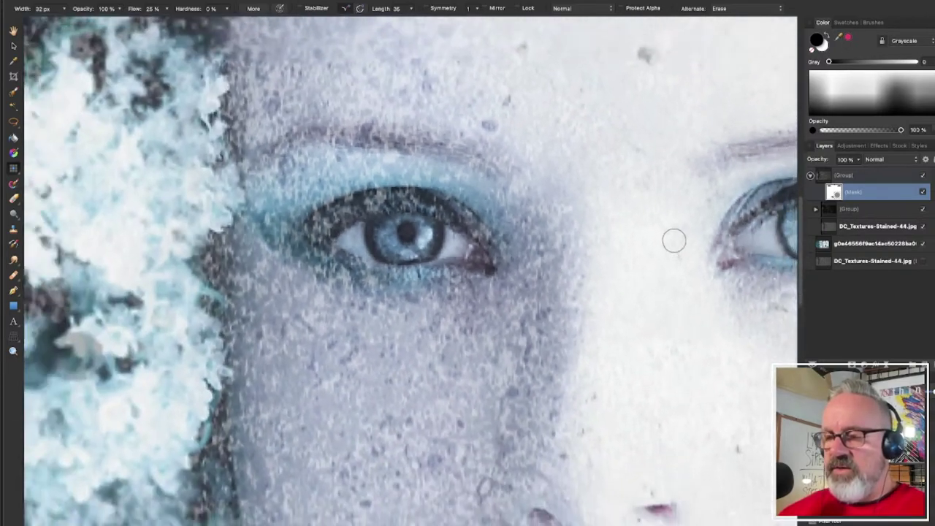
scroll(719, 274, right, 5)
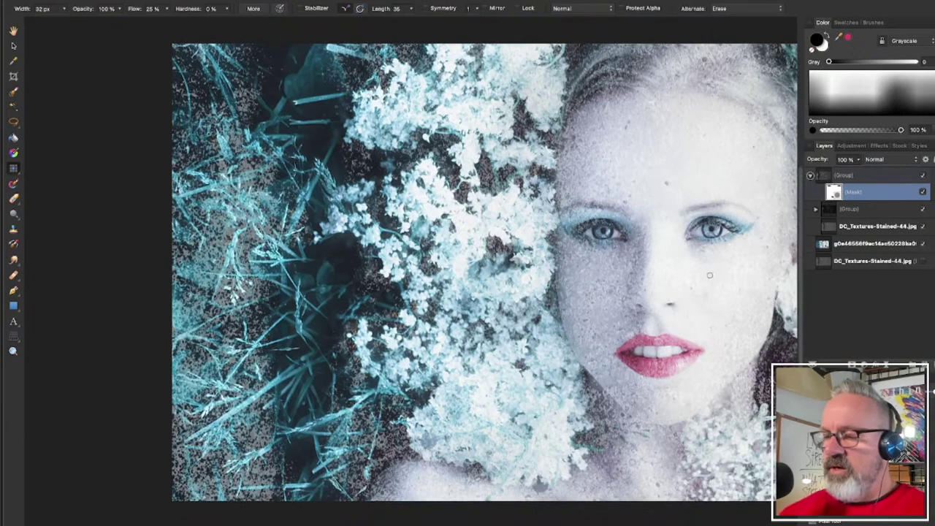
scroll(708, 278, right, 3)
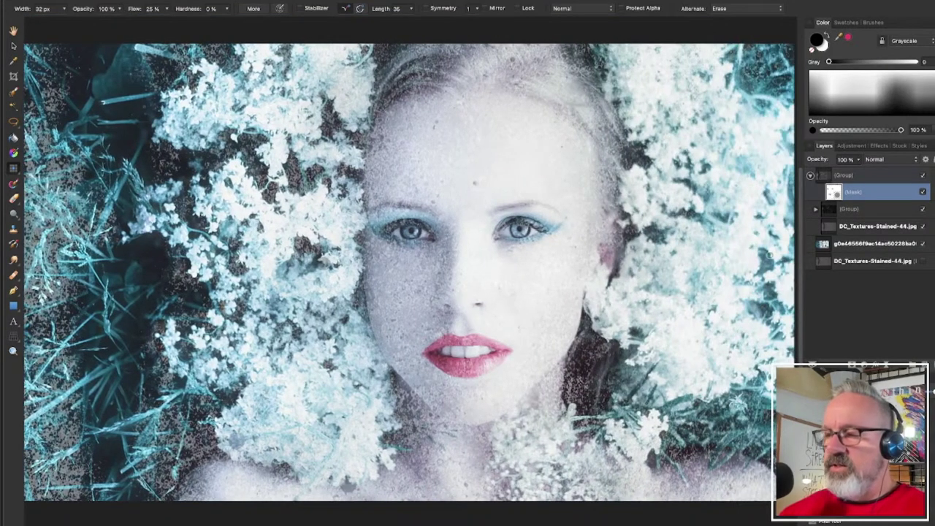
click(923, 193)
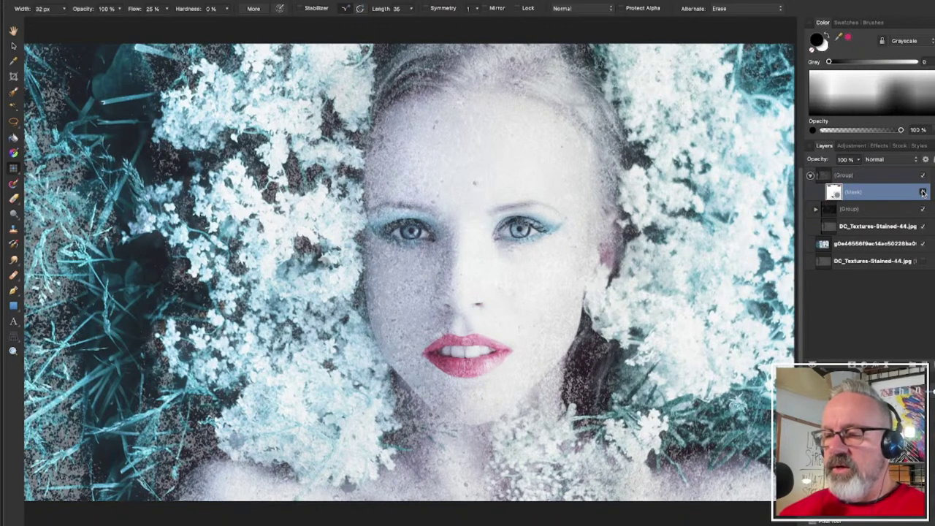
click(922, 192)
click(922, 192)
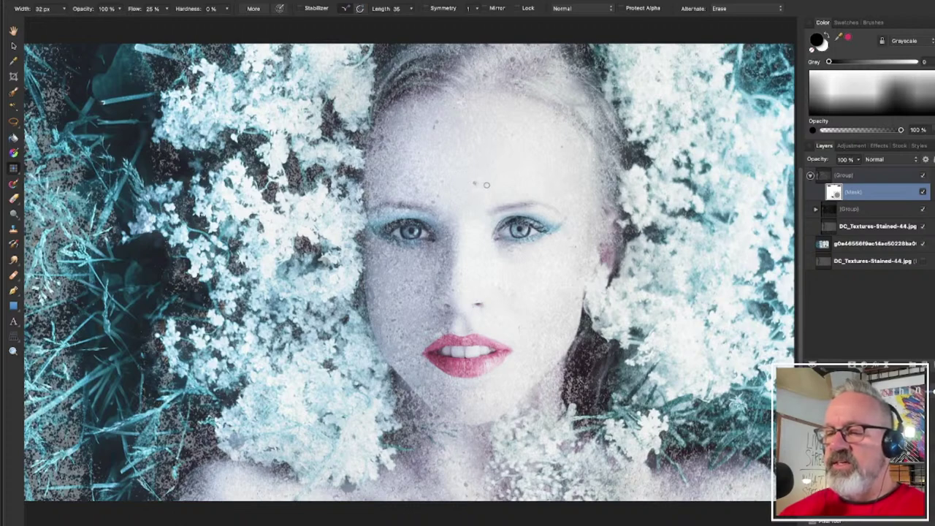
- Paint out the dark forehead speck and lighten the grey blob below the foliage
scroll(489, 185, up, 5)
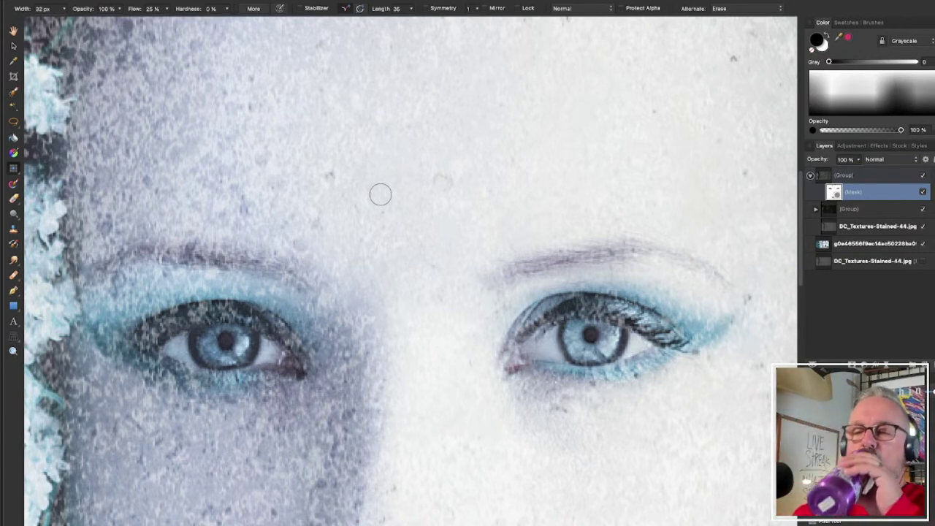
scroll(379, 193, up, 1)
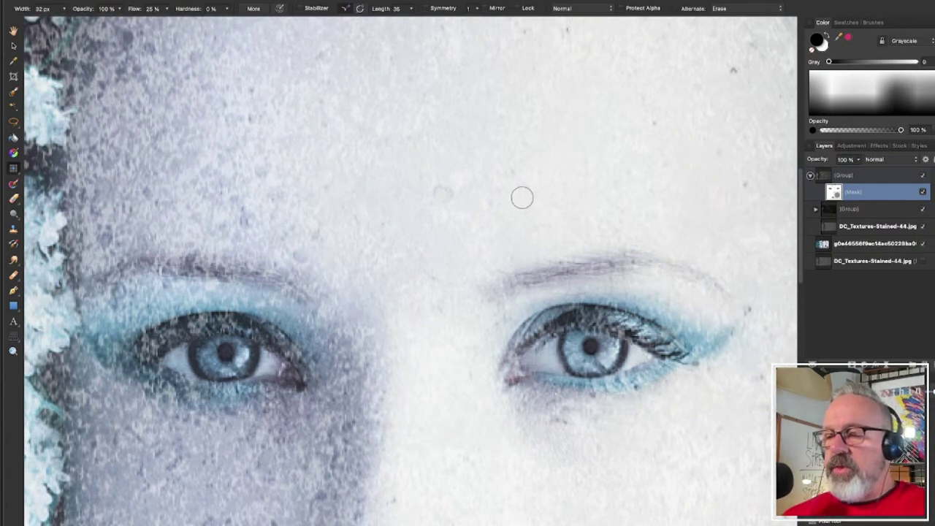
scroll(447, 200, up, 10)
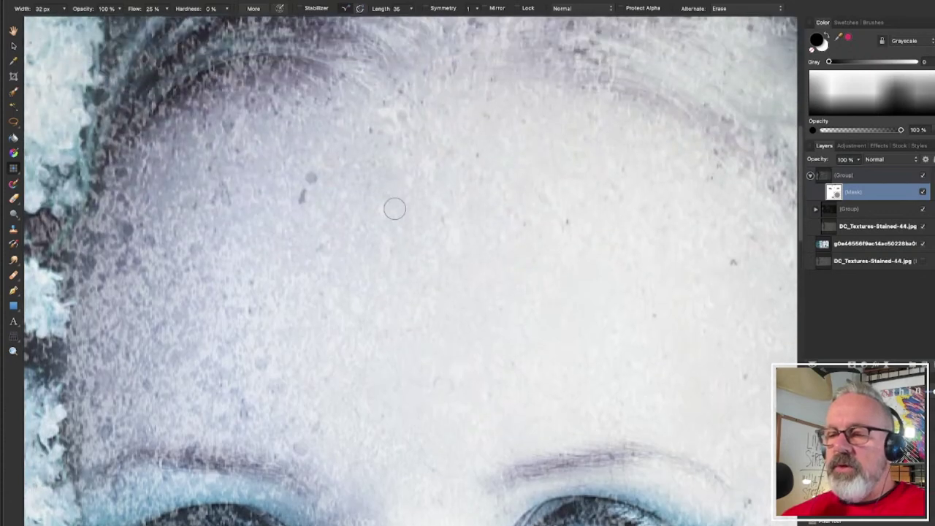
mouse_move(305, 181)
mouse_down()
mouse_move(302, 198)
mouse_move(311, 178)
mouse_up()
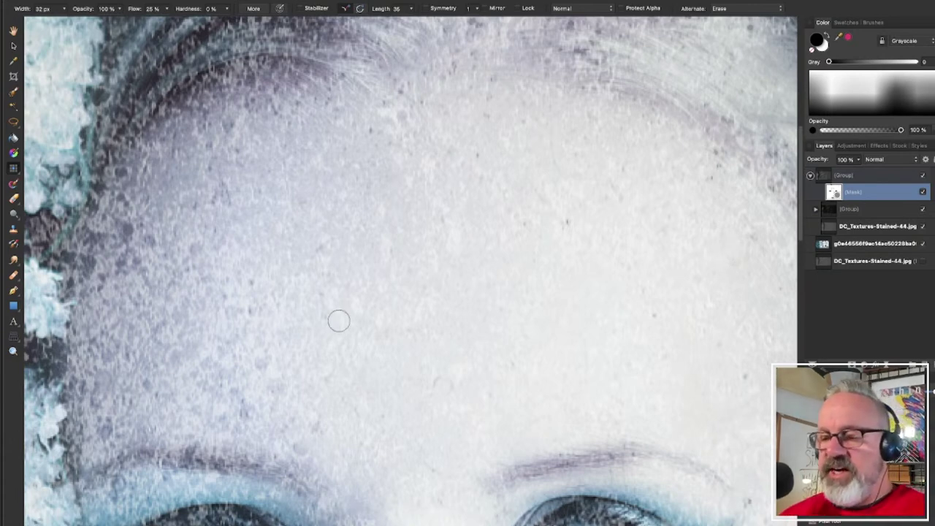
scroll(333, 307, down, 5)
scroll(429, 369, down, 3)
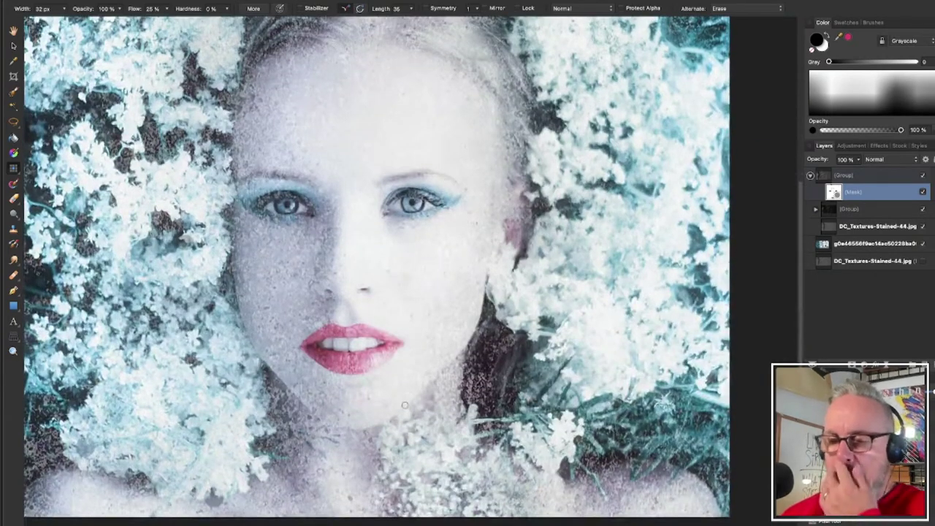
scroll(381, 407, down, 3)
scroll(361, 420, up, 5)
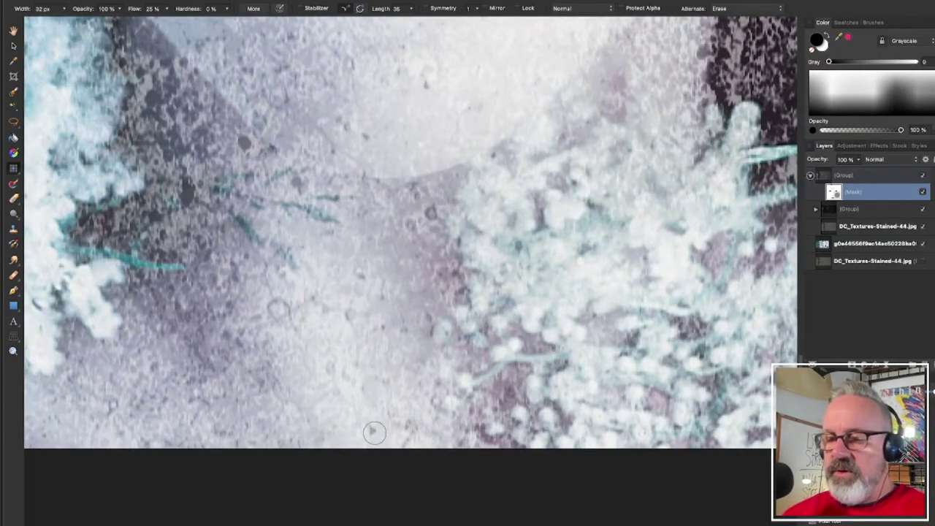
scroll(285, 402, left, 10)
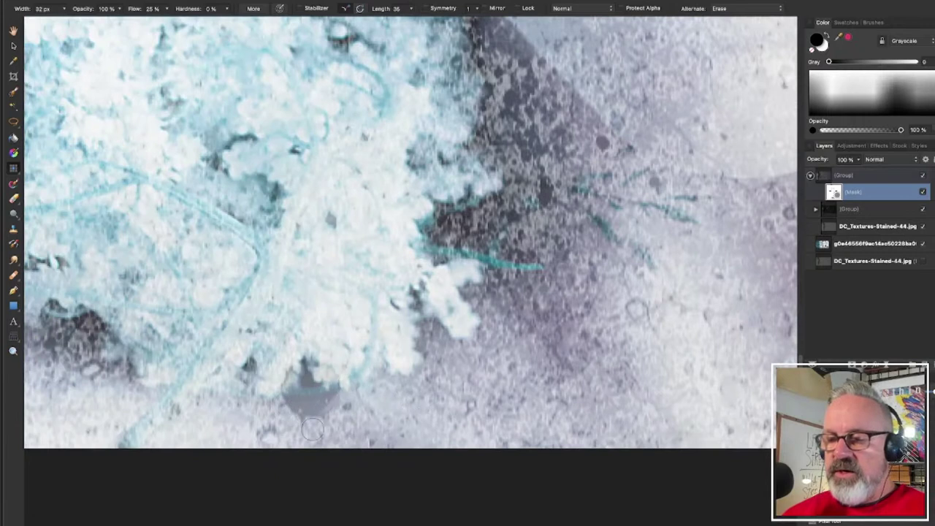
mouse_move(285, 426)
mouse_down()
mouse_move(330, 405)
mouse_move(309, 390)
mouse_move(288, 404)
mouse_move(299, 392)
mouse_move(298, 405)
mouse_move(350, 408)
mouse_move(339, 402)
mouse_move(313, 400)
mouse_move(382, 439)
mouse_move(321, 415)
mouse_up()
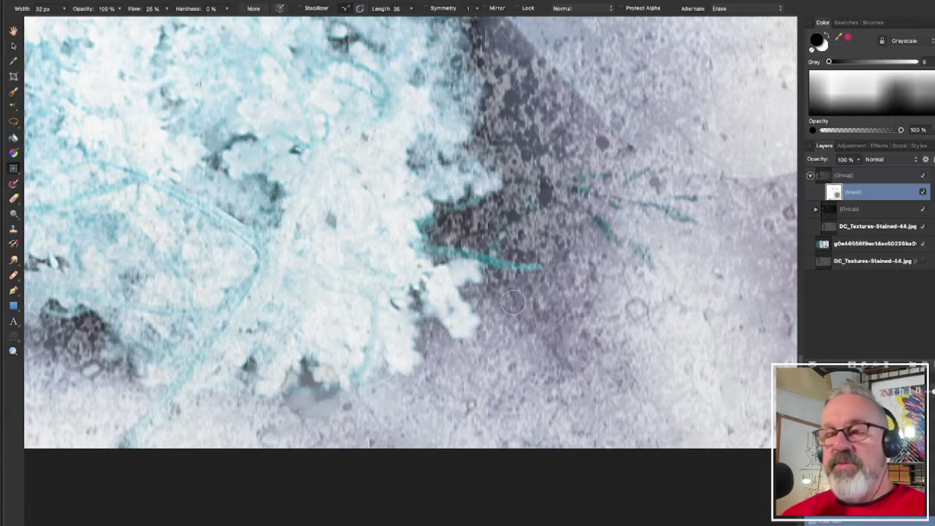
- Dab away a dark patch in the speckled area, then zoom back in on the face
scroll(565, 281, down, 5)
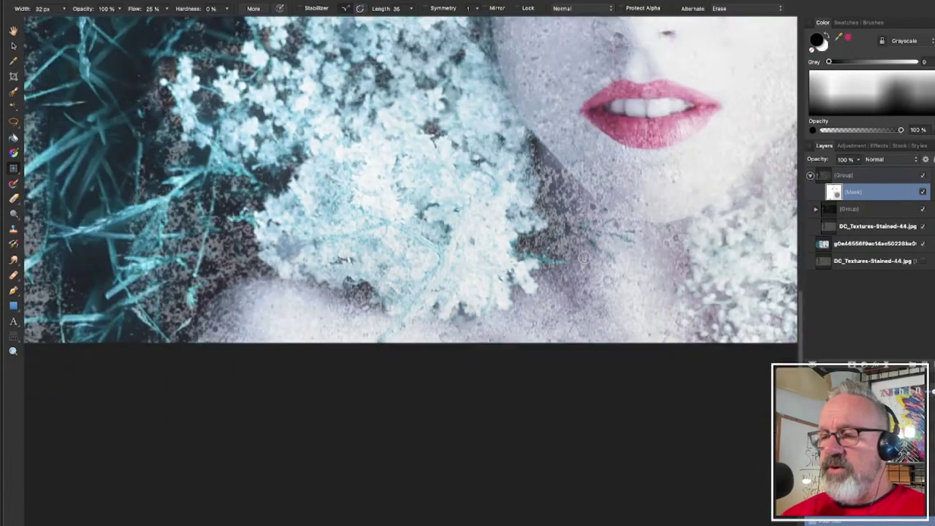
scroll(664, 290, up, 3)
scroll(604, 332, up, 4)
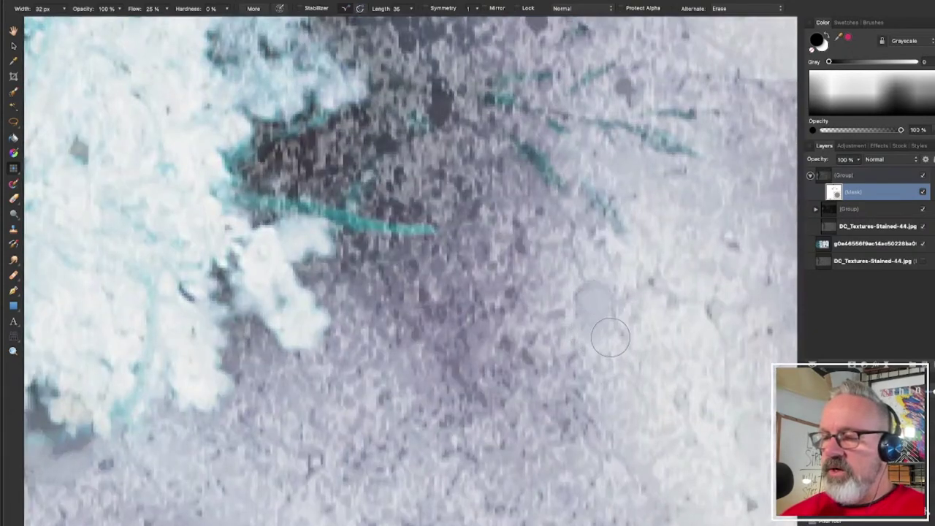
click(594, 308)
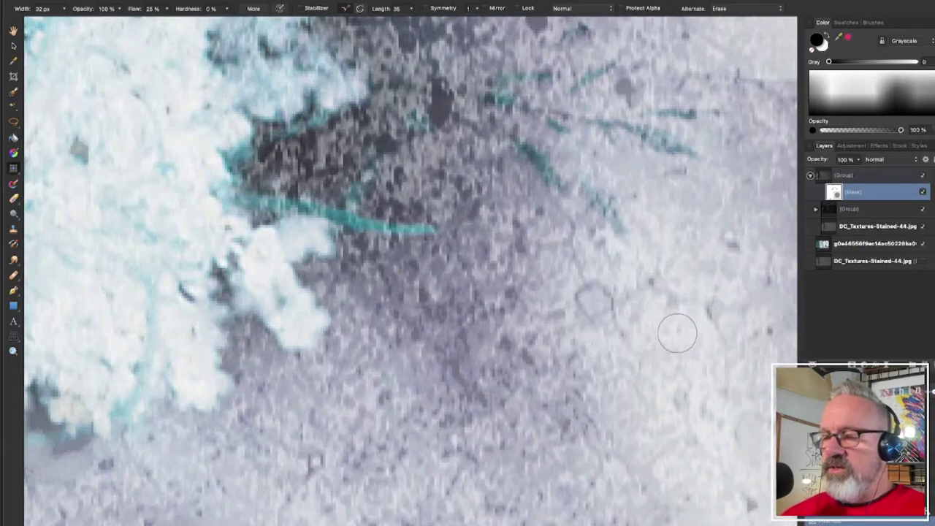
scroll(676, 329, down, 4)
scroll(694, 331, up, 5)
scroll(694, 331, right, 5)
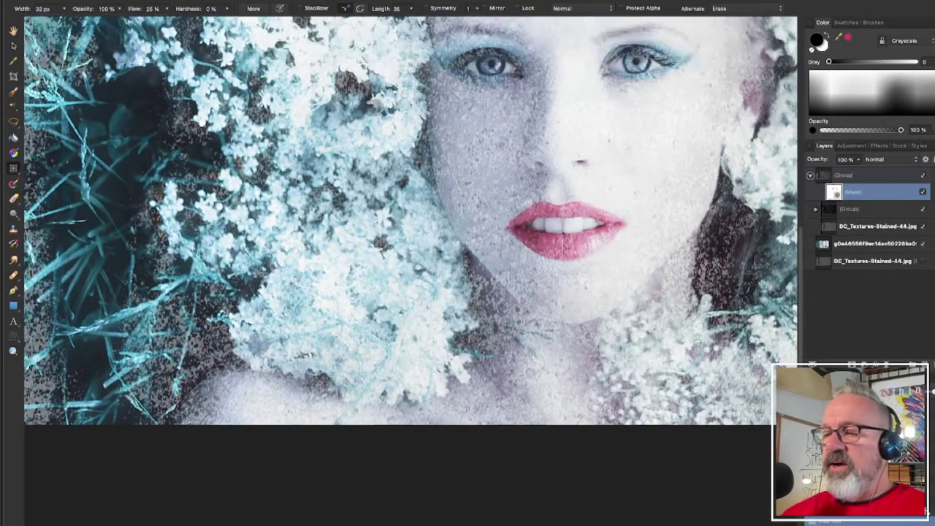
scroll(699, 340, right, 3)
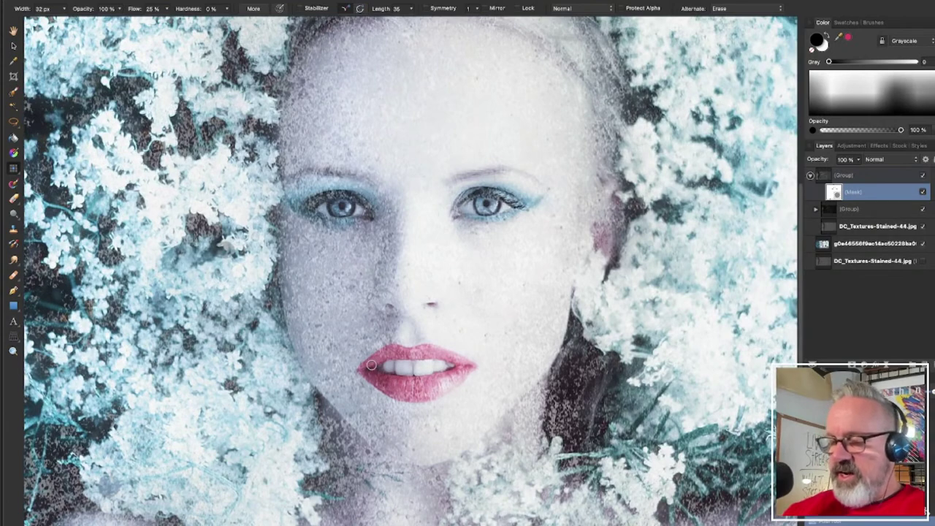
key(ctrl+0)
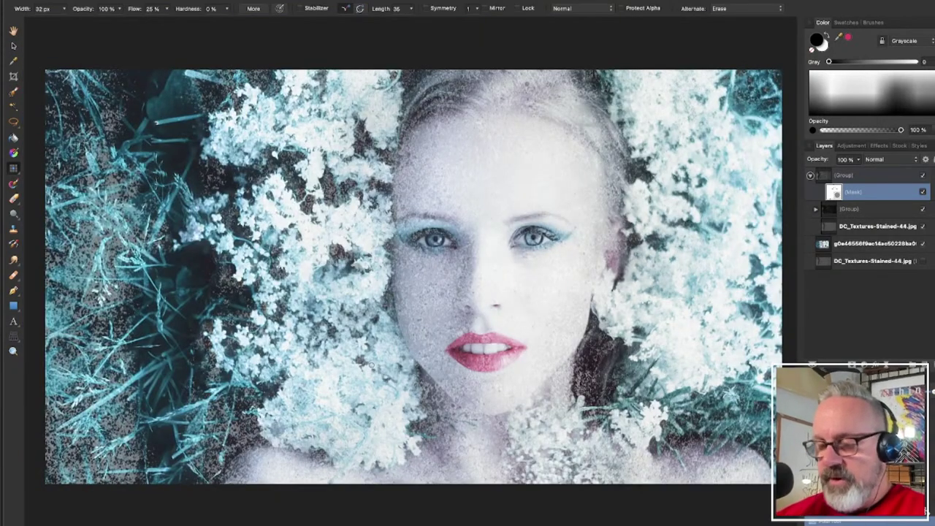
key(ctrl+plus)
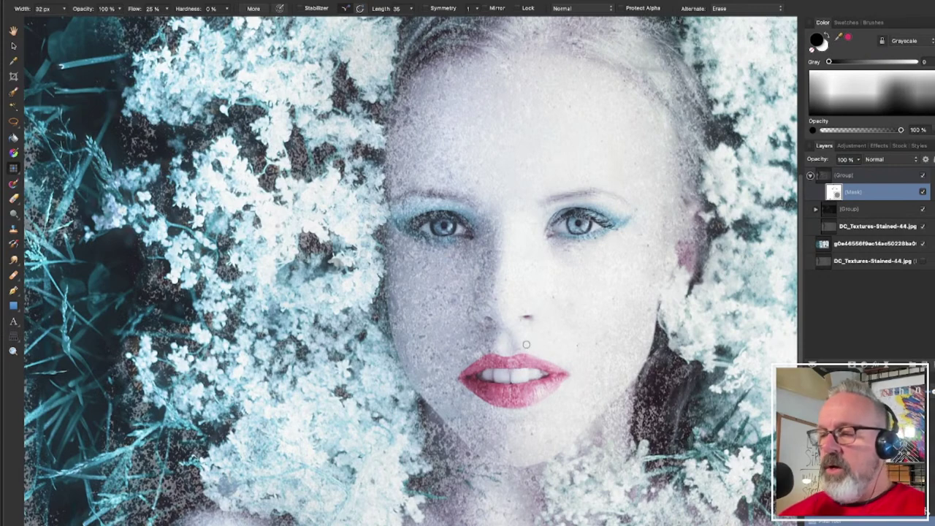
- Compare with the texture group hidden, then raise the group's opacity to 67%
click(924, 176)
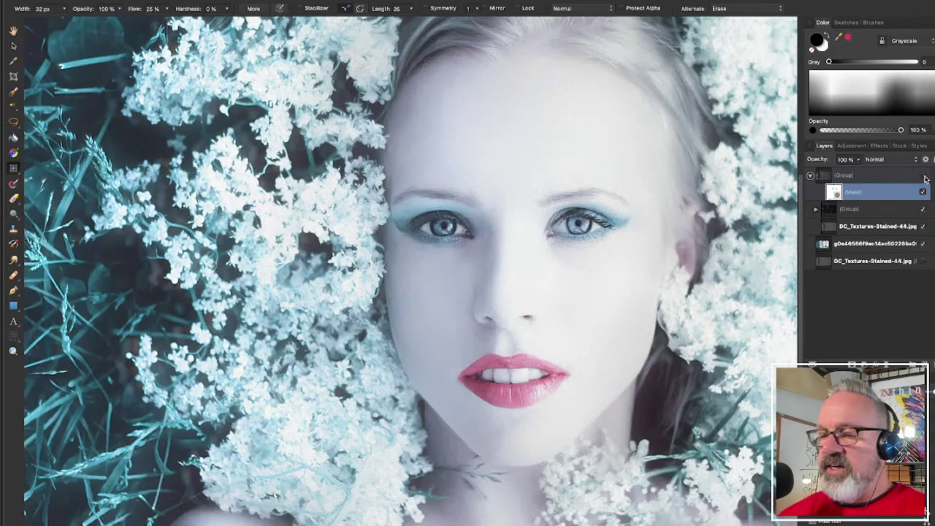
click(924, 177)
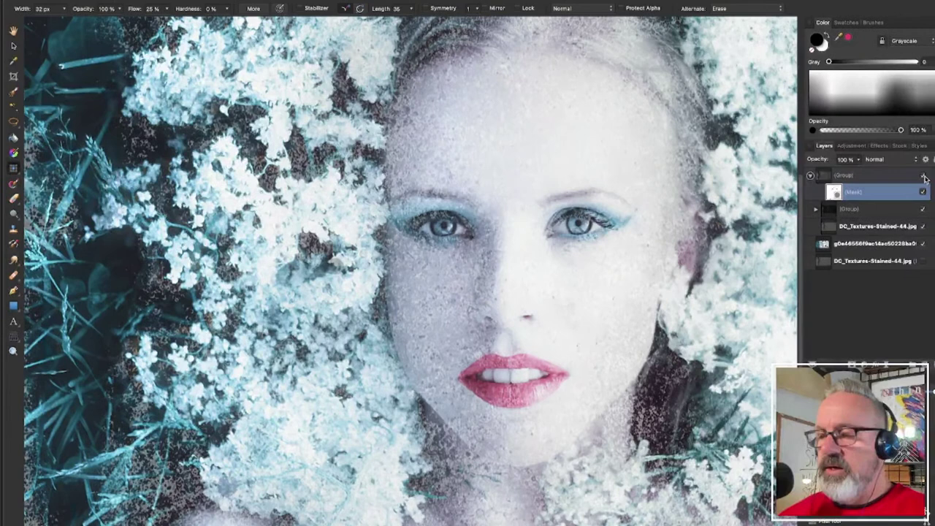
click(882, 176)
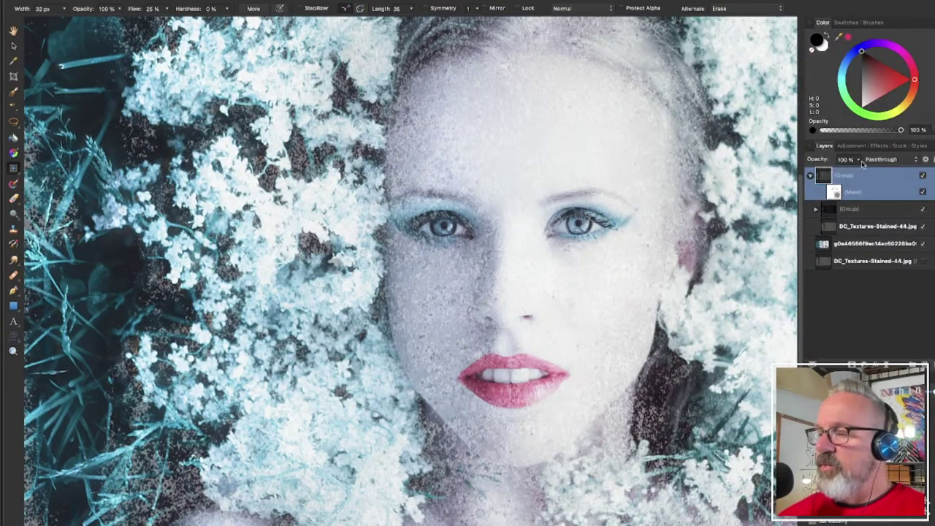
click(859, 160)
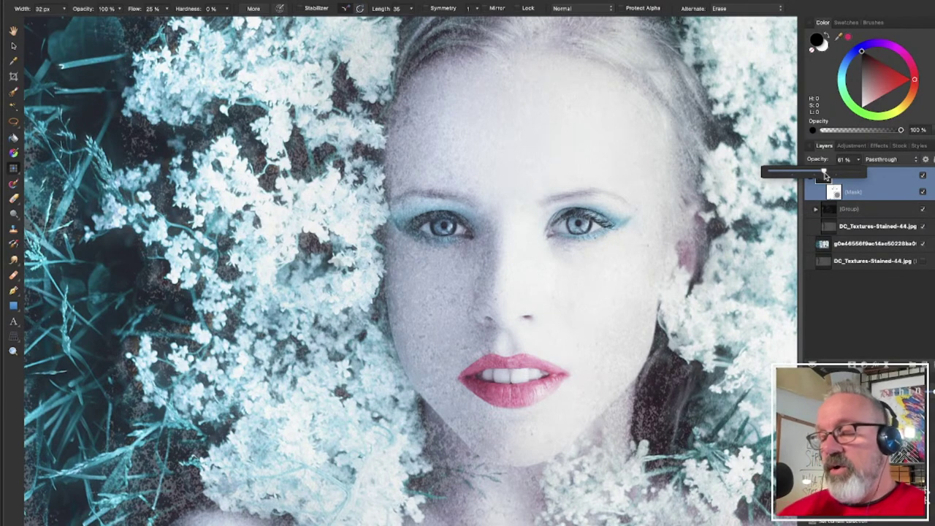
drag(825, 175, 831, 175)
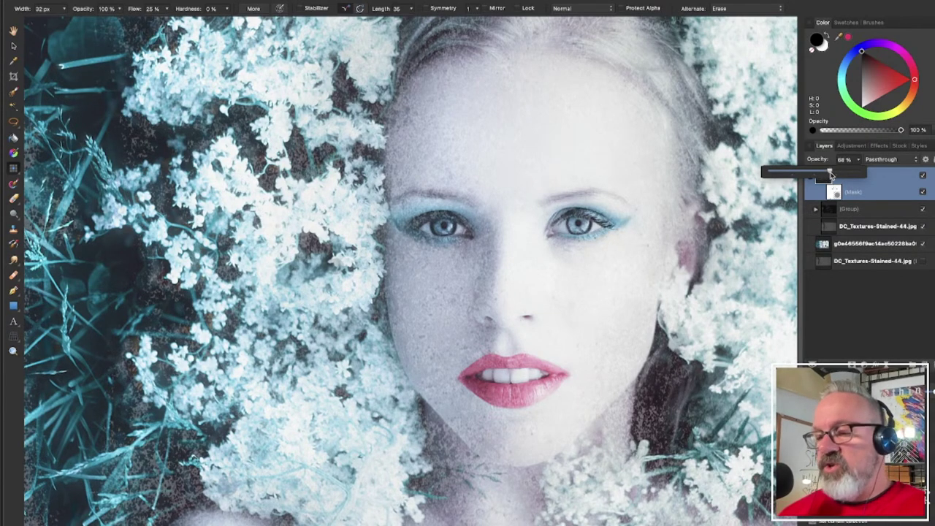
- Reselect the top Group layer in the Layers stack
click(877, 210)
click(851, 177)
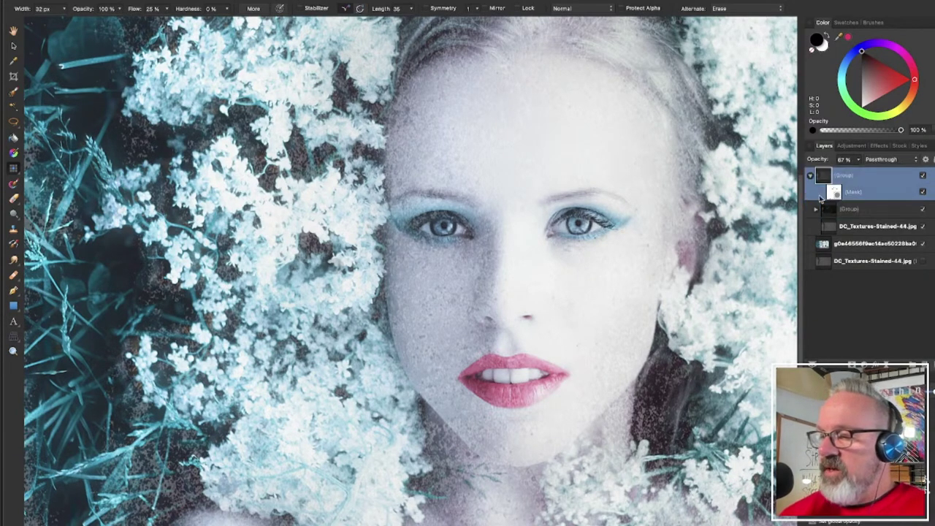
scroll(589, 290, down, 2)
scroll(588, 290, up, 3)
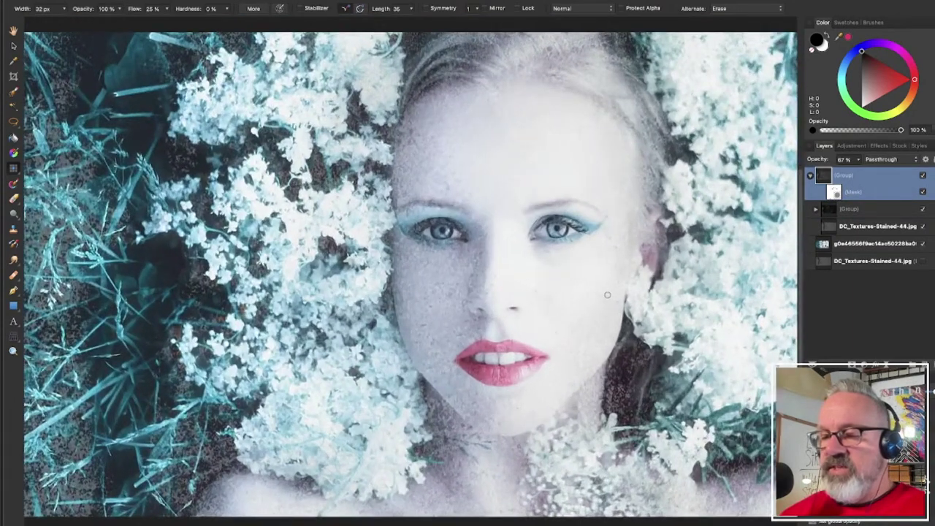
scroll(607, 292, down, 1)
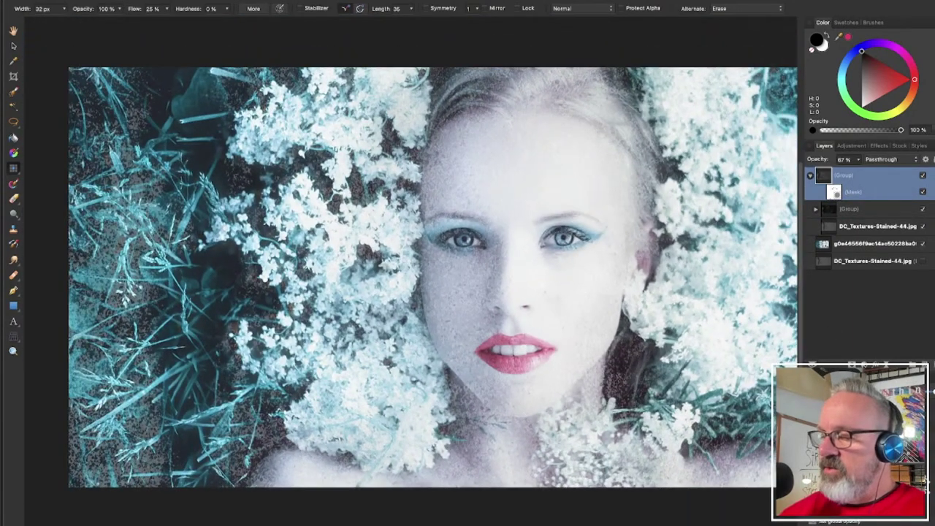
- Add an HSL adjustment with Super+U and close its settings, keeping the adjustment
key(super+u)
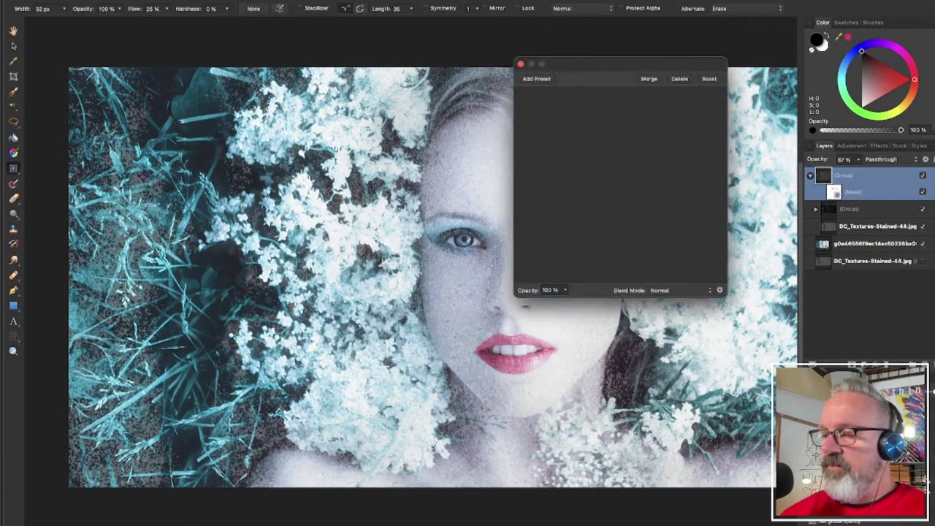
drag(618, 64, 761, 64)
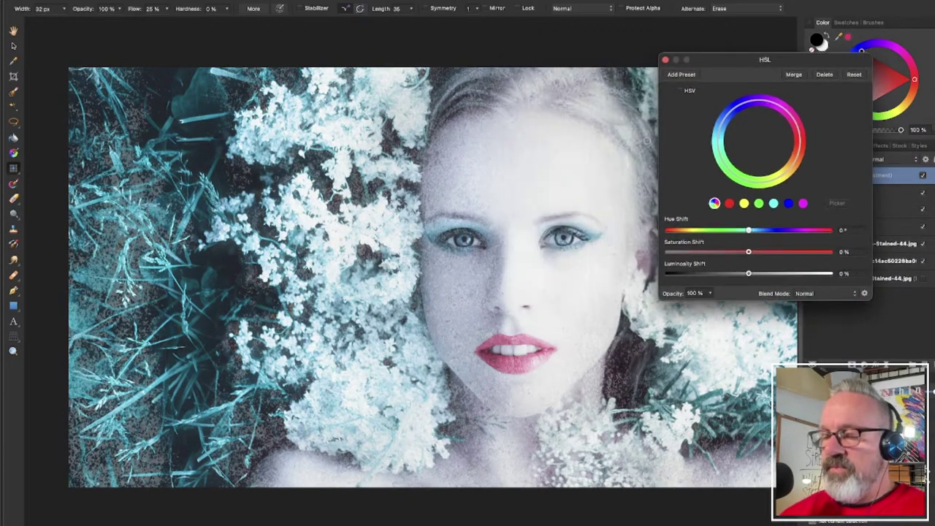
scroll(532, 263, right, 2)
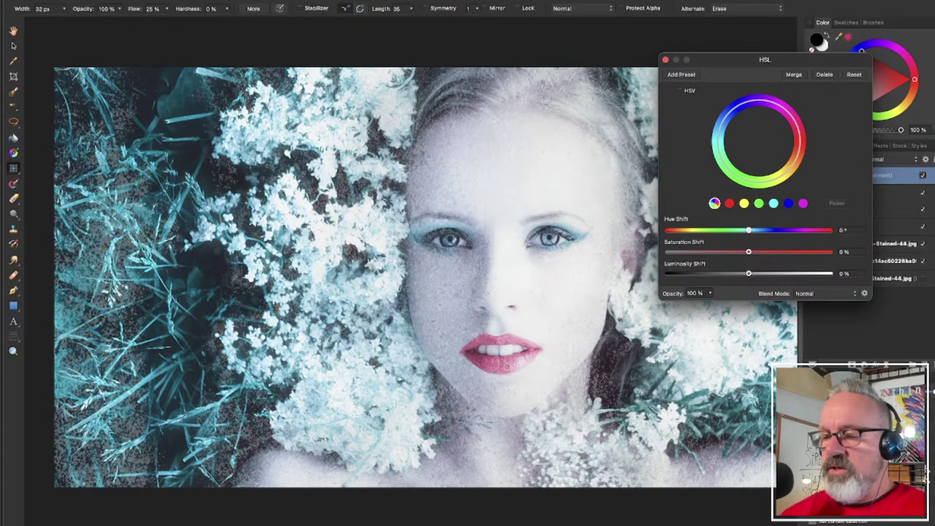
click(664, 59)
- Preview a second HSL Shift by sweeping Hue Shift across its range, then delete it
scroll(603, 227, down, 3)
scroll(602, 227, up, 4)
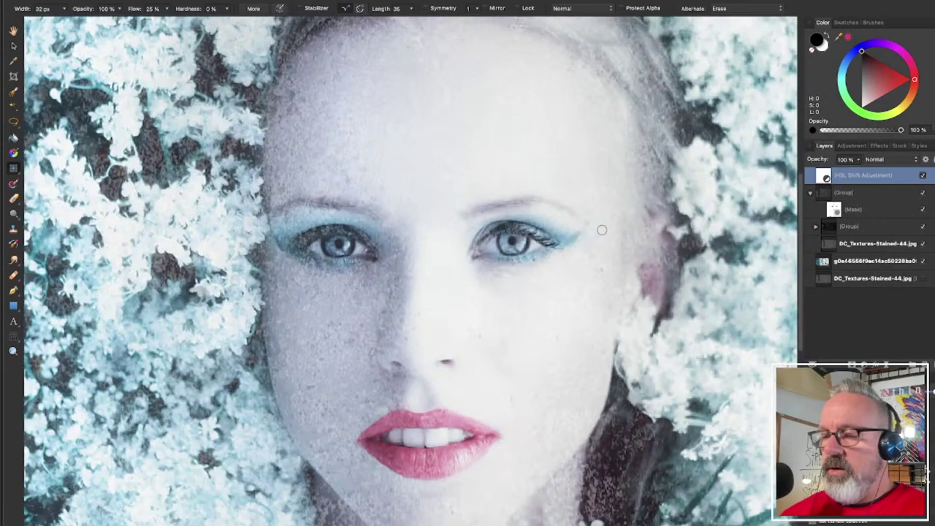
scroll(592, 226, down, 2)
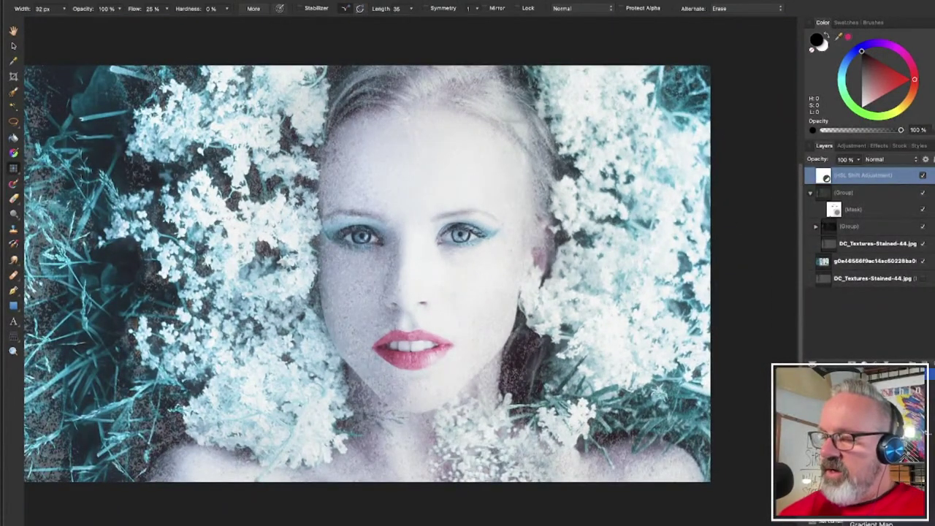
click(877, 397)
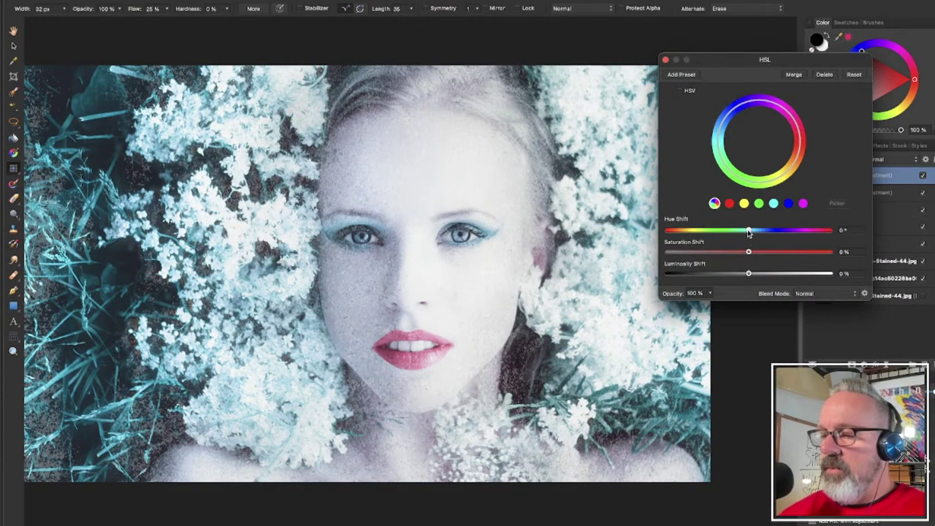
drag(748, 233, 672, 243)
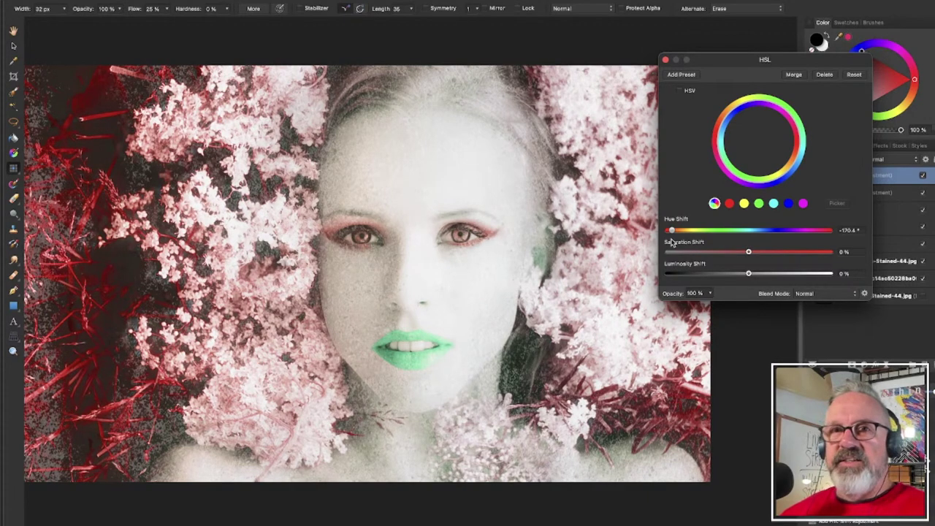
drag(671, 244, 744, 236)
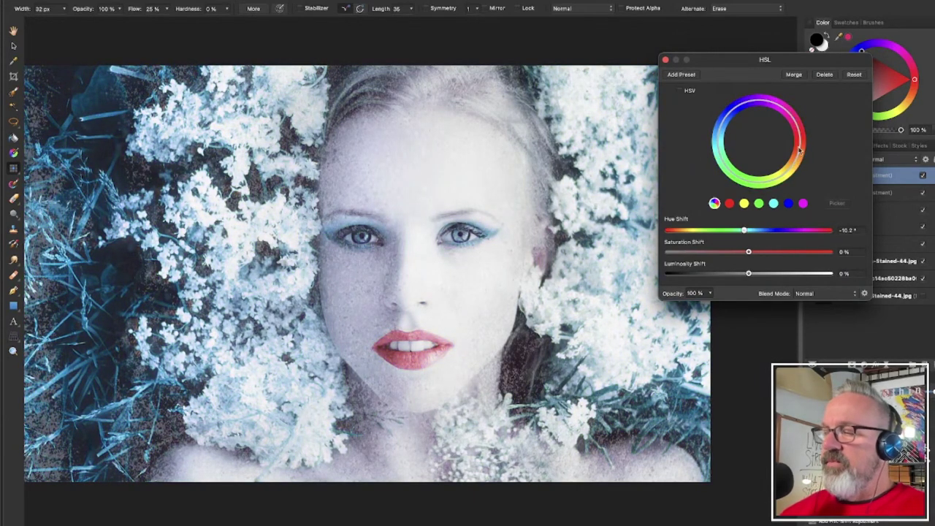
click(826, 74)
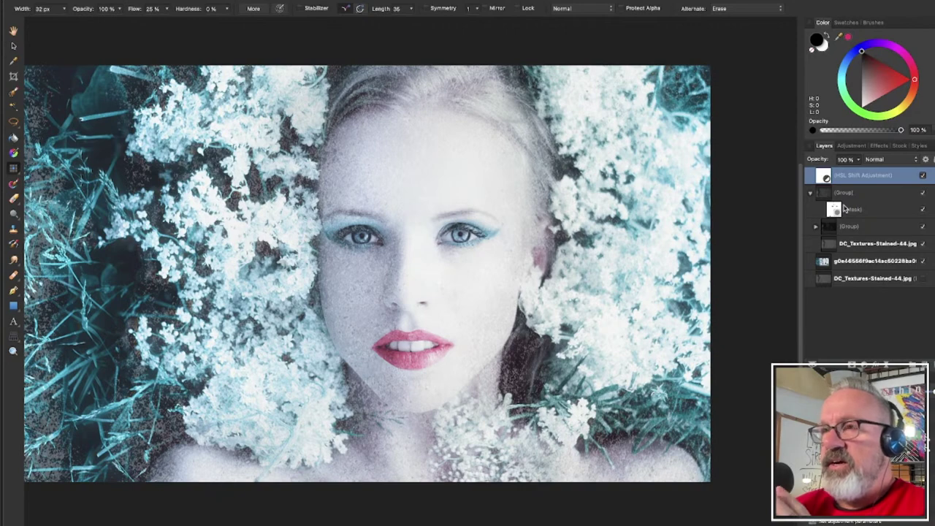
- Create a blank 1920 x 1080 document and draw a red circle with the Ellipse Tool
key(super+n)
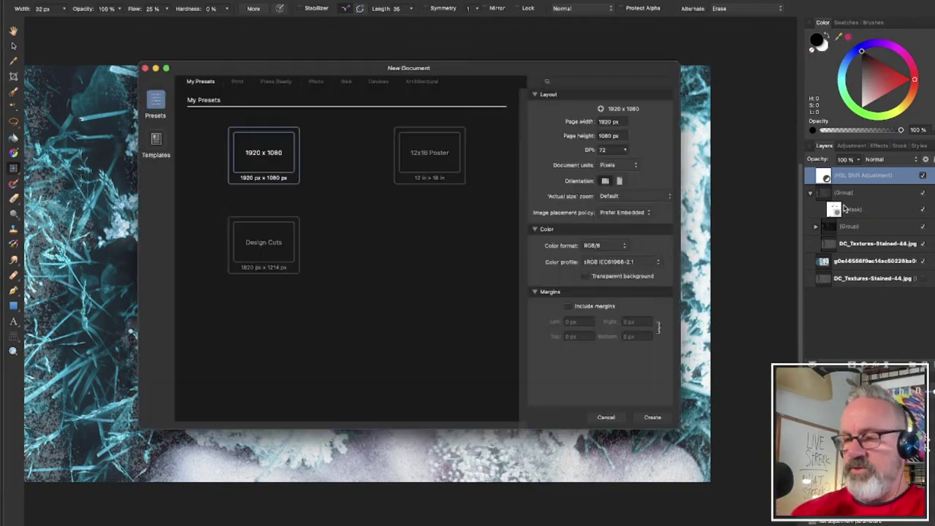
key(Return)
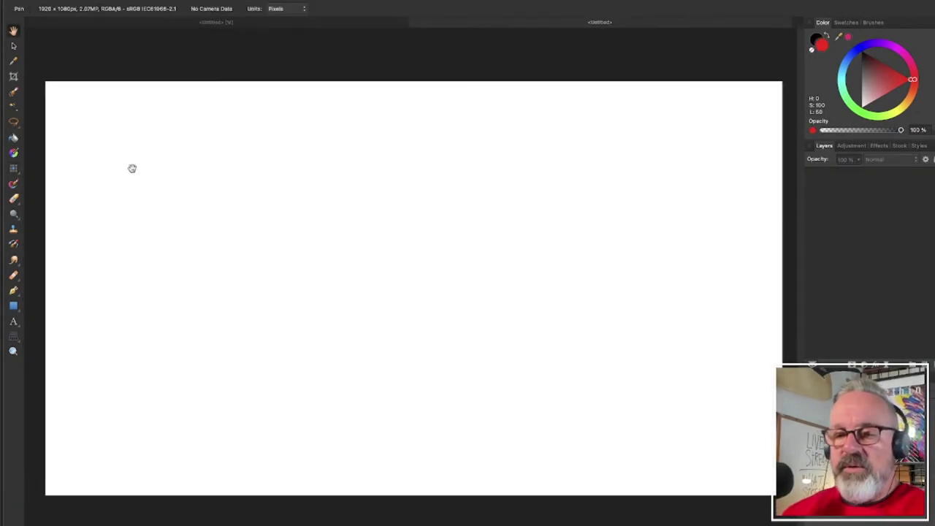
click(14, 306)
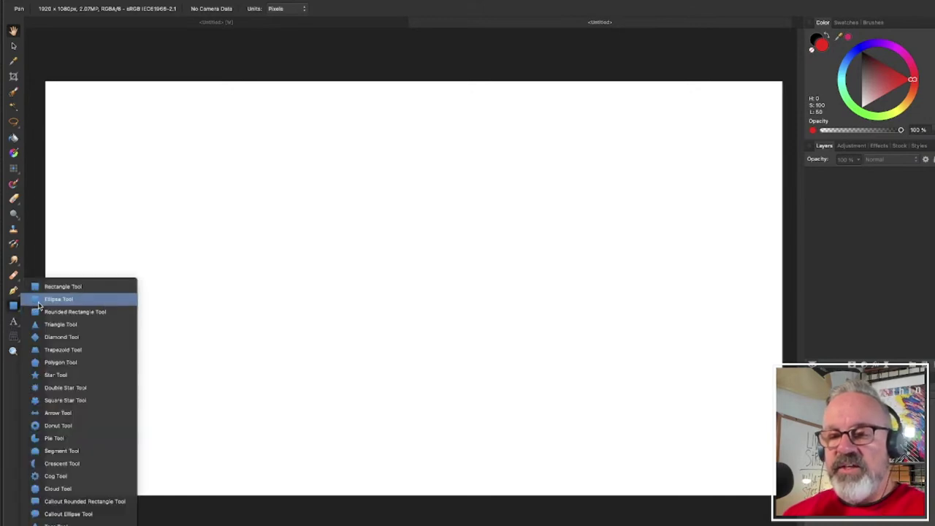
click(53, 299)
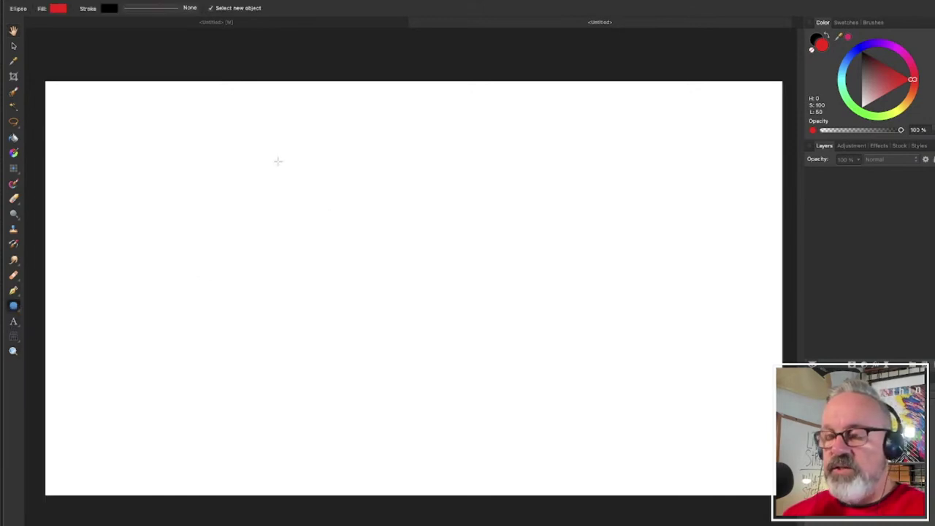
drag(294, 160, 537, 427)
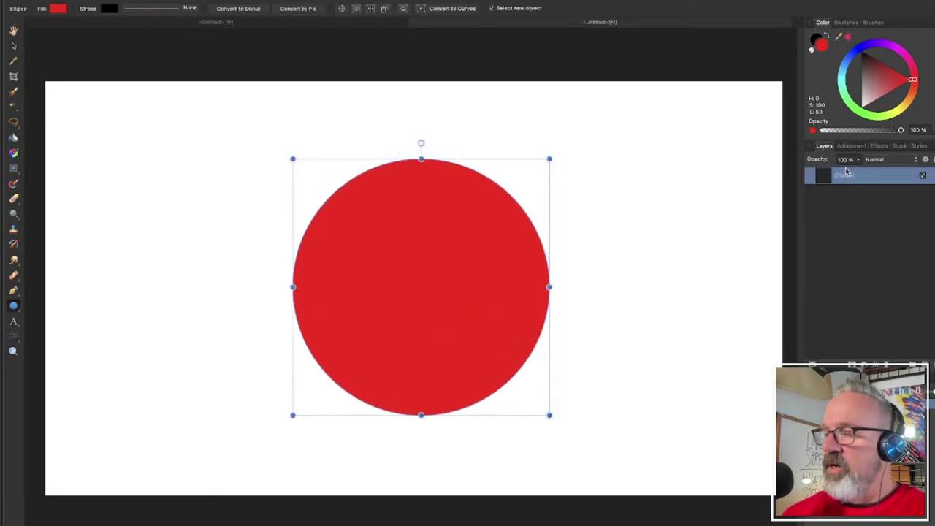
- Rasterise the circle layer, add an empty pixel layer above, and undo the accidental nesting
right_click(847, 176)
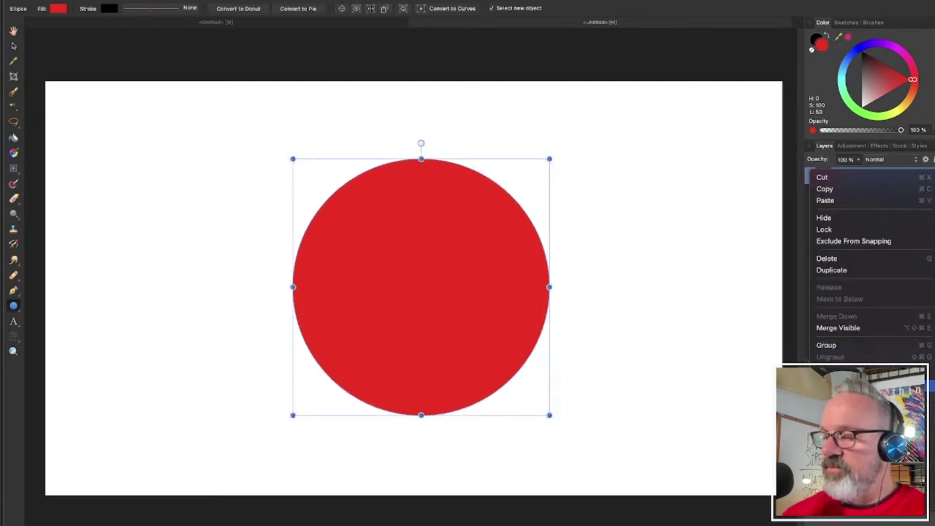
click(876, 385)
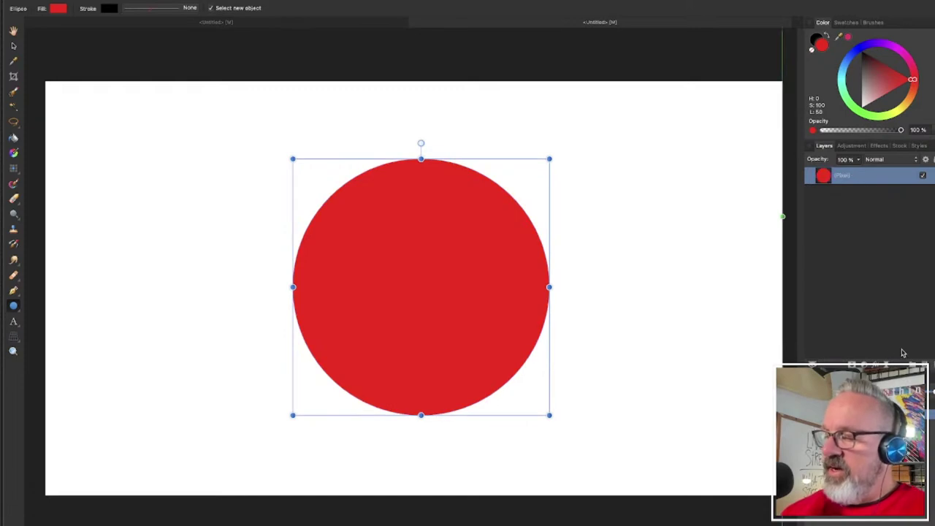
click(927, 369)
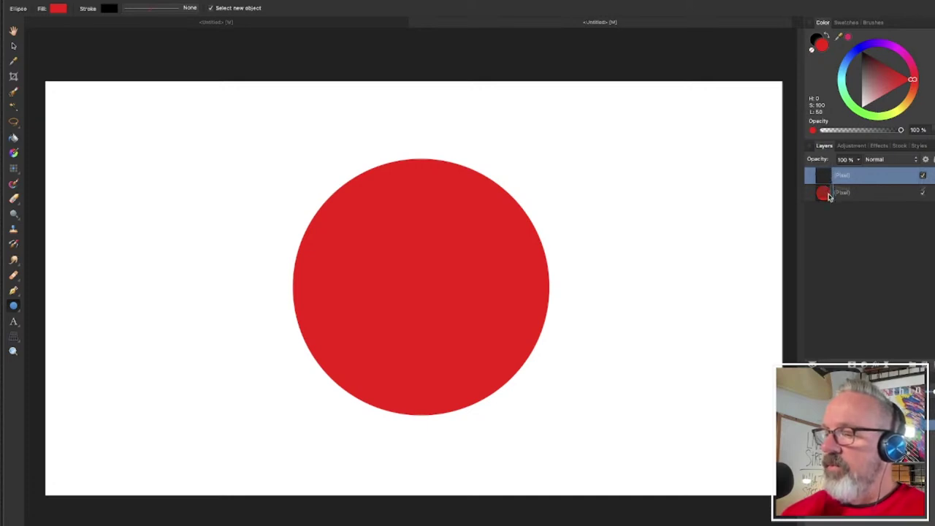
drag(828, 198, 837, 197)
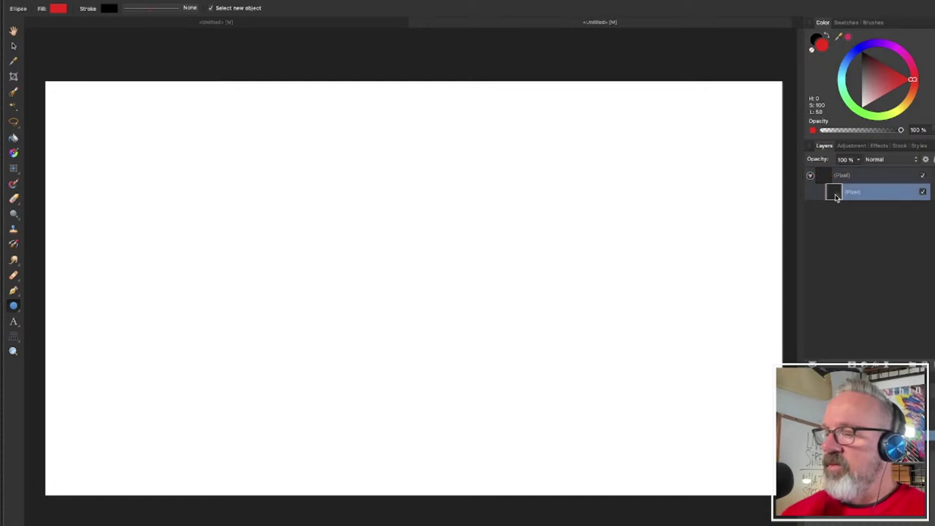
key(ctrl+z)
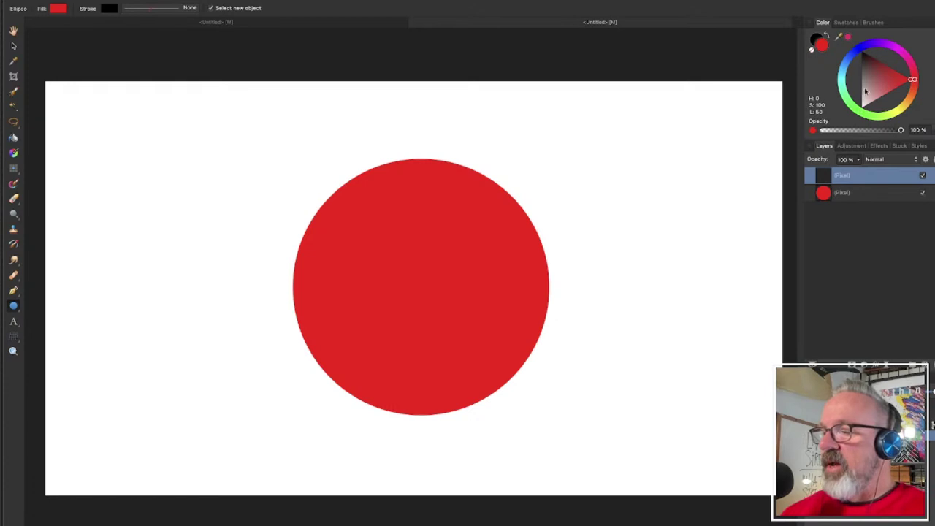
- Set black as the colour, pick the Paint Brush, enlarge it and paint a test dab
drag(864, 87, 862, 53)
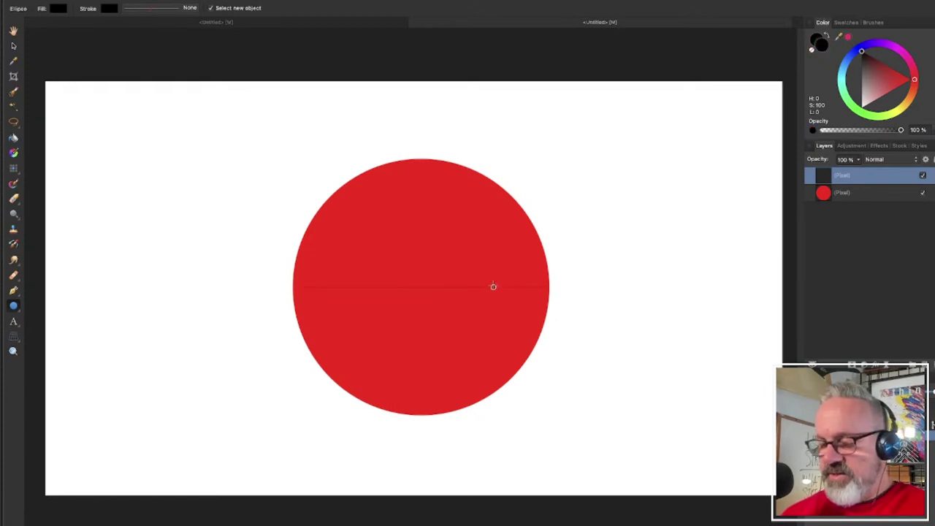
key(b)
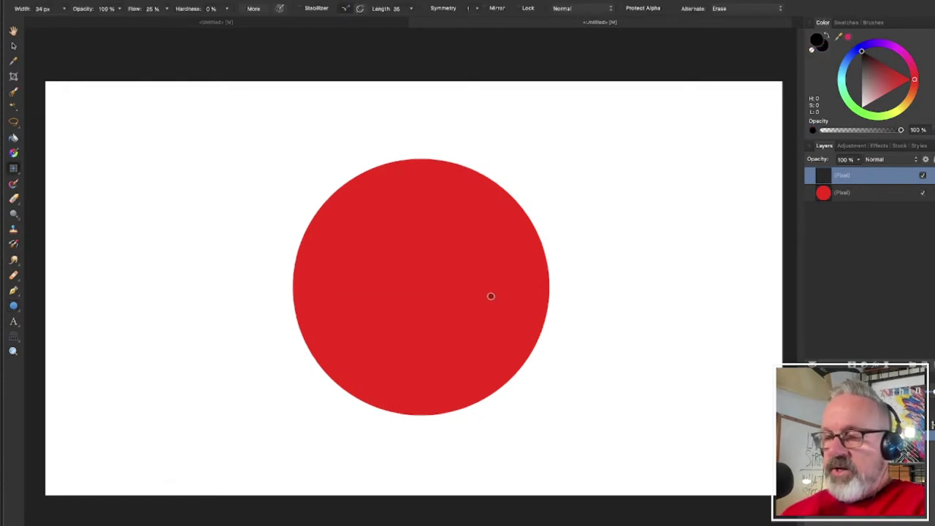
key(bracketright)
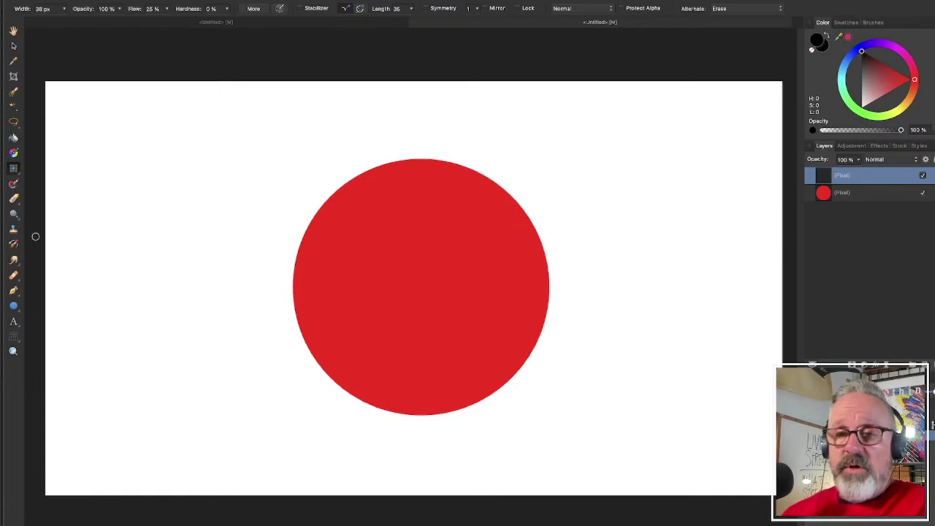
click(13, 170)
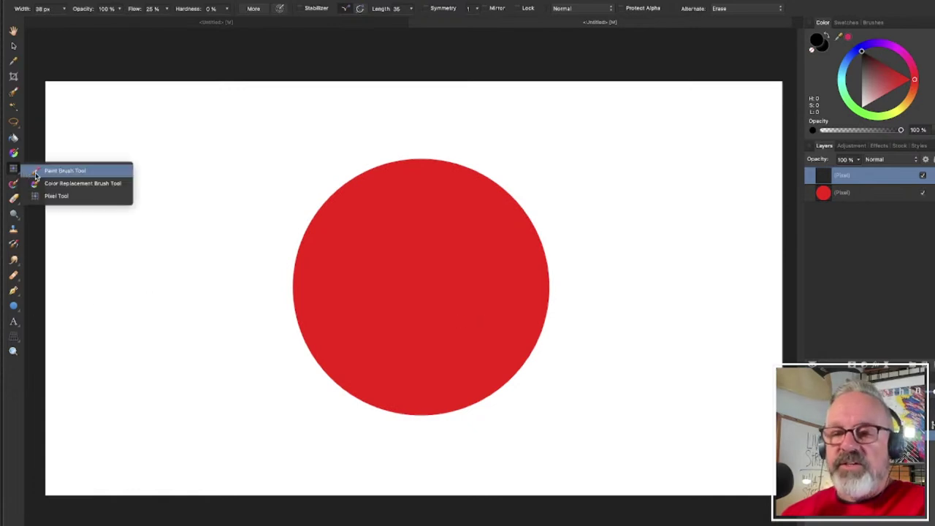
click(44, 170)
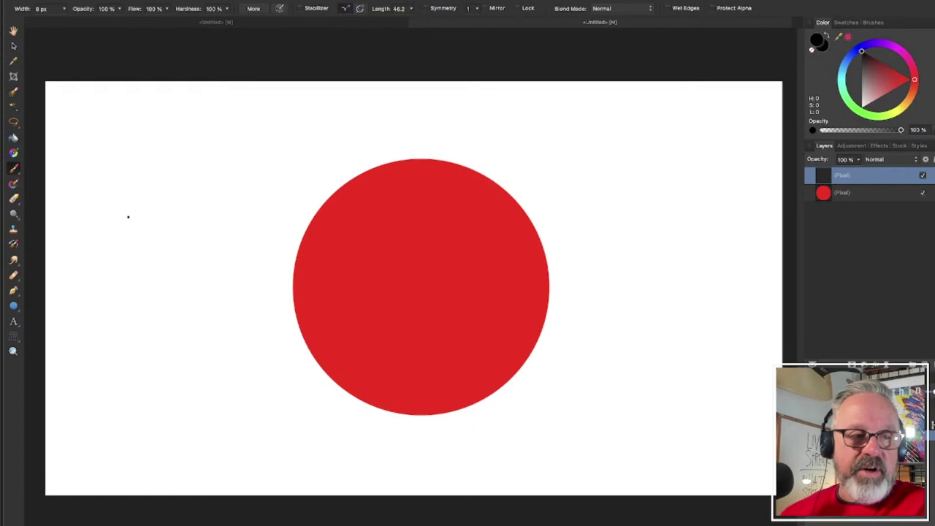
key(bracketright)
key(bracketright)
key(bracketright)
key(bracketright)
key(bracketright)
key(bracketright)
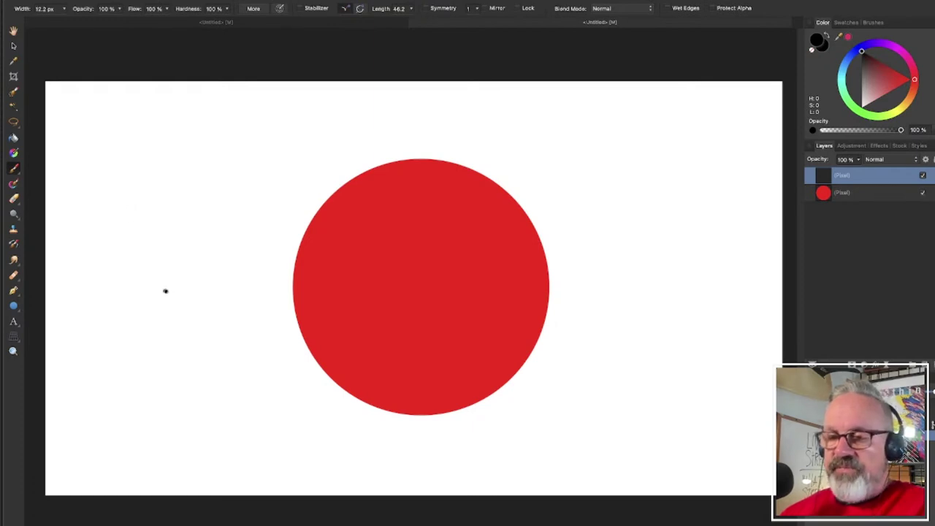
key(bracketright)
key(bracketright)
key(bracketright)
key(bracketright)
key(bracketright)
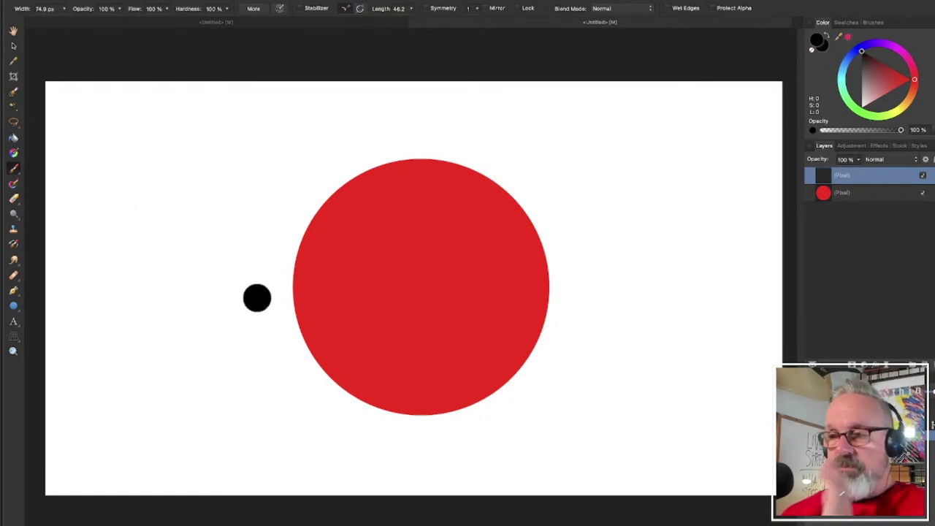
drag(489, 216, 505, 203)
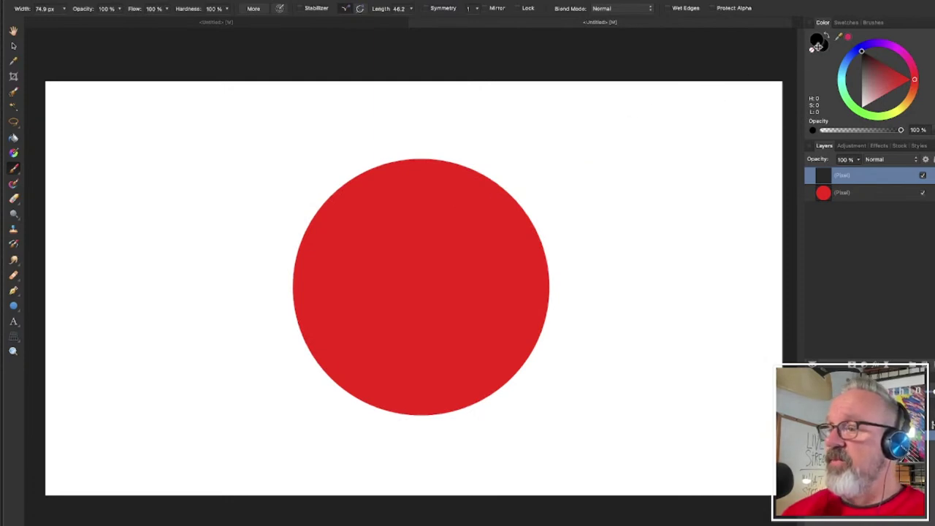
- Choose a soft round brush preset, select the circle, and shade its lower-left edge black
click(874, 23)
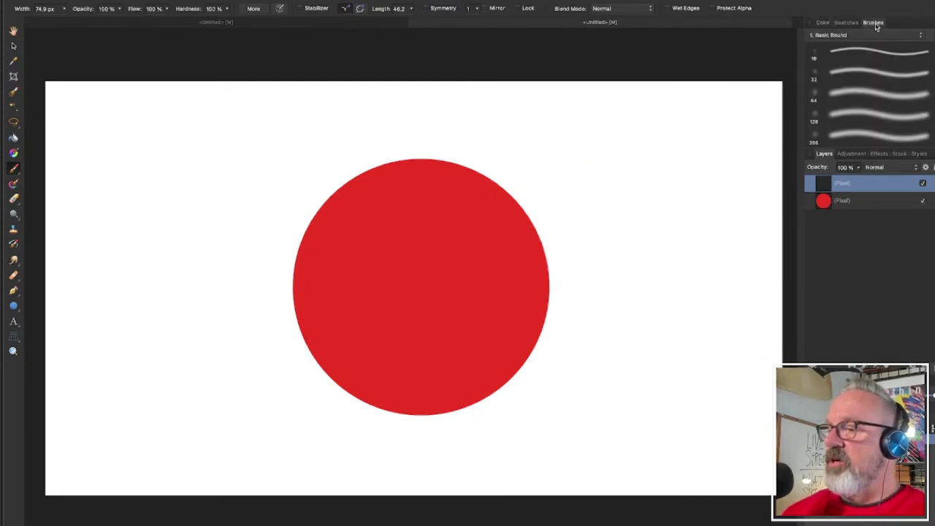
scroll(858, 123, down, 2)
click(857, 116)
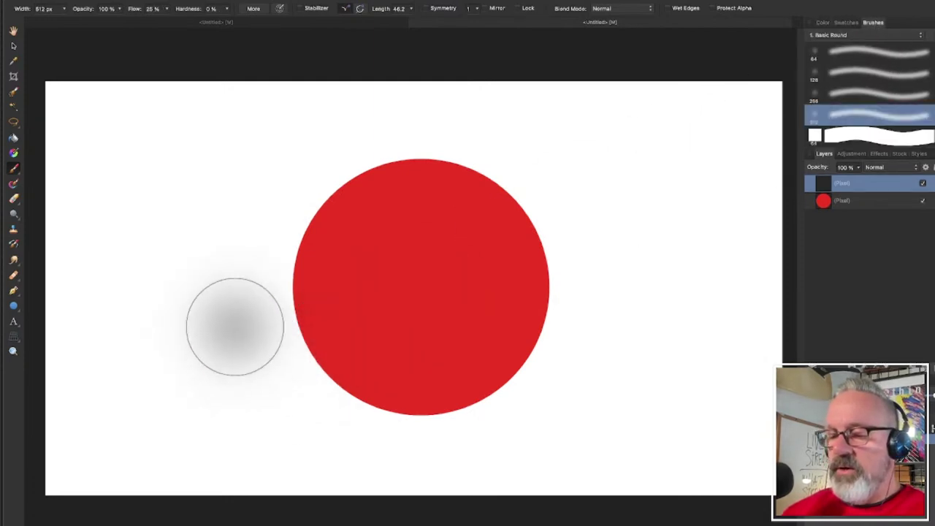
key(bracketleft)
key(bracketleft)
key(bracketleft)
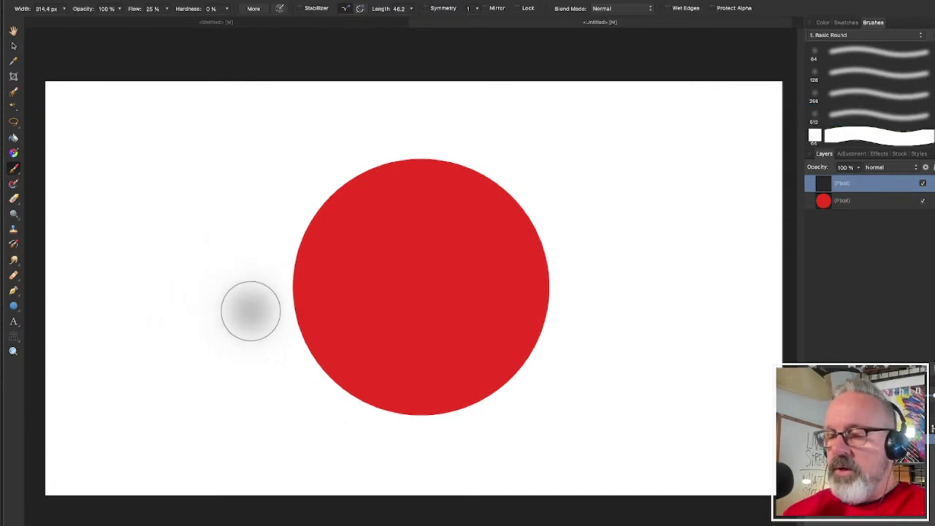
ctrl+click(822, 201)
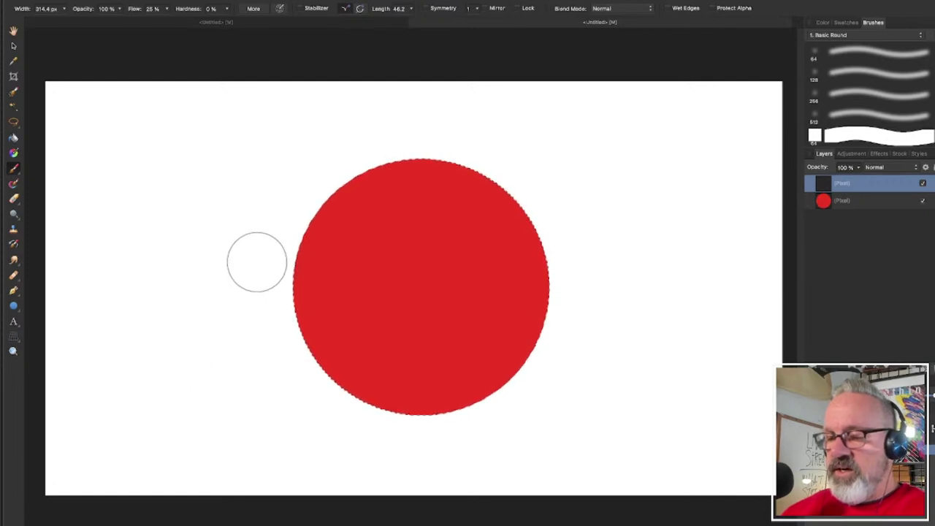
key(bracketright)
key(bracketright)
key(bracketright)
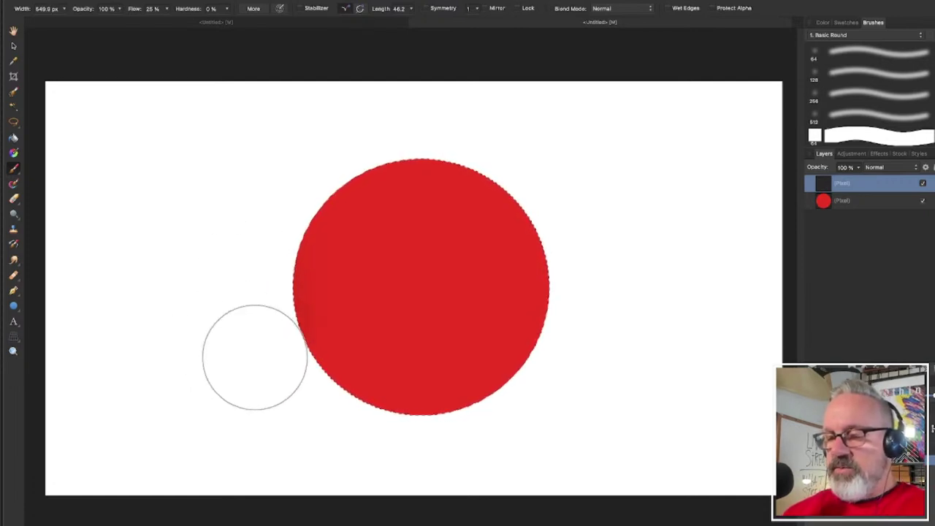
mouse_move(255, 355)
mouse_down()
mouse_move(304, 407)
mouse_move(408, 447)
mouse_move(543, 449)
mouse_move(686, 401)
mouse_move(540, 428)
mouse_move(336, 416)
mouse_up()
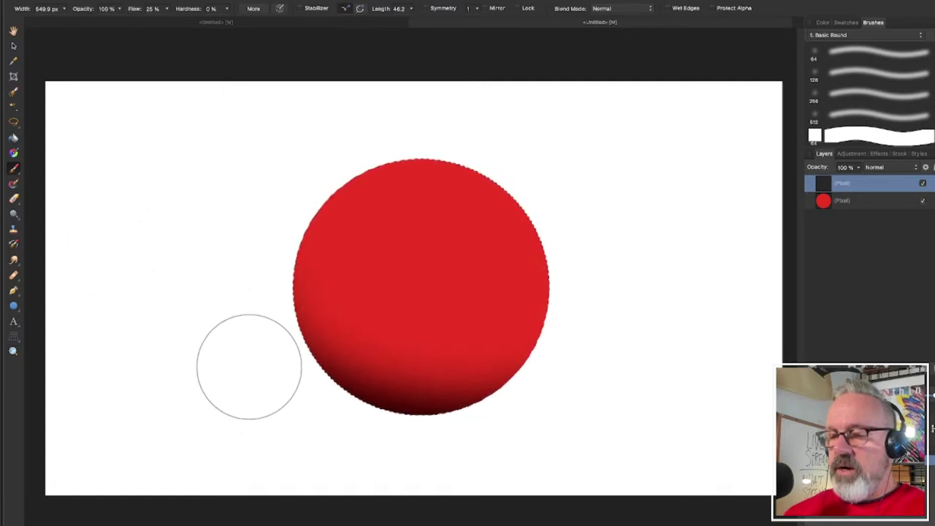
- At 56% brush opacity with a larger brush, paint black along the circle's bottom
click(108, 12)
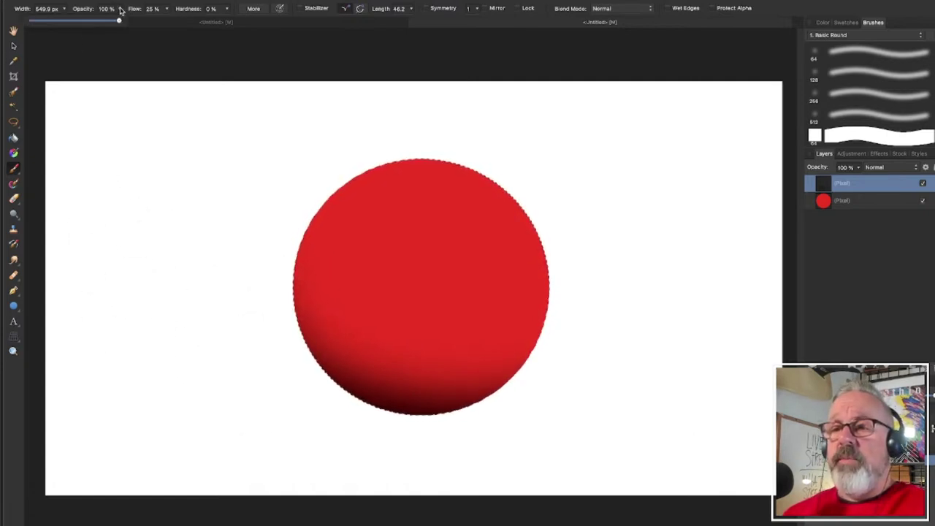
drag(119, 19, 80, 23)
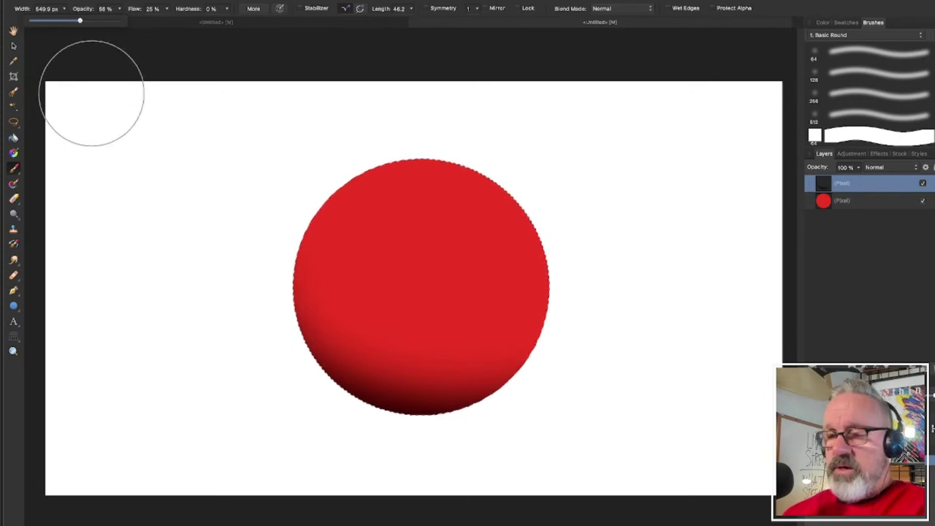
key(bracketright)
key(bracketright)
key(bracketright)
key(bracketright)
key(bracketright)
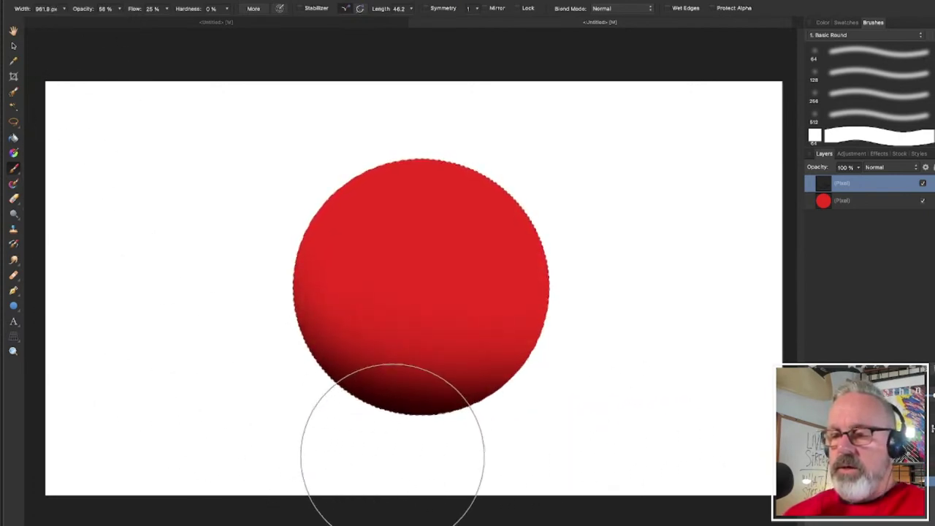
mouse_move(336, 416)
mouse_down()
mouse_move(483, 447)
mouse_move(542, 424)
mouse_up()
drag(739, 336, 782, 322)
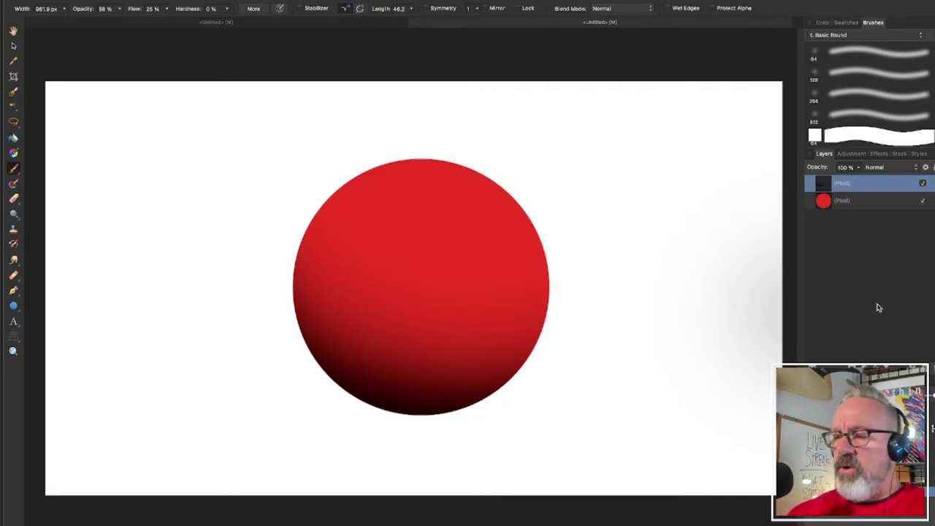
- Reselect the circle, add a new pixel layer, and make white the painting colour
super+click(824, 202)
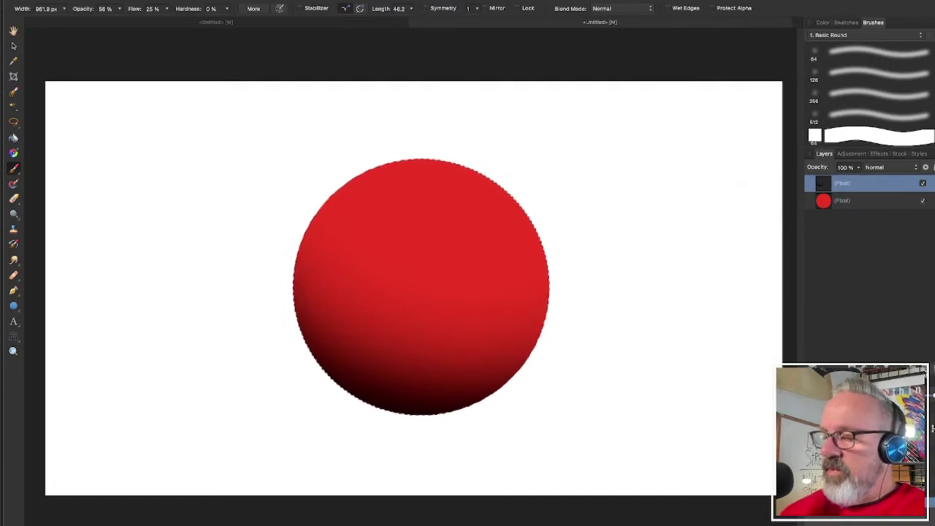
key(super+shift+n)
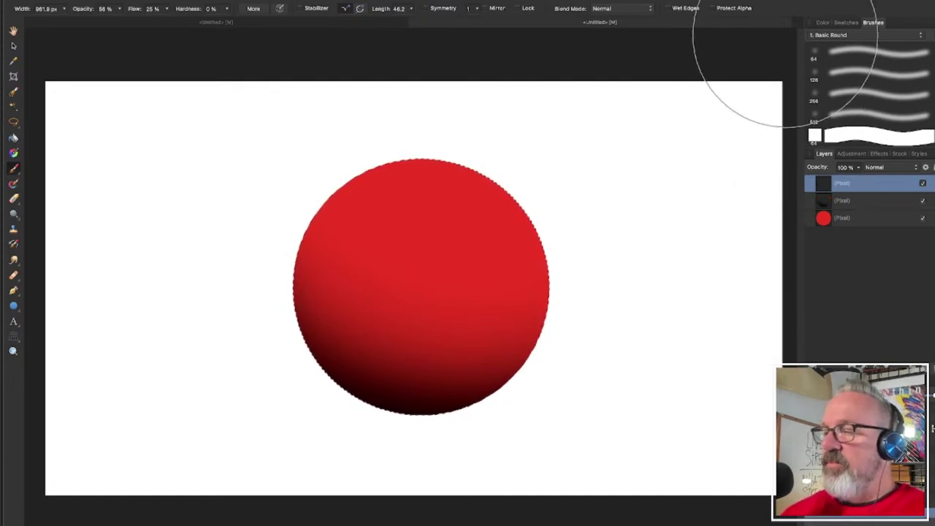
click(822, 22)
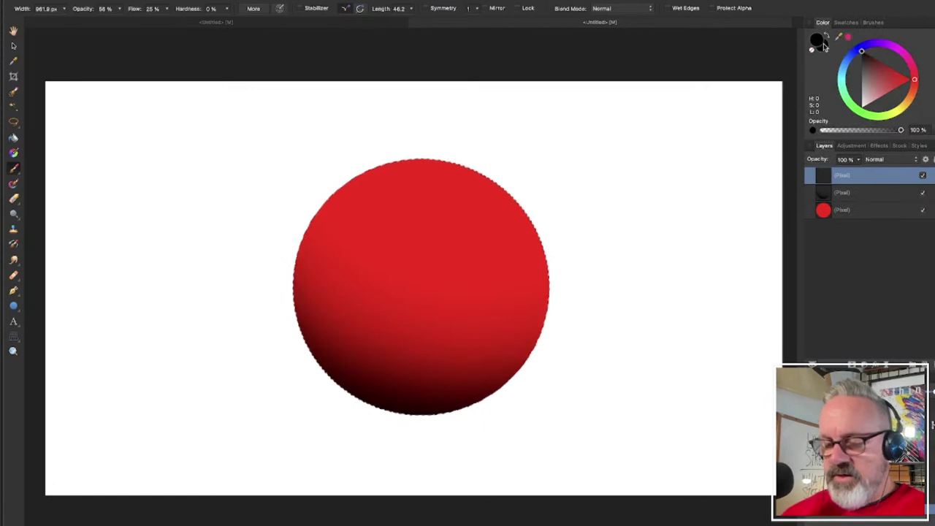
click(825, 53)
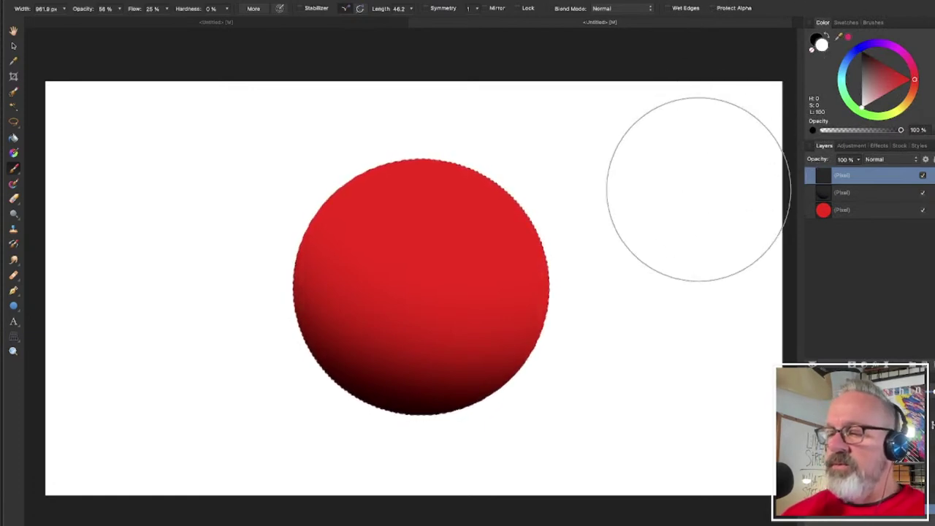
- Lower brush opacity, try a white highlight and undo it, then paint pale pink on top
click(119, 9)
drag(118, 22, 96, 22)
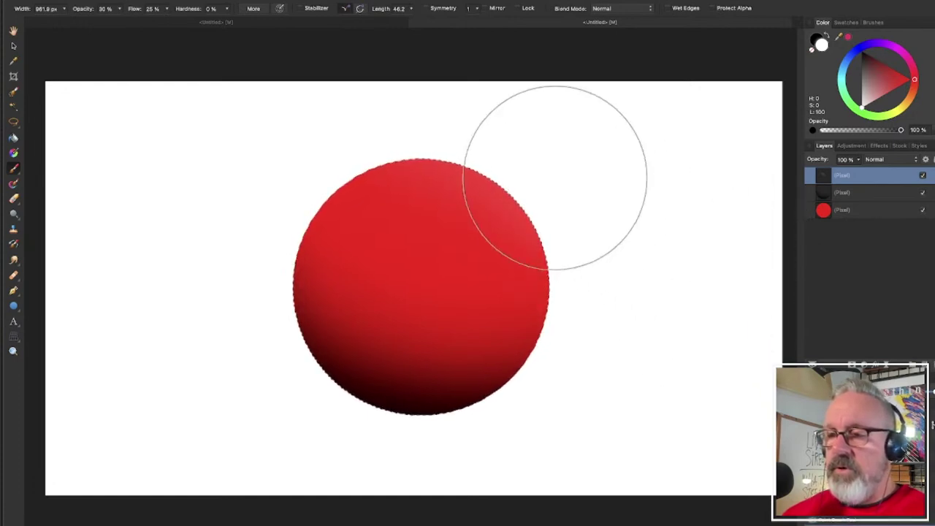
mouse_move(282, 94)
mouse_down()
mouse_move(395, 126)
mouse_move(557, 194)
mouse_move(675, 284)
mouse_up()
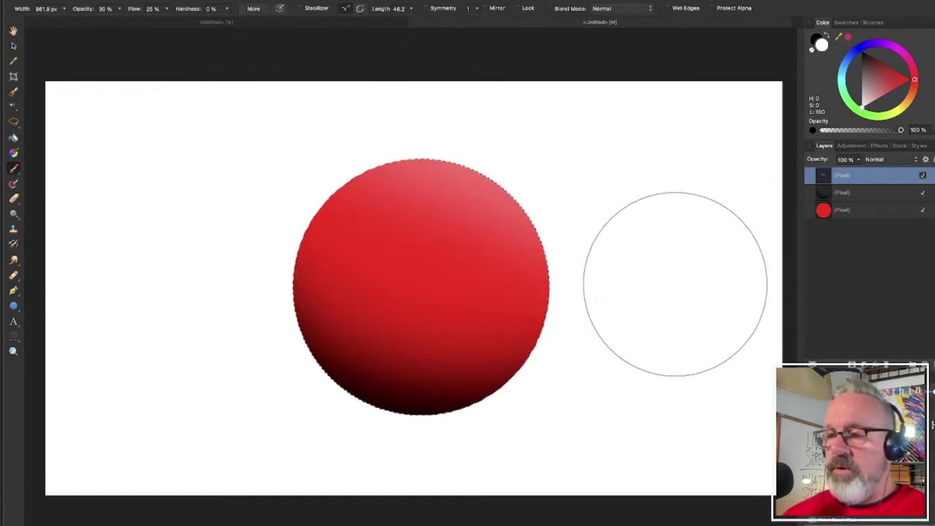
key(ctrl+z)
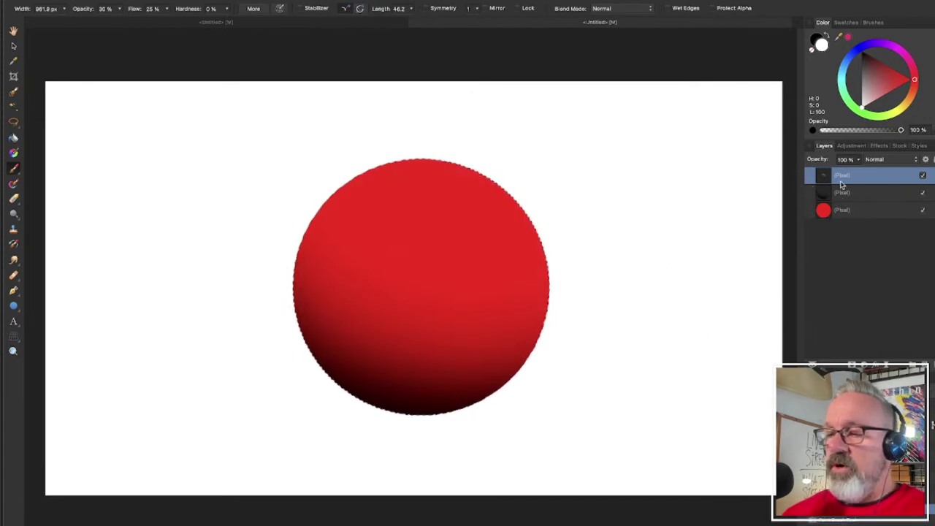
drag(868, 84, 874, 100)
mouse_move(608, 179)
mouse_down()
mouse_move(594, 208)
mouse_move(477, 131)
mouse_move(318, 91)
mouse_move(513, 181)
mouse_move(552, 222)
mouse_move(575, 217)
mouse_move(471, 155)
mouse_move(533, 161)
mouse_move(506, 152)
mouse_move(570, 152)
mouse_move(600, 163)
mouse_move(581, 117)
mouse_move(535, 129)
mouse_move(567, 146)
mouse_move(549, 136)
mouse_move(619, 207)
mouse_move(535, 160)
mouse_up()
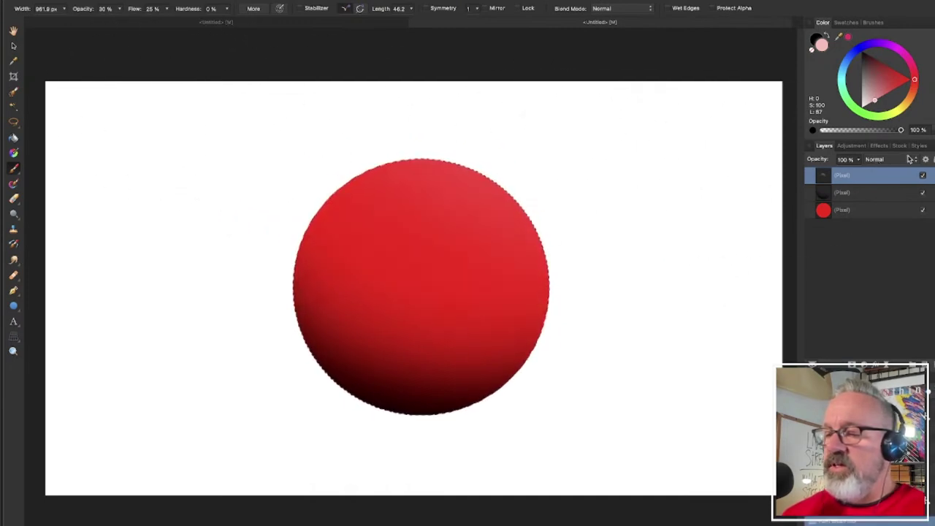
- Build up the highlight on the sphere's top with a deeper pink, then shrink the brush
click(888, 91)
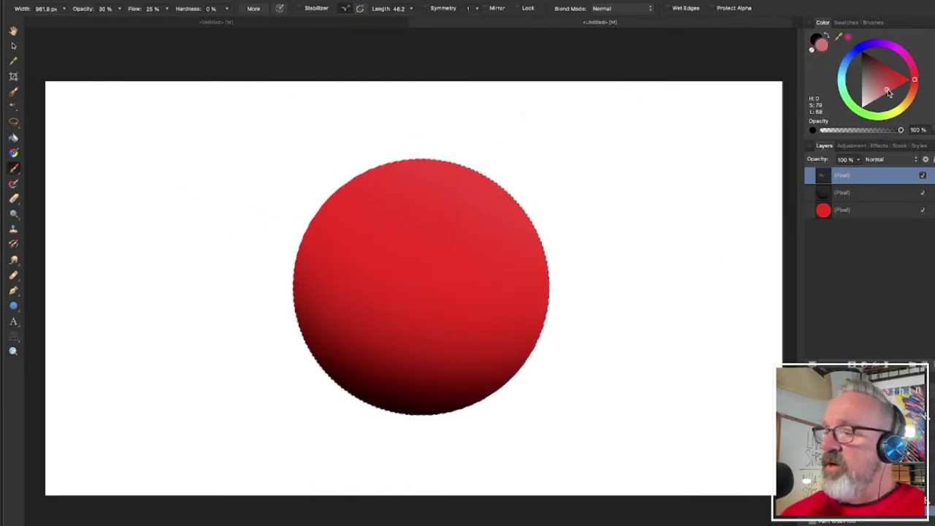
mouse_move(591, 218)
mouse_down()
mouse_move(323, 109)
mouse_move(591, 219)
mouse_move(610, 236)
mouse_move(353, 157)
mouse_up()
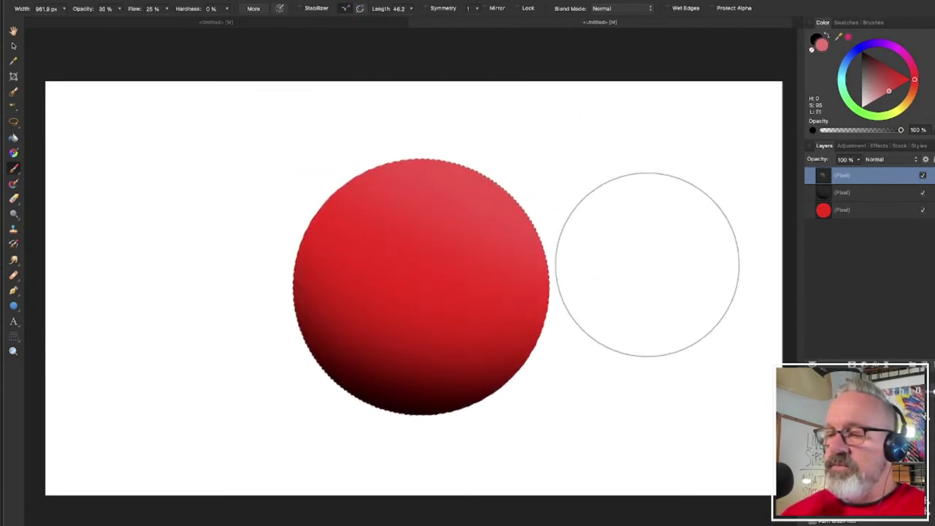
mouse_move(647, 263)
mouse_down()
mouse_move(376, 153)
mouse_move(500, 193)
mouse_move(558, 251)
mouse_move(469, 163)
mouse_move(388, 132)
mouse_move(507, 149)
mouse_move(541, 167)
mouse_move(520, 163)
mouse_up()
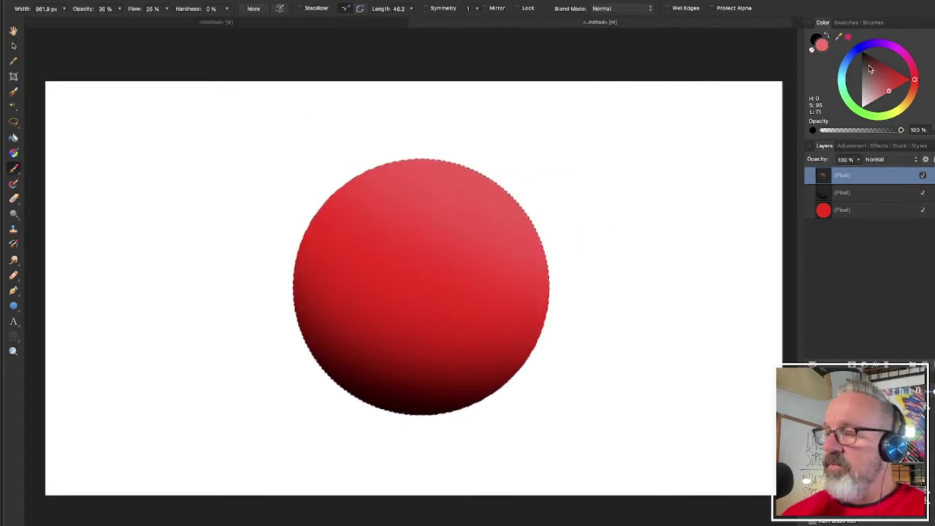
key(bracketleft)
key(bracketleft)
key(bracketleft)
key(bracketleft)
key(bracketleft)
key(bracketleft)
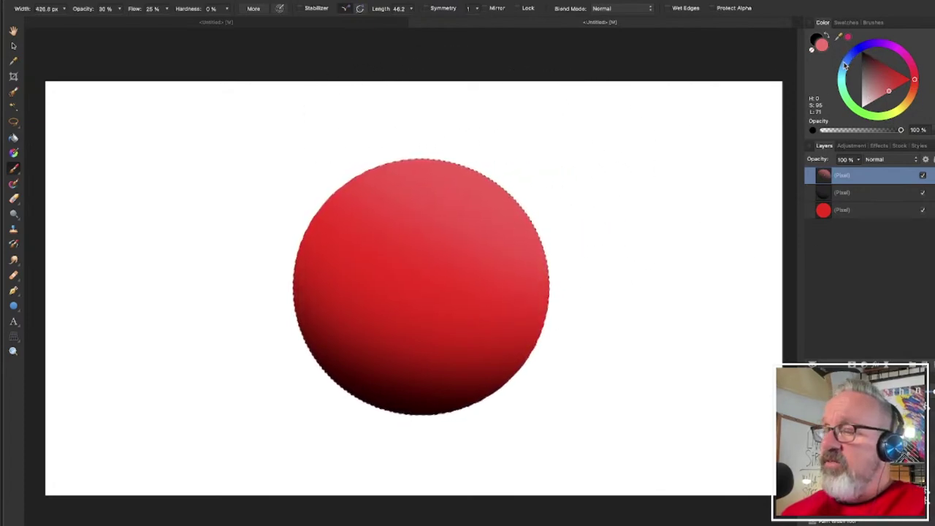
key(bracketleft)
key(bracketleft)
key(bracketleft)
key(bracketleft)
key(bracketleft)
key(bracketleft)
key(bracketleft)
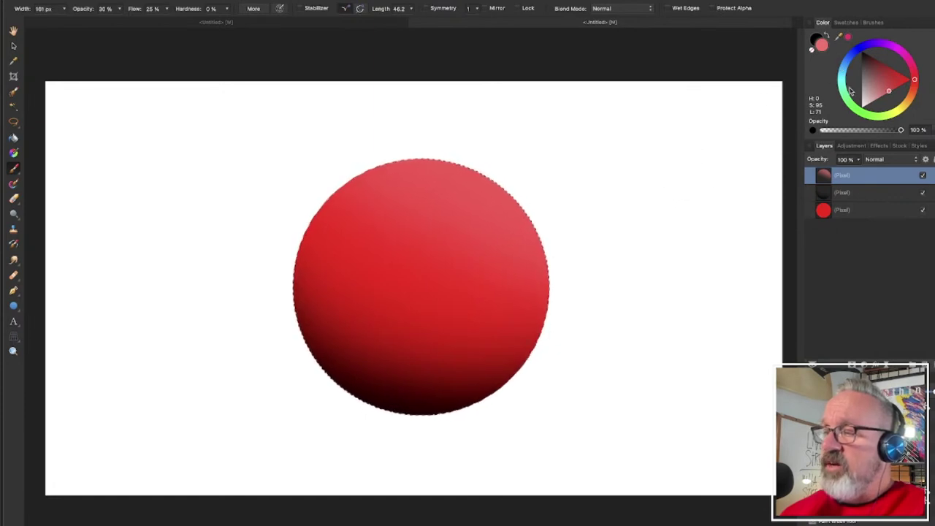
- Switch through paler pinks to white, brighten the upper-right highlight, and add a new layer
click(876, 97)
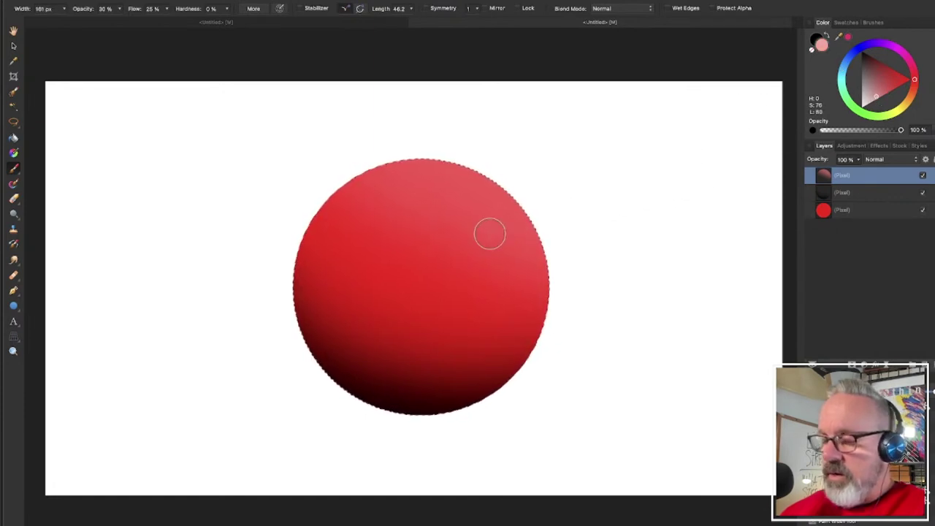
key(bracketright)
key(bracketright)
key(bracketright)
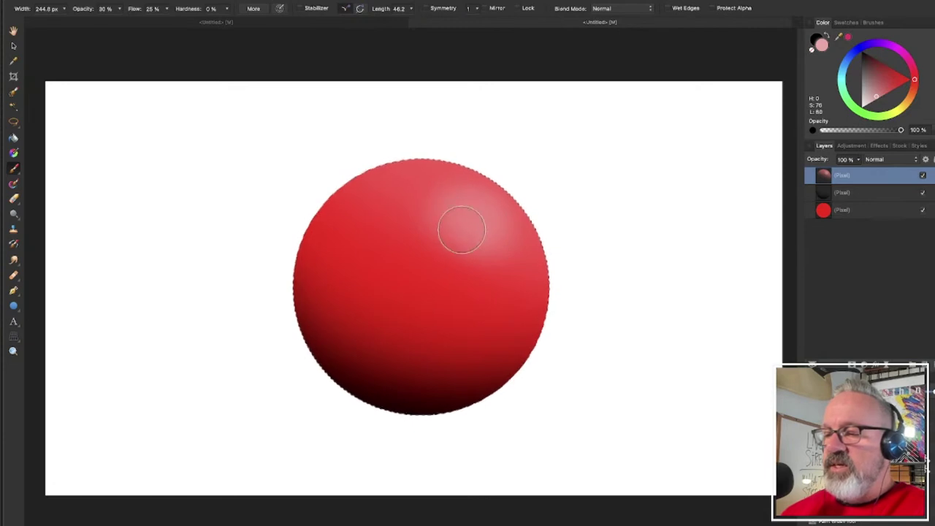
click(869, 107)
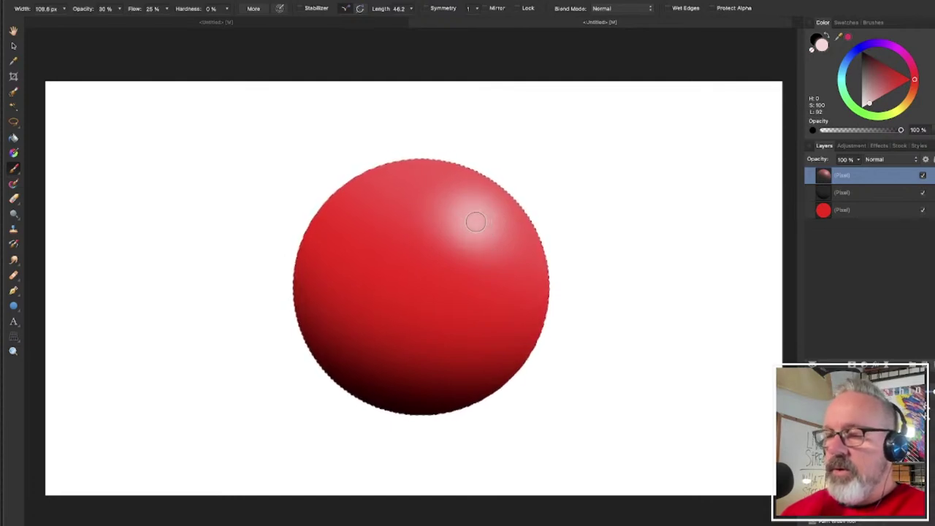
click(865, 110)
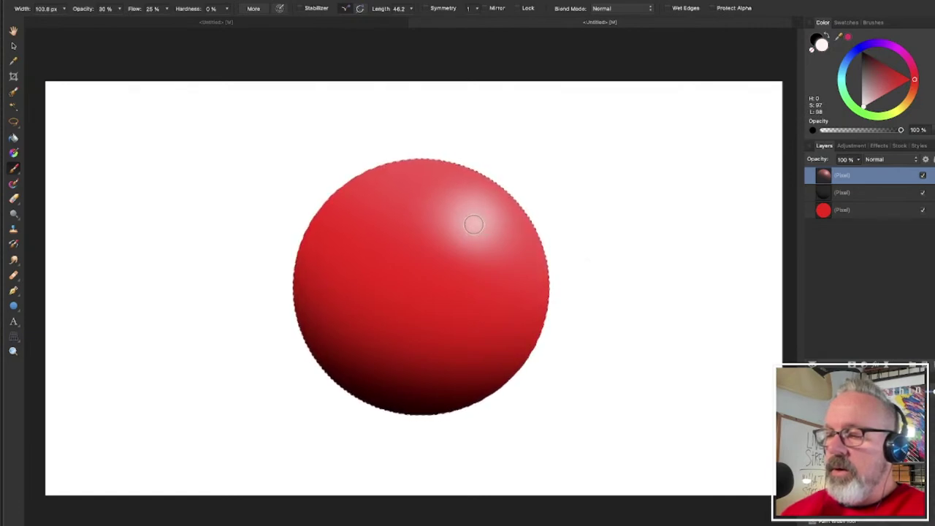
drag(467, 219, 508, 217)
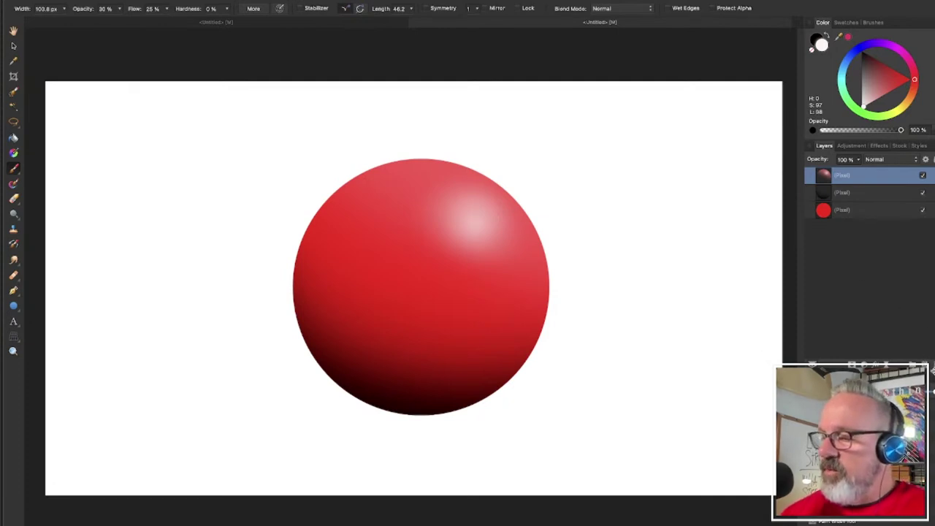
key(ctrl+shift+n)
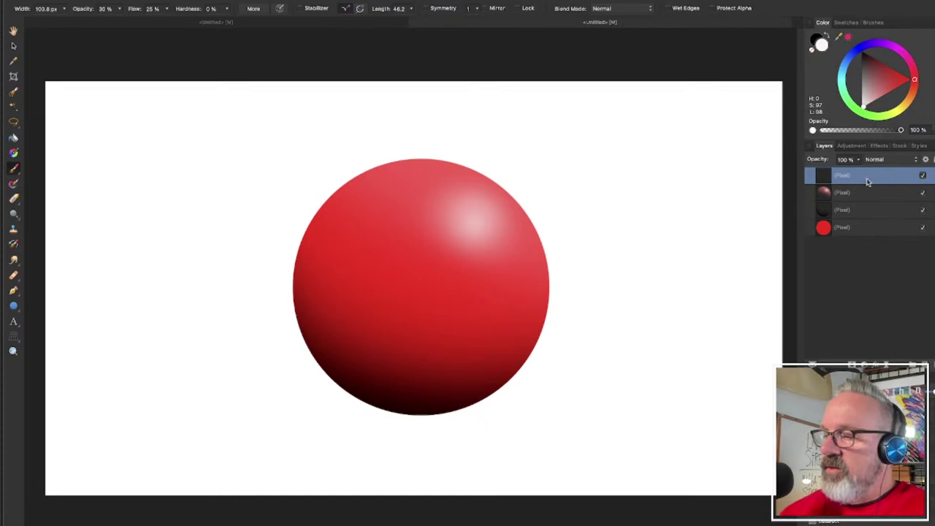
- Move the new layer to the bottom and paint a soft black shadow under the sphere
drag(867, 178, 862, 241)
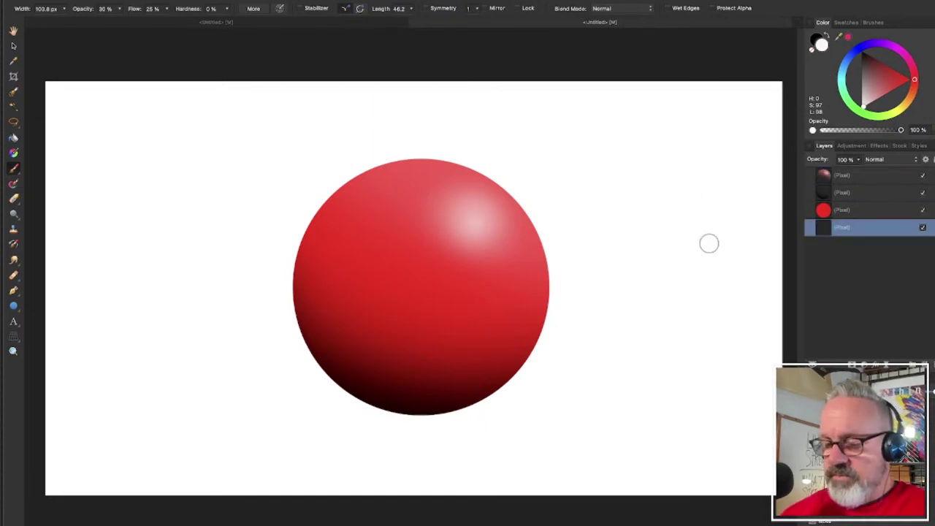
key(b)
key(x)
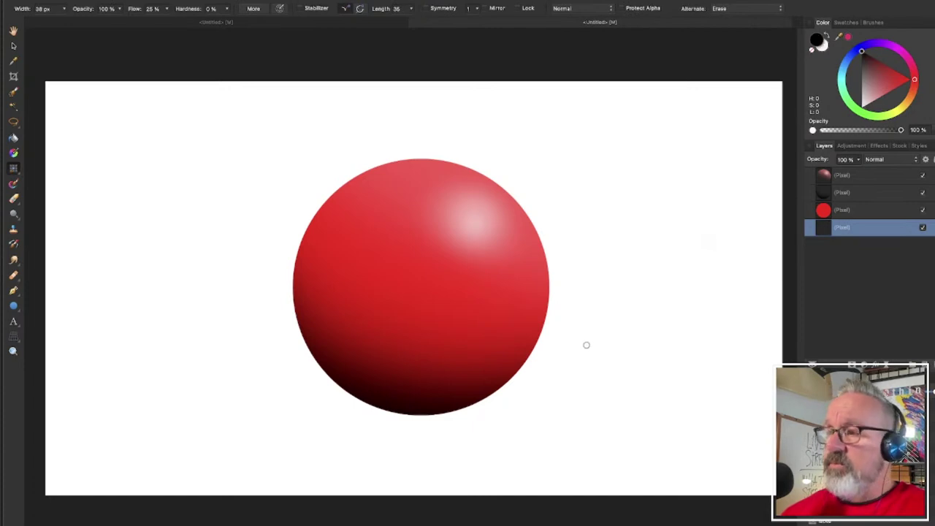
key(b)
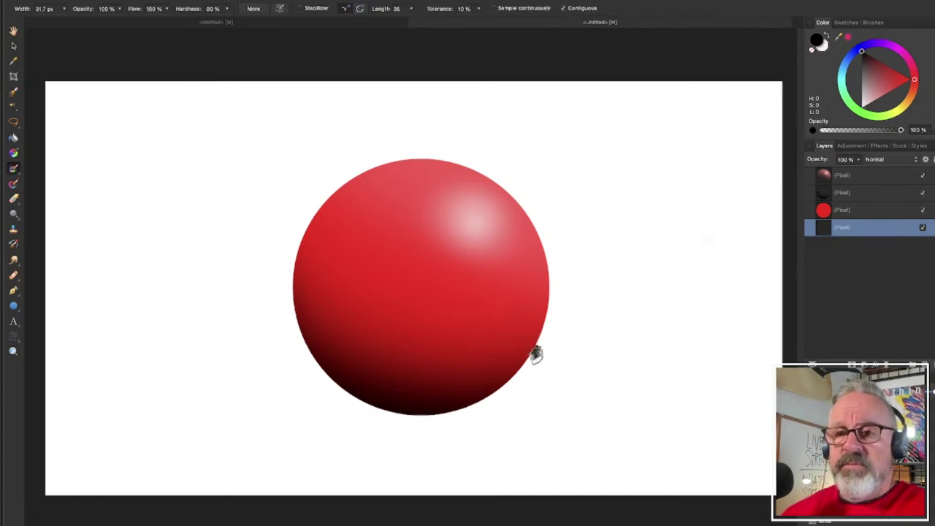
key(bracketright)
key(bracketright)
key(bracketright)
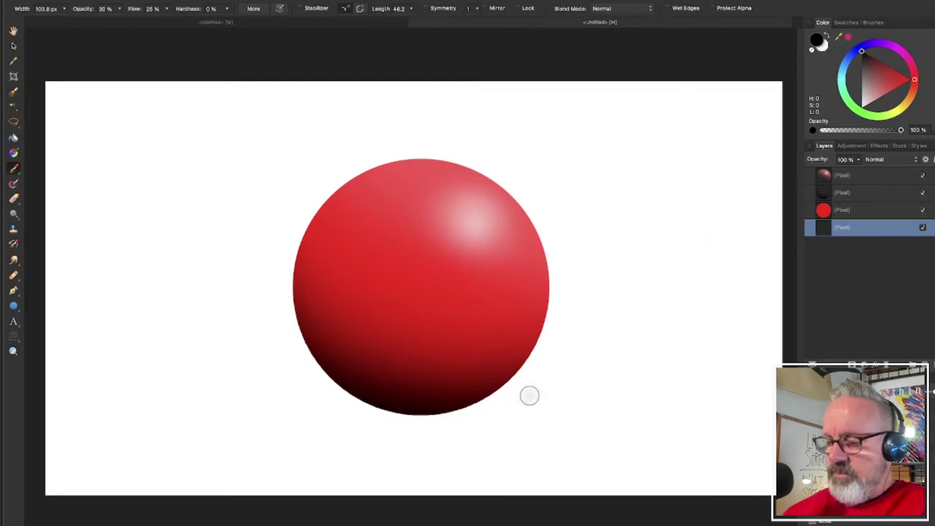
key(bracketright)
key(bracketright)
mouse_move(525, 403)
mouse_down()
mouse_move(439, 408)
mouse_move(353, 392)
mouse_move(381, 402)
mouse_move(492, 396)
mouse_move(365, 395)
mouse_move(484, 399)
mouse_move(383, 390)
mouse_move(428, 391)
mouse_move(388, 394)
mouse_up()
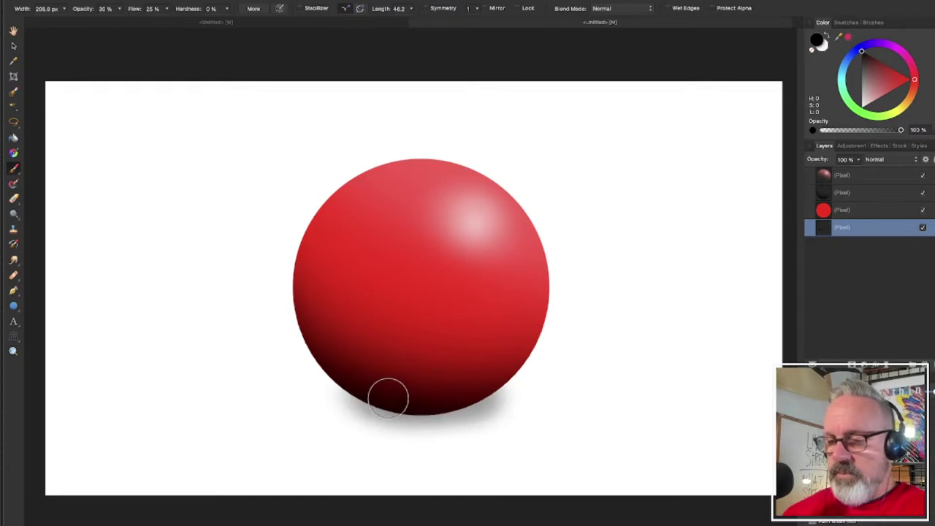
- Raise brush opacity to 100% and darken the shadow beneath the sphere
click(119, 11)
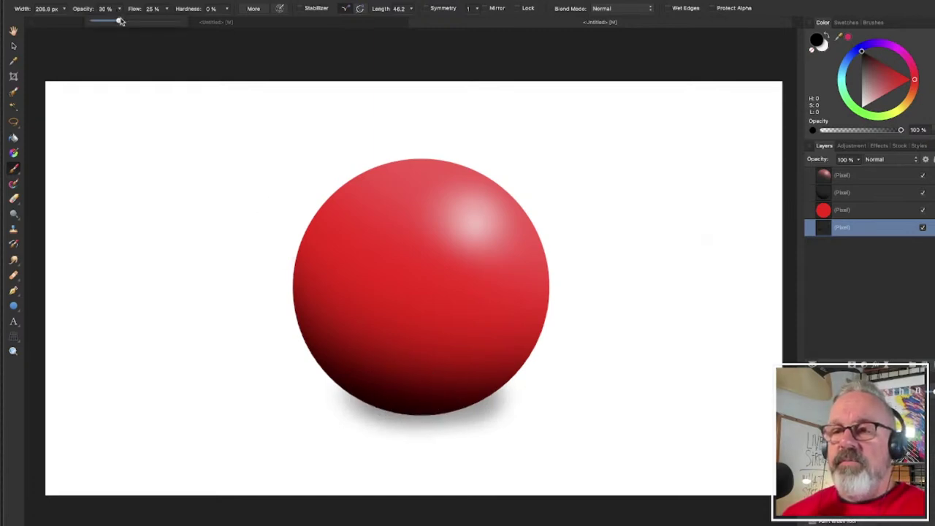
drag(117, 21, 195, 24)
mouse_move(464, 393)
mouse_down()
mouse_move(393, 408)
mouse_move(366, 392)
mouse_move(441, 397)
mouse_move(466, 389)
mouse_move(416, 399)
mouse_move(383, 393)
mouse_move(466, 388)
mouse_move(383, 390)
mouse_move(476, 382)
mouse_move(372, 391)
mouse_move(460, 400)
mouse_move(476, 393)
mouse_move(425, 405)
mouse_move(363, 398)
mouse_move(460, 393)
mouse_up()
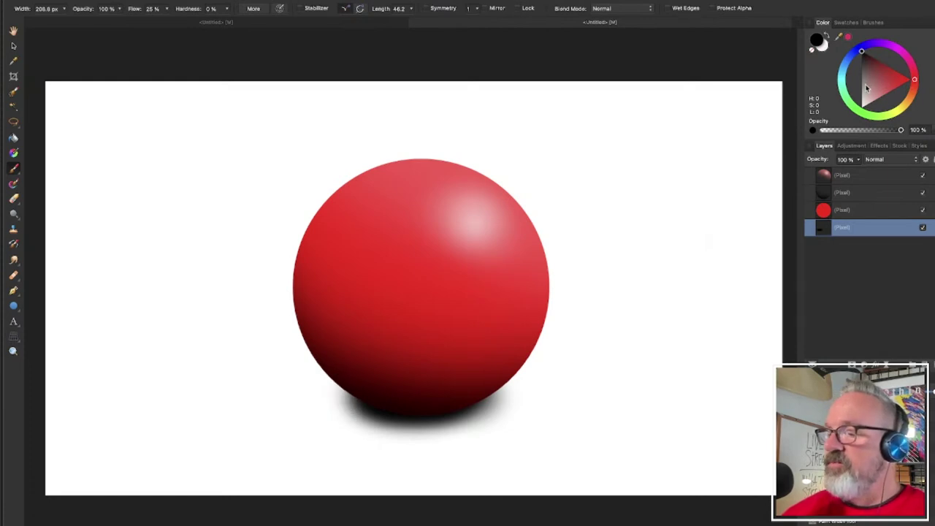
- Pick near-white, select the sphere area on the top layer, and paint its lower-left edge
drag(867, 88, 864, 113)
click(865, 181)
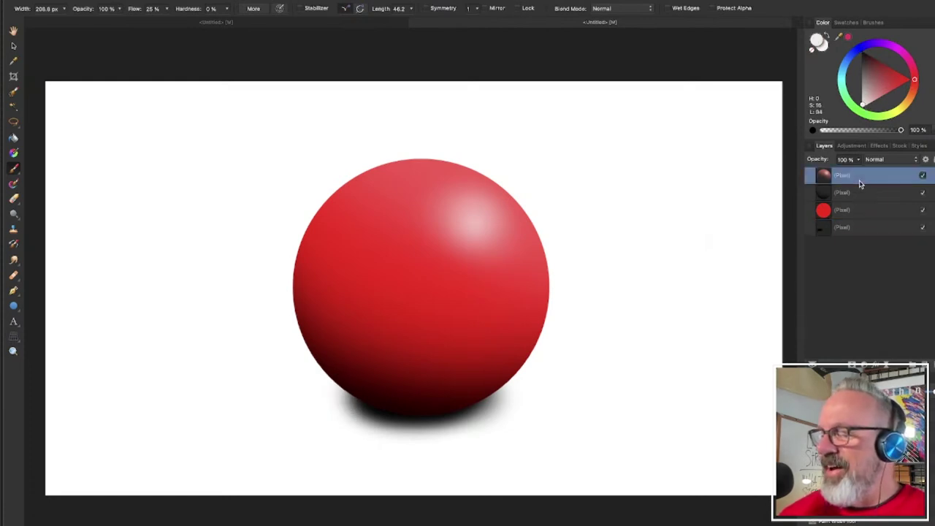
ctrl+click(823, 210)
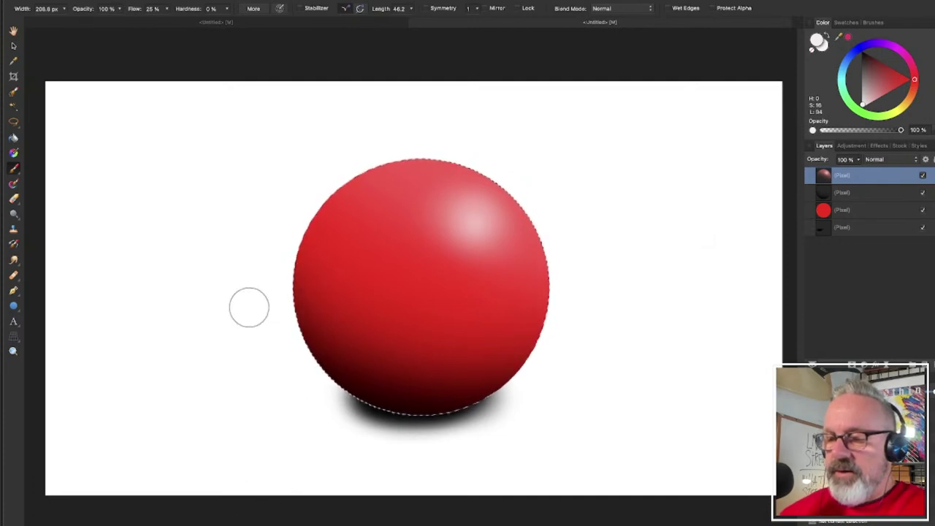
drag(333, 382, 413, 426)
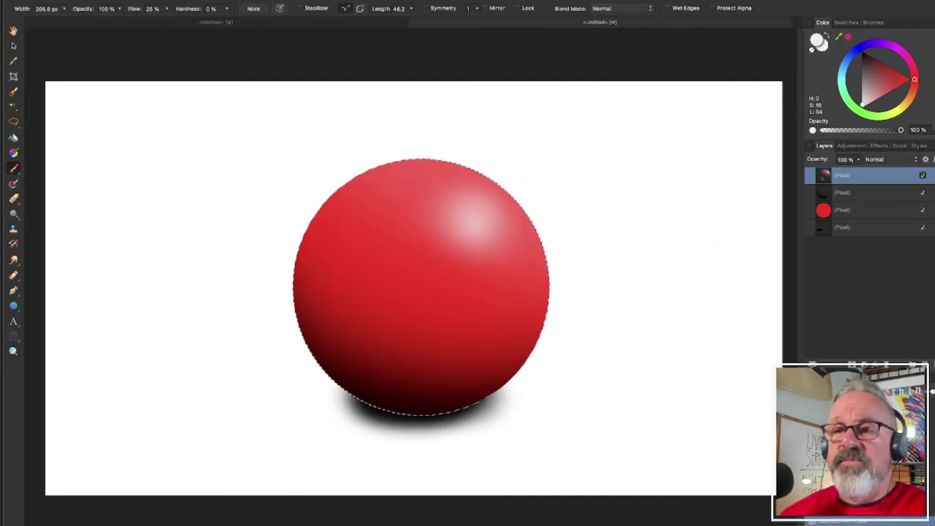
- At 12% opacity with a much larger brush, add faint reflected light along the bottom
click(117, 10)
drag(115, 20, 41, 20)
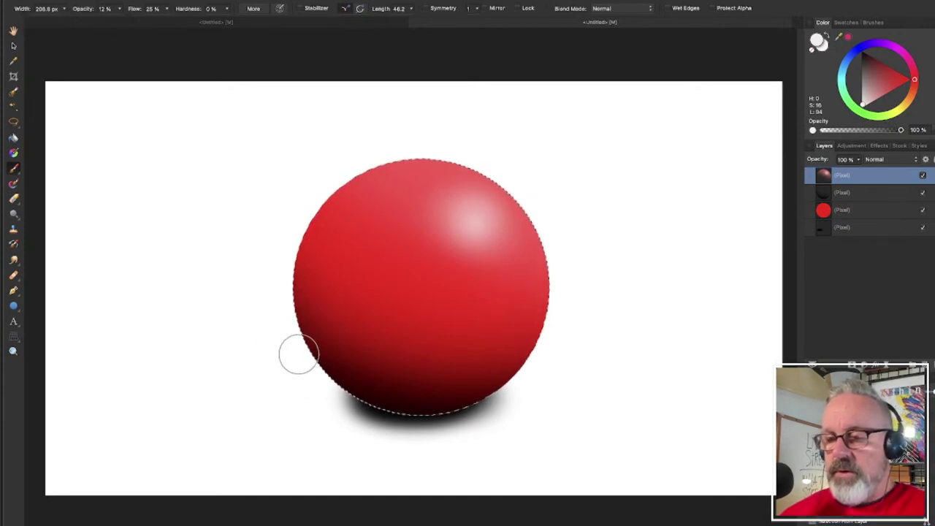
key(bracketright)
key(bracketright)
key(bracketright)
drag(265, 334, 379, 405)
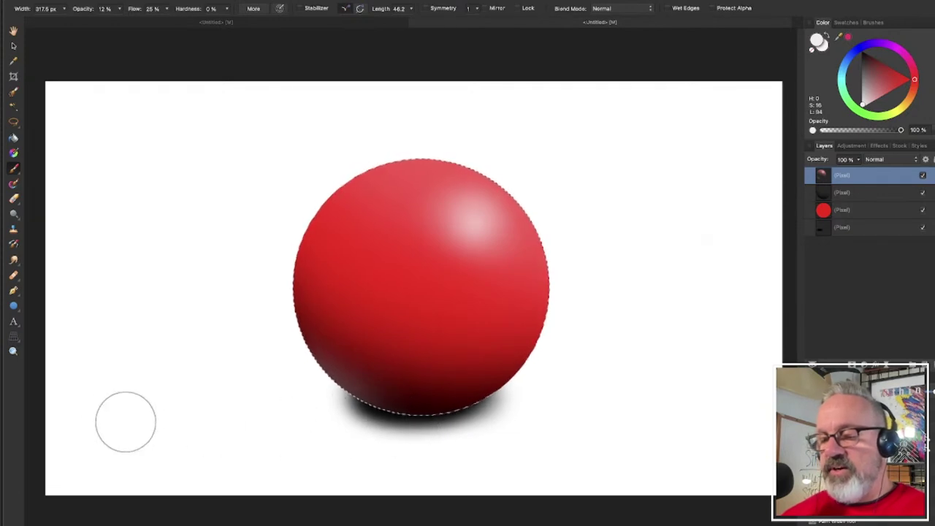
- Deselect the sphere and return to the teal-toned portrait document with its HSL Shift adjustment
key(super+d)
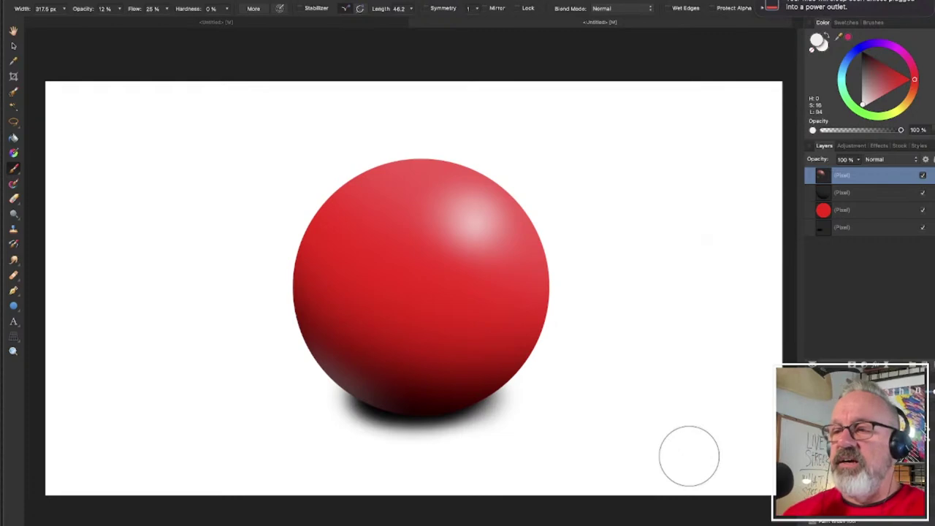
click(282, 22)
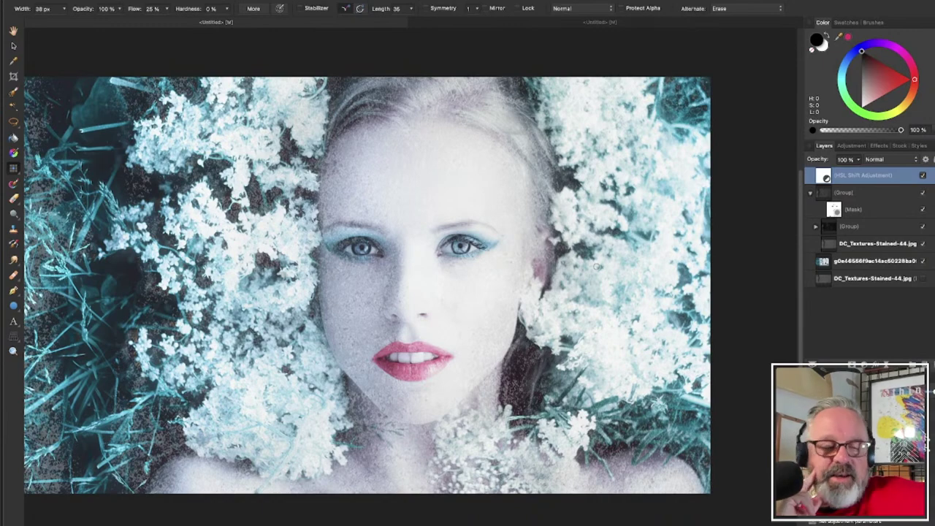
- Bring OBS Studio forward and switch the broadcast to the full-face webcam scene
key(super+Tab)
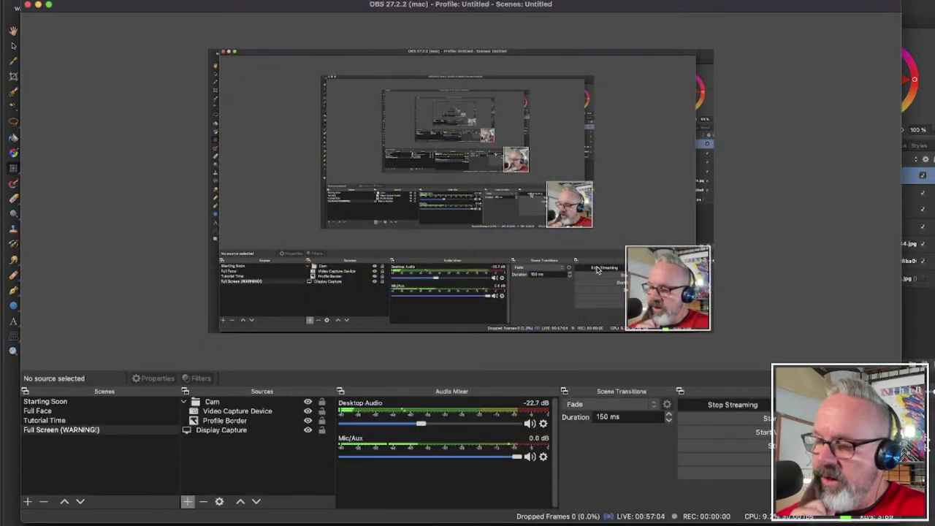
key(super+Tab)
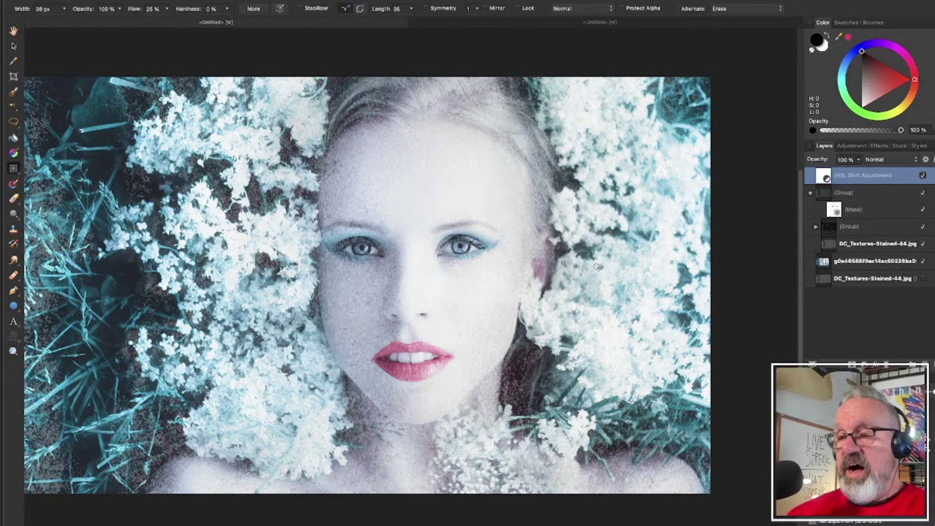
key(super+Tab)
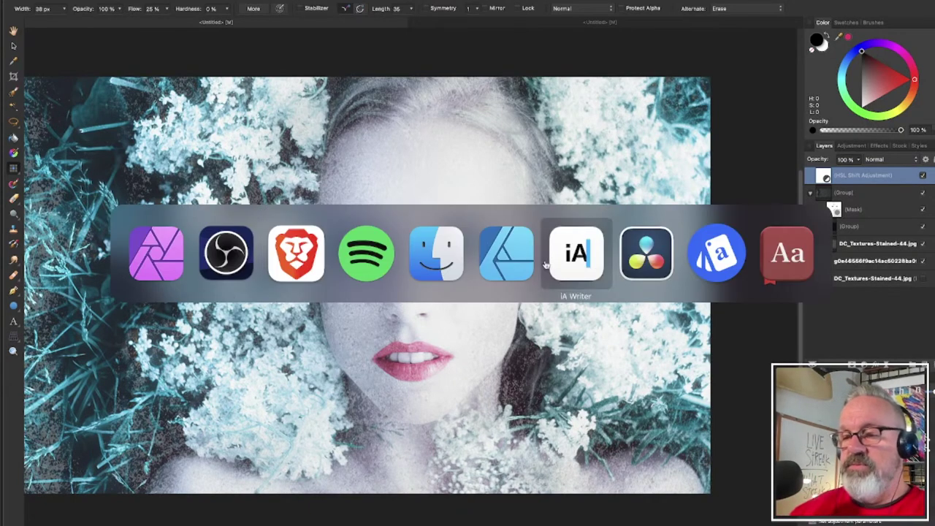
click(226, 252)
click(73, 411)
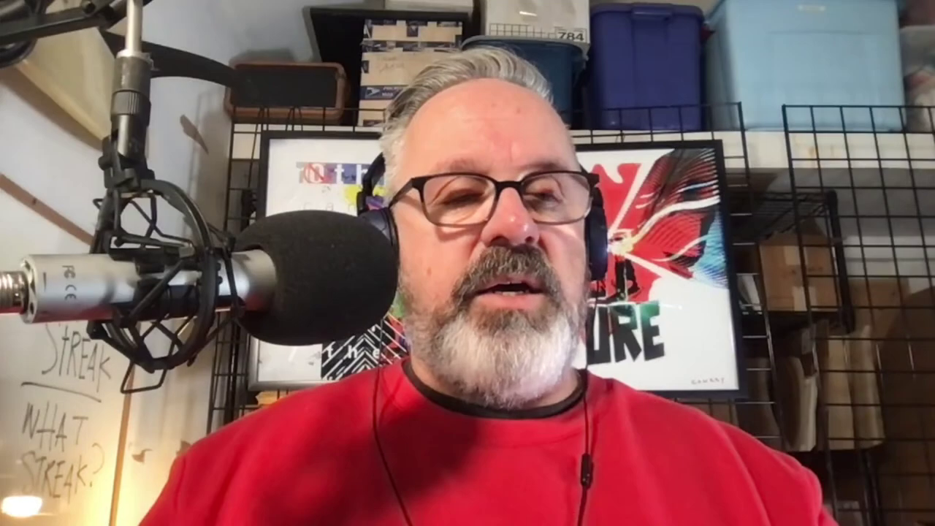